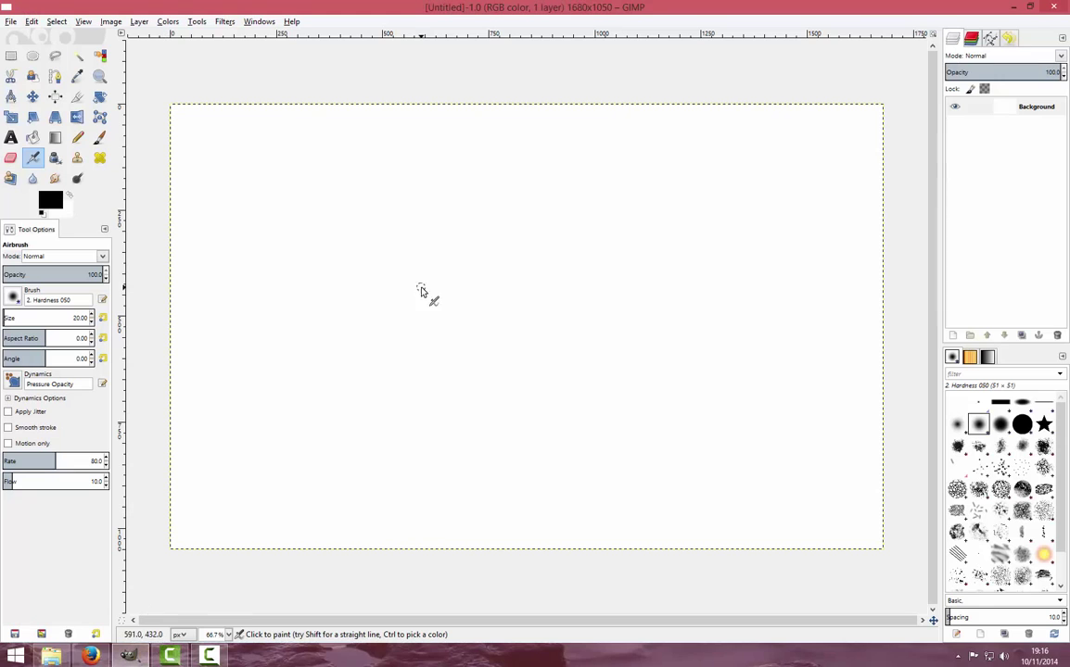
- Go to Media > Postacie > BVB in File Explorer and add the 418dbef photo as a layer
{"action": "left_click", "coordinate": [51, 656]}
{"action": "left_click", "coordinate": [407, 179]}
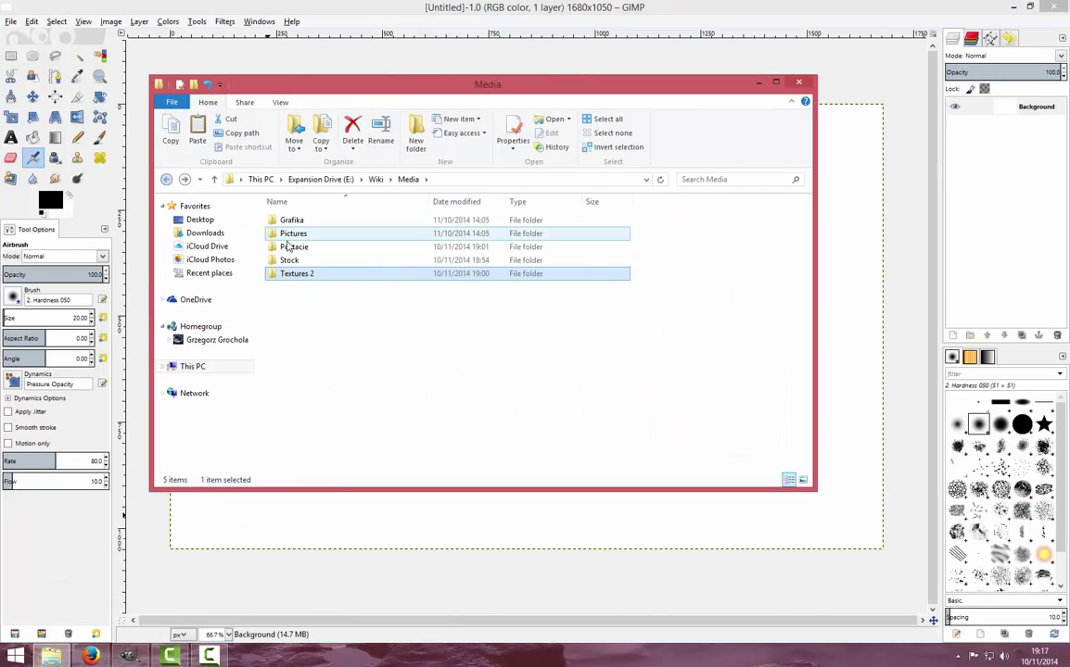
{"action": "double_click", "coordinate": [301, 248]}
{"action": "double_click", "coordinate": [286, 220]}
{"action": "left_click_drag", "start_coordinate": [450, 232], "coordinate": [315, 537]}
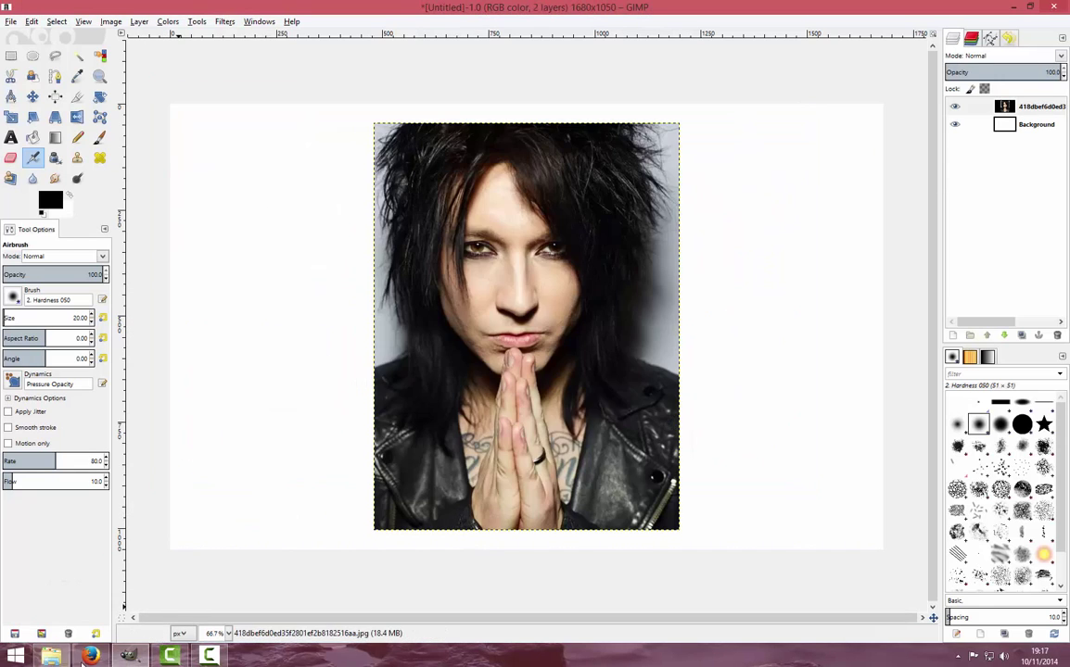
- Drag the 165247, p.txt and remaining BVB photos into GIMP as separate layers
{"action": "left_click", "coordinate": [51, 656]}
{"action": "left_click_drag", "start_coordinate": [527, 223], "coordinate": [306, 539]}
{"action": "left_click_drag", "start_coordinate": [464, 85], "coordinate": [490, 140]}
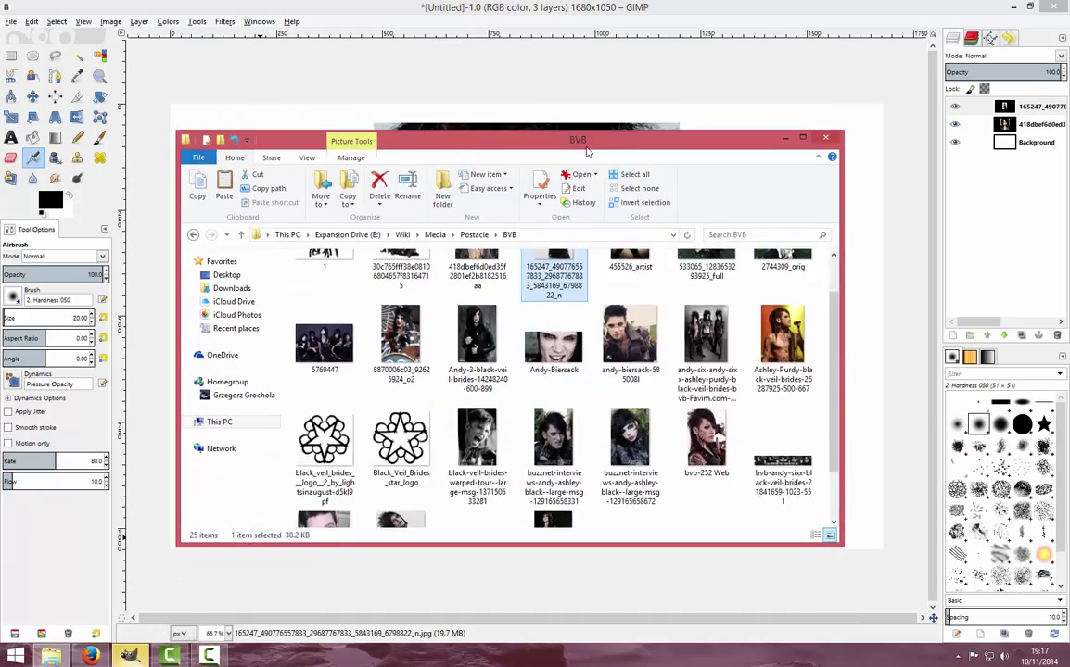
{"action": "scroll", "coordinate": [609, 278], "scroll_direction": "down", "scroll_amount": 2}
{"action": "left_click", "coordinate": [401, 468]}
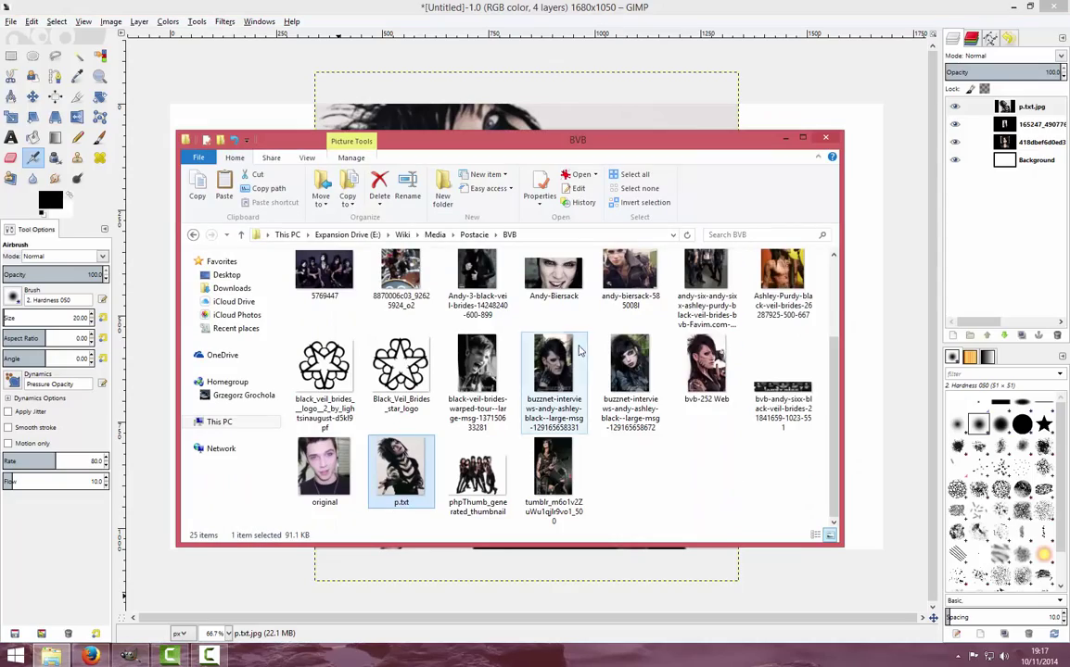
{"action": "left_click_drag", "start_coordinate": [706, 366], "coordinate": [234, 607]}
{"action": "scroll", "coordinate": [510, 371], "scroll_direction": "up", "scroll_amount": 3}
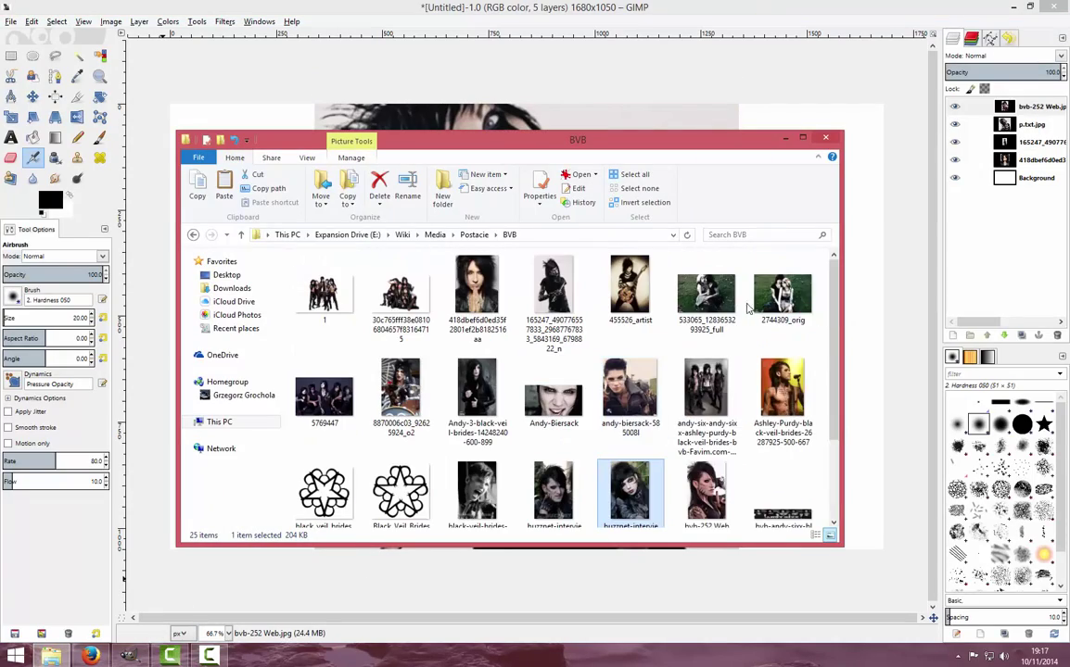
{"action": "left_click_drag", "start_coordinate": [477, 376], "coordinate": [1025, 109]}
{"action": "left_click", "coordinate": [1025, 109]}
- Add an alpha channel and move the 418dbef photo right and another photo left
{"action": "right_click", "coordinate": [1020, 108]}
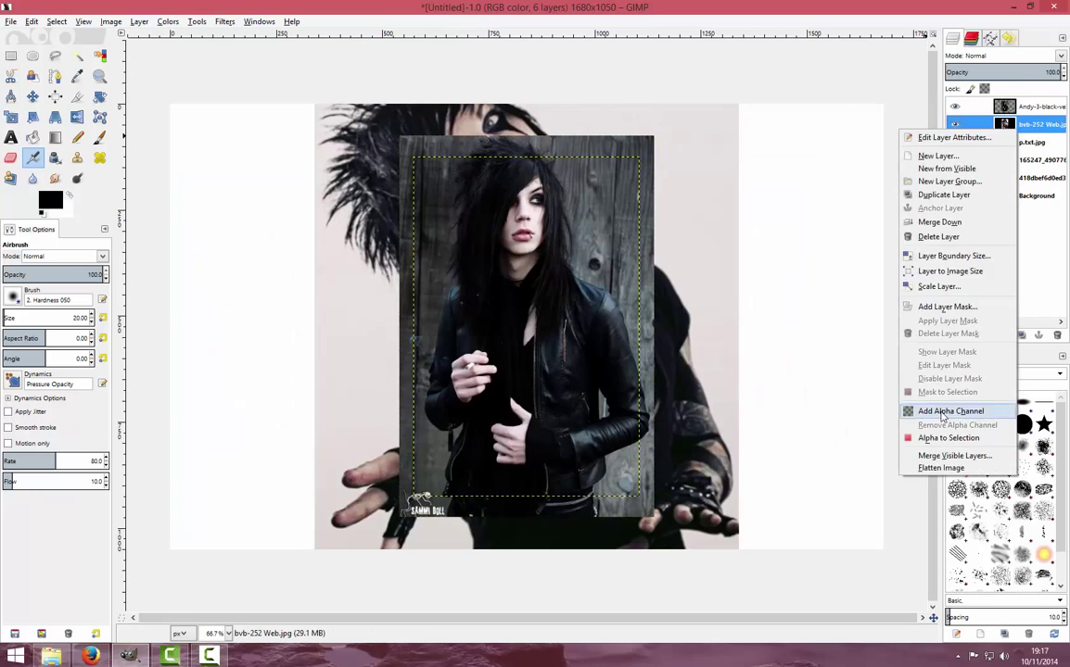
{"action": "left_click", "coordinate": [903, 546]}
{"action": "right_click", "coordinate": [999, 180]}
{"action": "left_click", "coordinate": [915, 465]}
{"action": "key", "text": "m"}
{"action": "left_click_drag", "start_coordinate": [538, 236], "coordinate": [751, 221]}
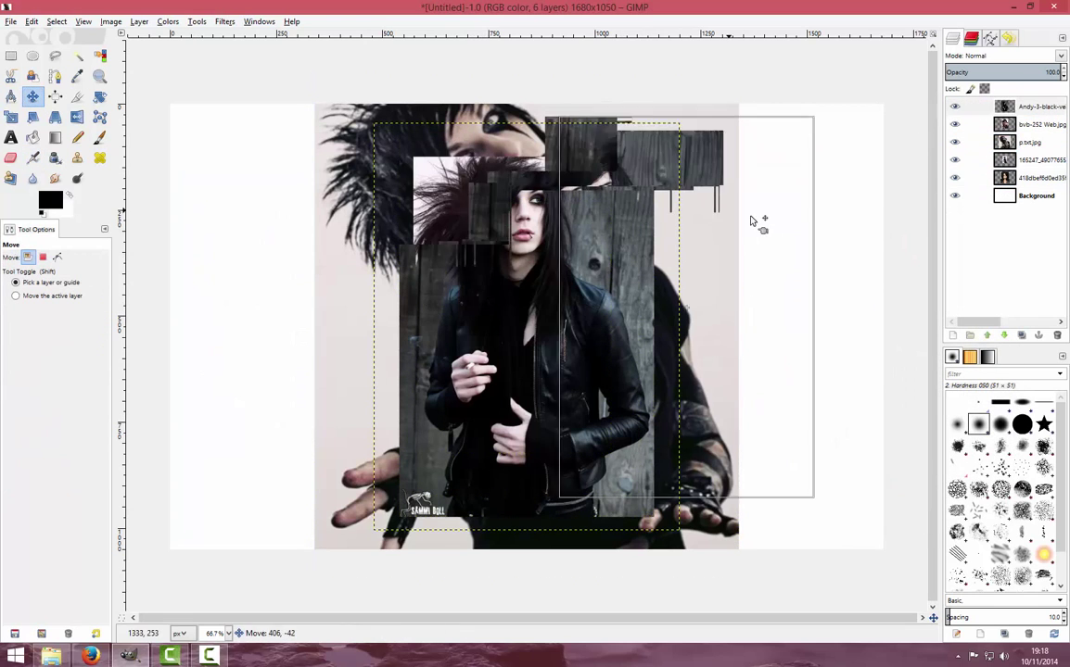
{"action": "left_click_drag", "start_coordinate": [482, 278], "coordinate": [278, 278]}
- Shrink the p.txt.jpg photo and fill the Background layer with black
{"action": "left_click", "coordinate": [1012, 139]}
{"action": "key", "text": "shift+s"}
{"action": "left_click", "coordinate": [519, 278]}
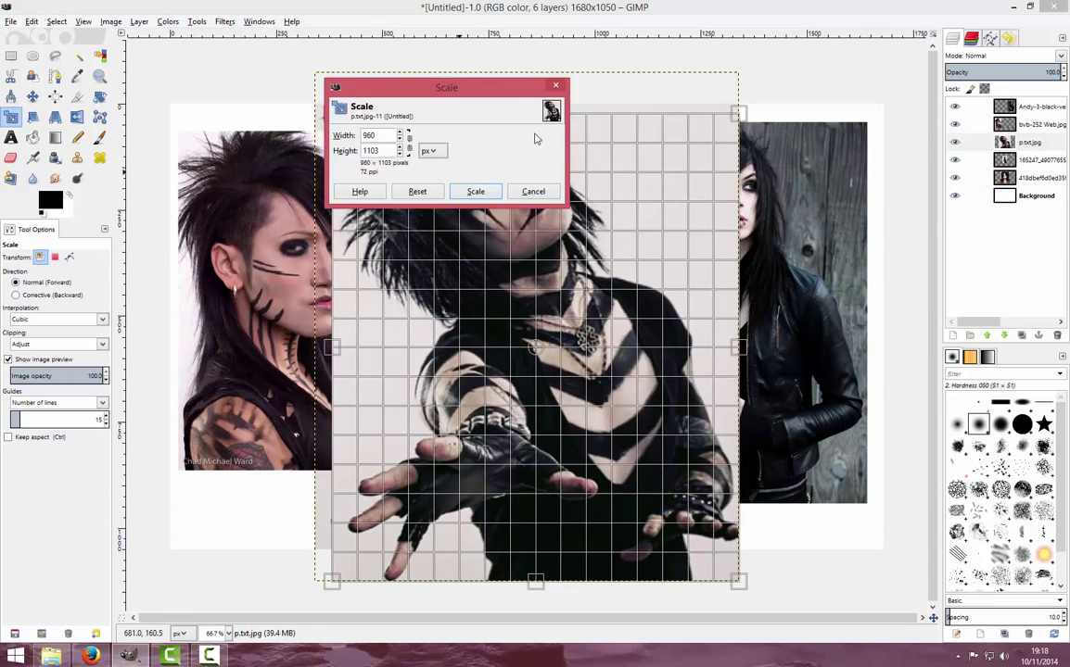
{"action": "key", "text": "Return"}
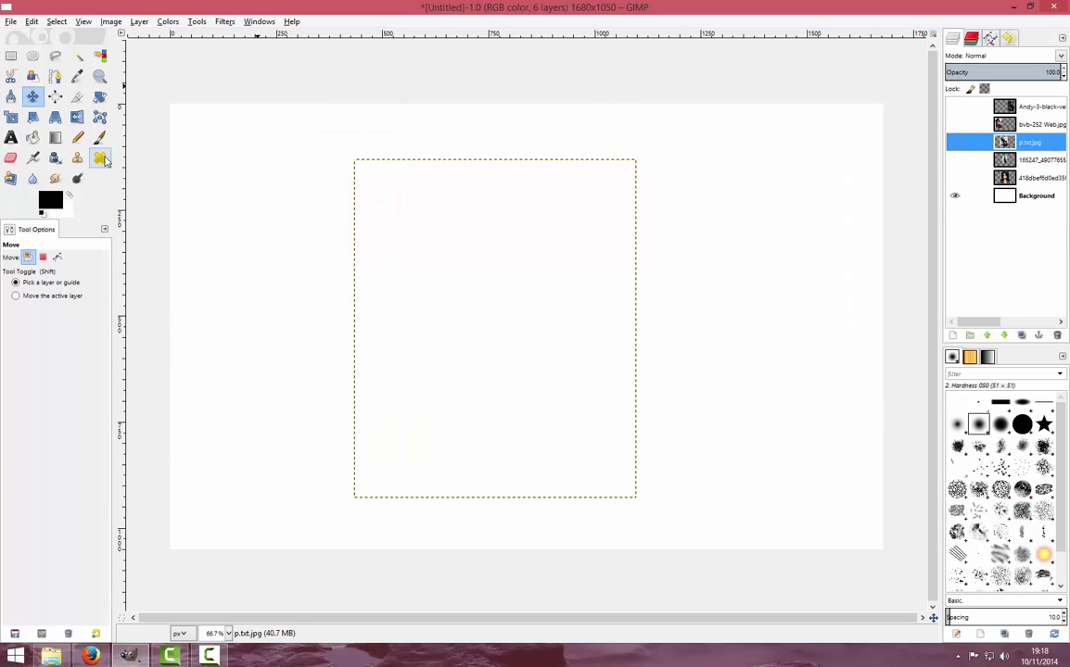
{"action": "left_click", "coordinate": [33, 137]}
{"action": "left_click", "coordinate": [519, 325]}
- Hide the top photo layers and scale the 165247 photo to 526×789
{"action": "left_click", "coordinate": [954, 160]}
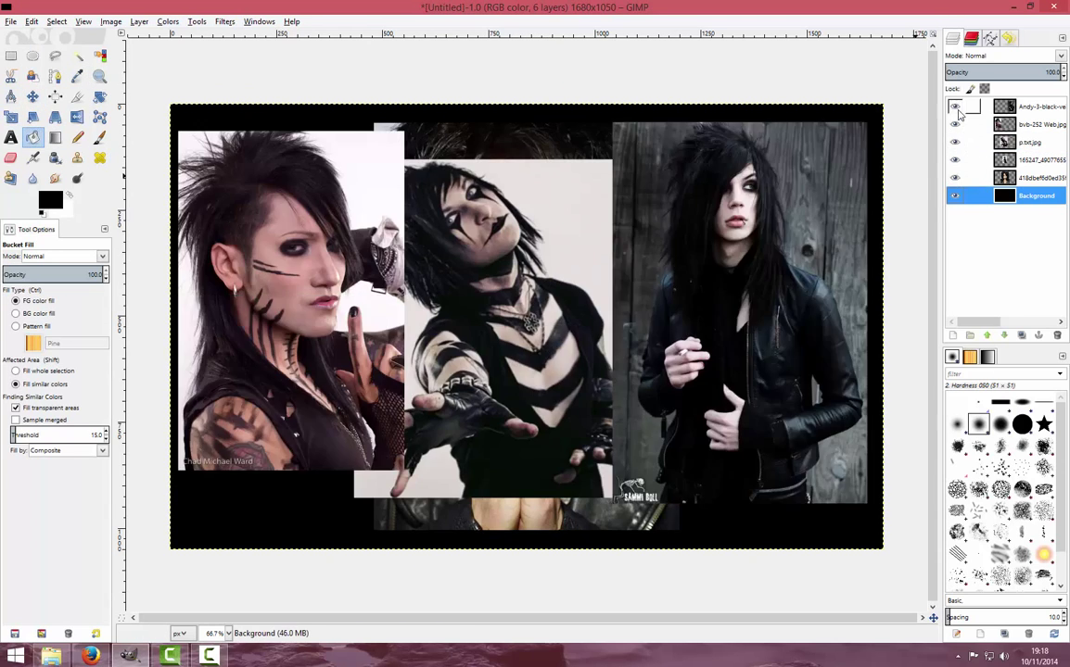
{"action": "left_click", "coordinate": [1034, 159]}
{"action": "right_click", "coordinate": [1019, 170]}
{"action": "left_click", "coordinate": [927, 476]}
{"action": "left_click", "coordinate": [32, 20]}
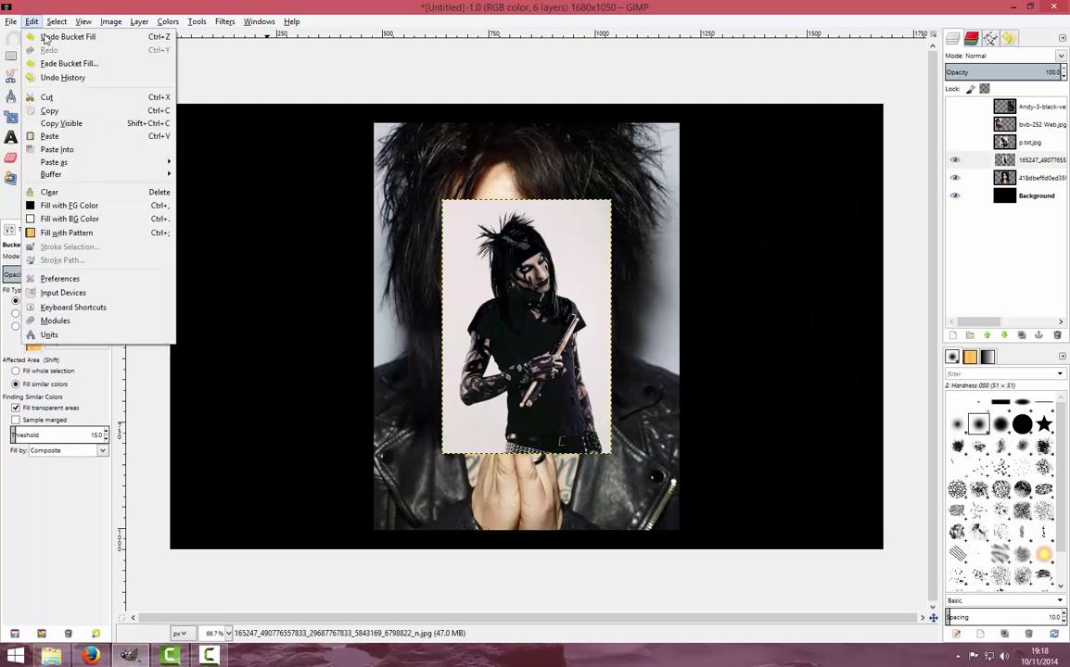
{"action": "left_click", "coordinate": [14, 116]}
{"action": "left_click_drag", "start_coordinate": [610, 200], "coordinate": [664, 120]}
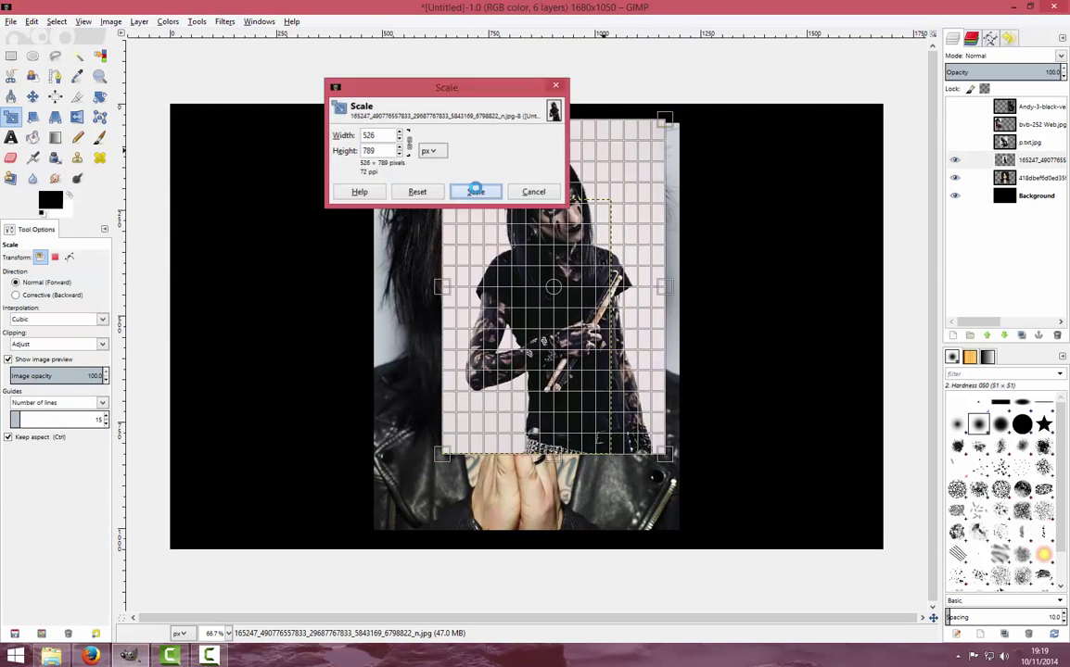
{"action": "left_click", "coordinate": [476, 189]}
- Scale the 418dbef photo to 717×956 and move it left beside 165247
{"action": "left_click", "coordinate": [675, 213]}
{"action": "left_click", "coordinate": [476, 191]}
{"action": "left_click", "coordinate": [1034, 177]}
{"action": "left_click", "coordinate": [679, 123]}
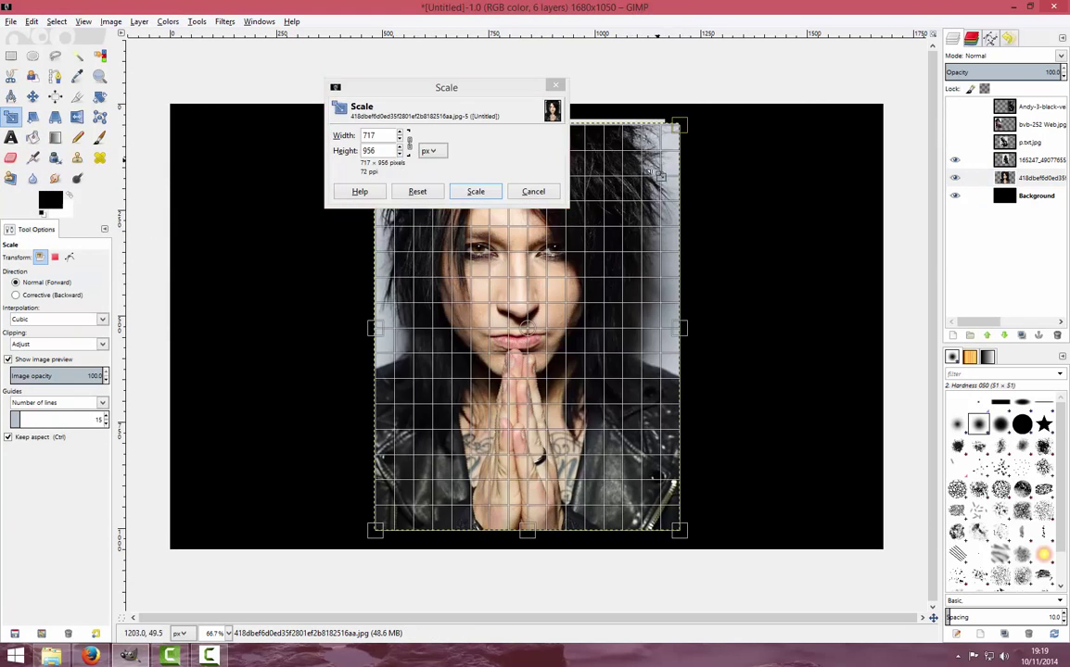
{"action": "left_click_drag", "start_coordinate": [680, 123], "coordinate": [617, 212]}
{"action": "left_click", "coordinate": [490, 188]}
{"action": "key", "text": "m"}
{"action": "left_click_drag", "start_coordinate": [464, 324], "coordinate": [284, 239]}
{"action": "left_click", "coordinate": [83, 20]}
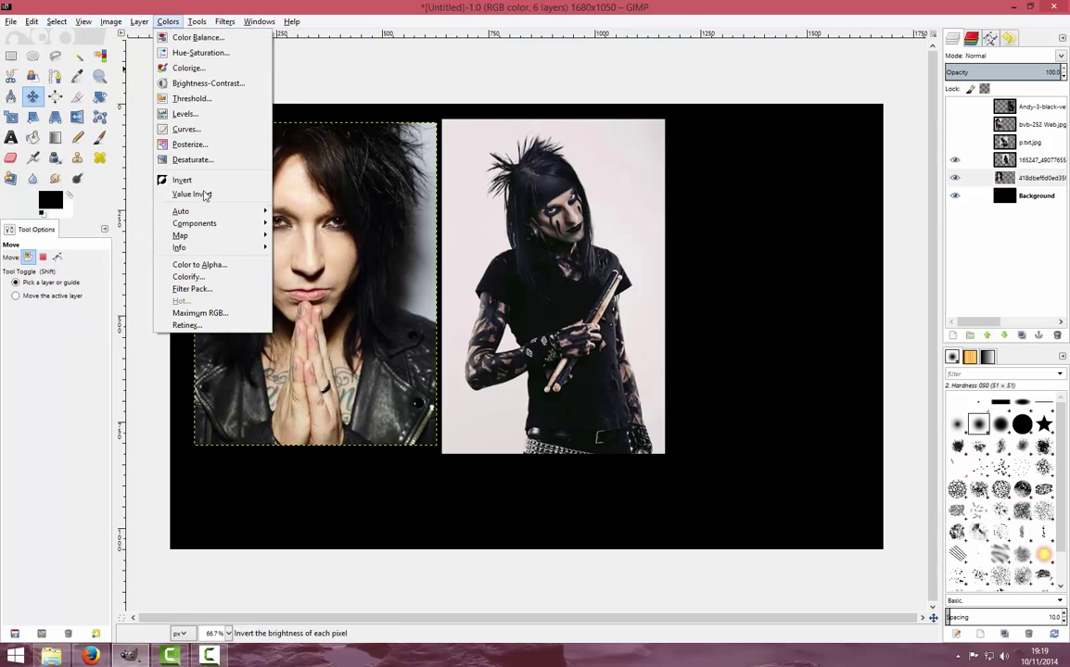
- Colorify the 418dbef and 165247 photos to black and white
{"action": "left_click", "coordinate": [188, 277]}
{"action": "left_click", "coordinate": [556, 475]}
{"action": "left_click", "coordinate": [1033, 160]}
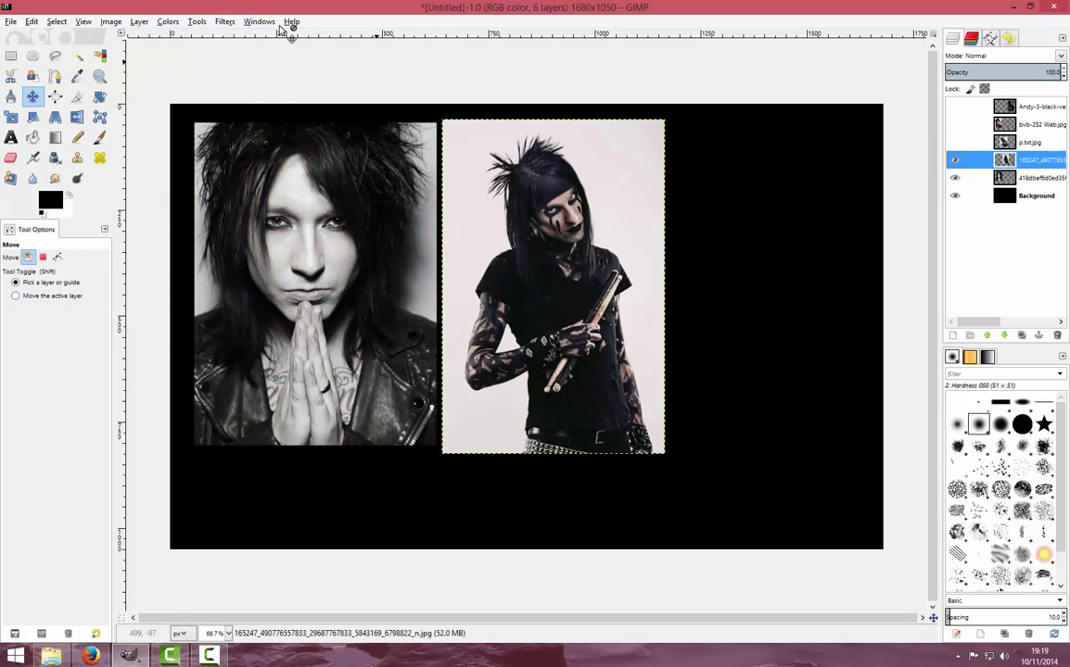
{"action": "left_click", "coordinate": [168, 20]}
{"action": "left_click", "coordinate": [188, 276]}
{"action": "left_click", "coordinate": [554, 472]}
- Select the 418dbef layer and start scaling it to 519×692
{"action": "left_click", "coordinate": [224, 21]}
{"action": "left_click", "coordinate": [1033, 123]}
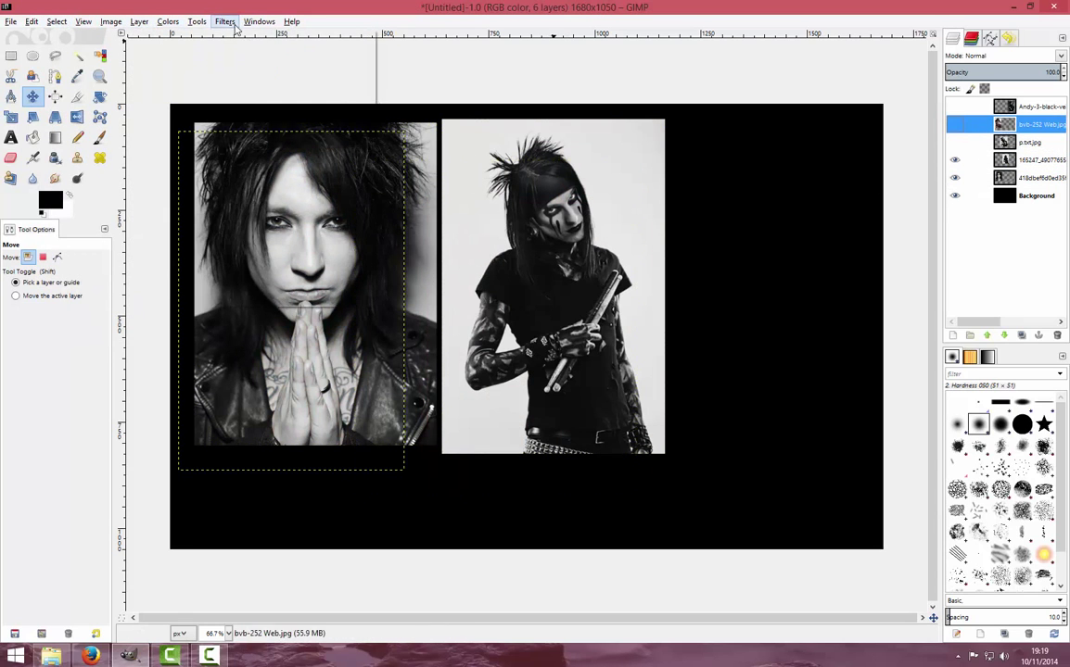
{"action": "left_click", "coordinate": [224, 21]}
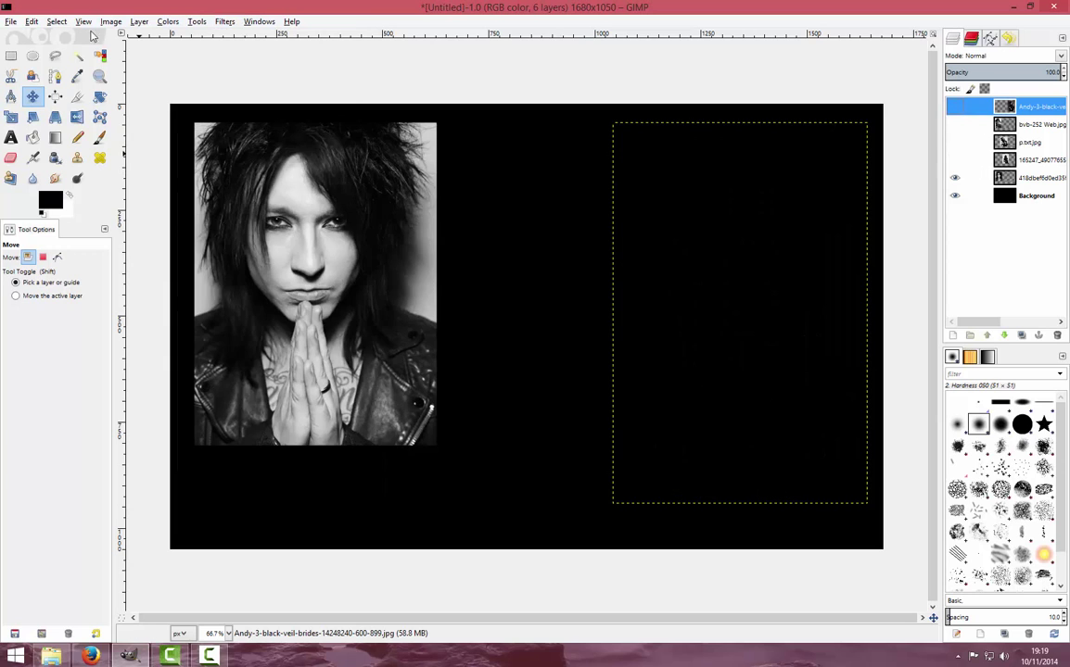
{"action": "left_click", "coordinate": [287, 214]}
{"action": "key", "text": "shift+s"}
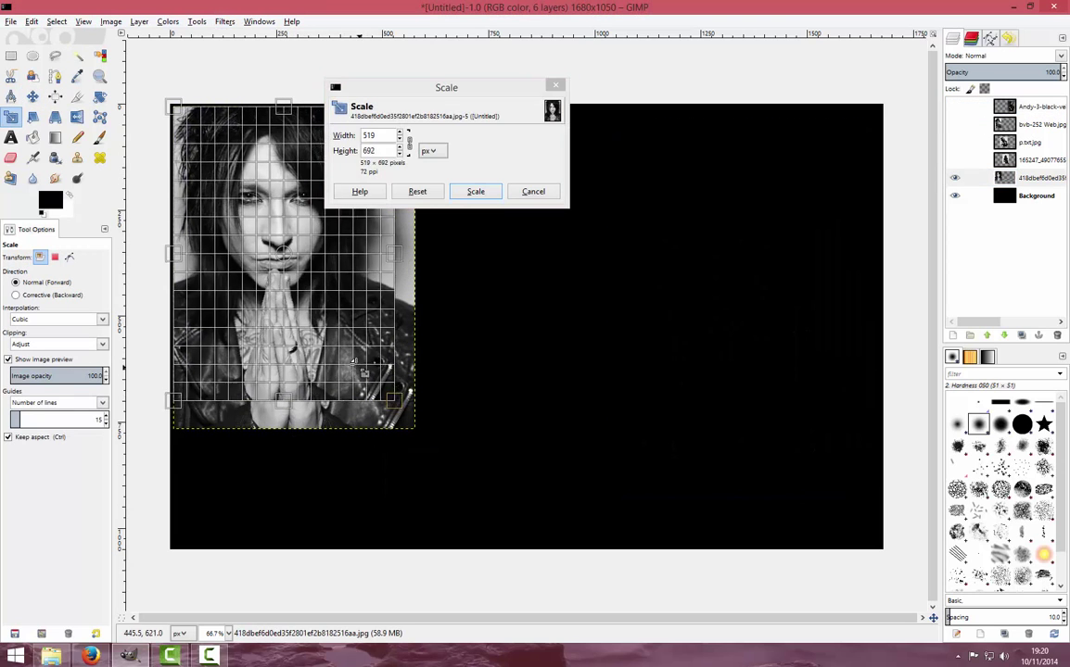
- Fit the 418dbef portrait into the top-left corner and erase its bottom edge with a larger brush
{"action": "left_click", "coordinate": [475, 191]}
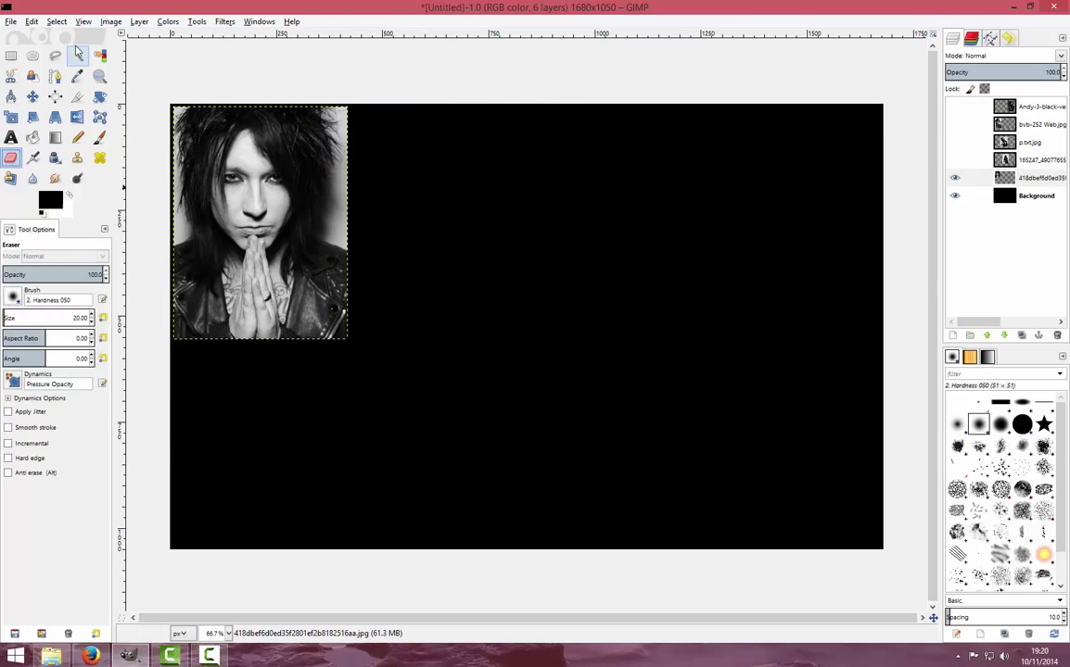
{"action": "key", "text": "m"}
{"action": "left_click_drag", "start_coordinate": [231, 217], "coordinate": [226, 215]}
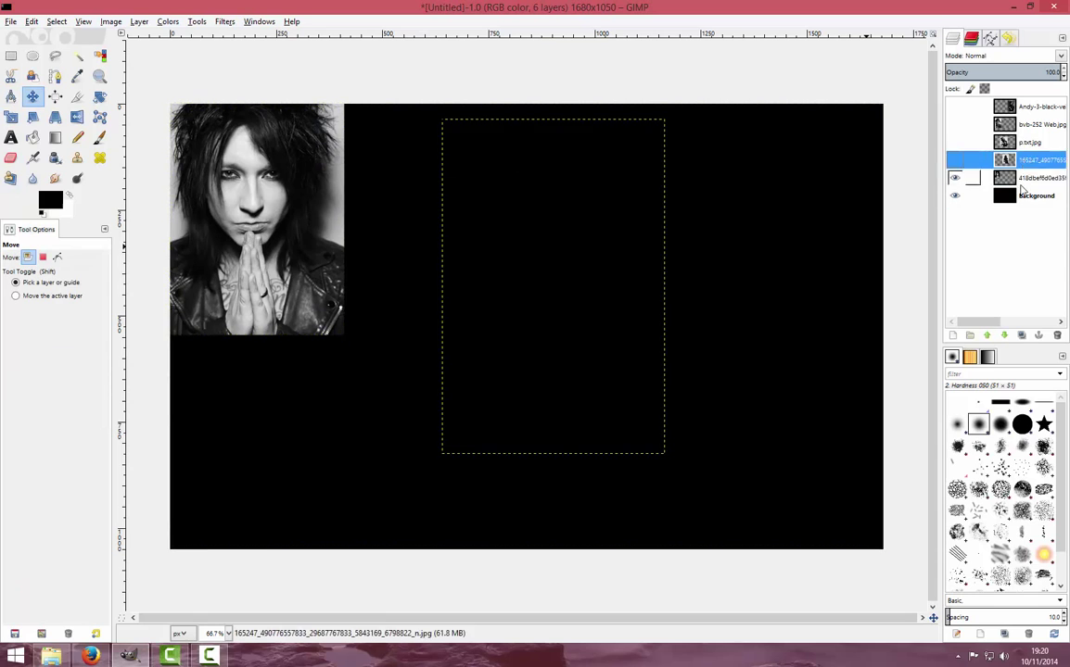
{"action": "key", "text": "shift+e"}
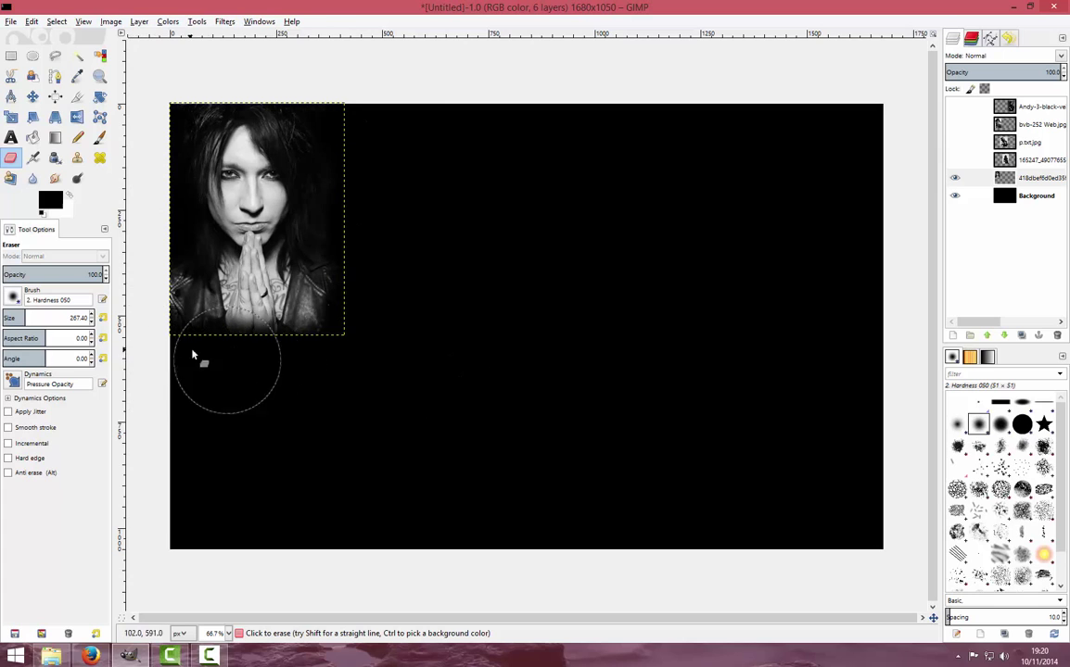
{"action": "left_click", "coordinate": [1024, 159]}
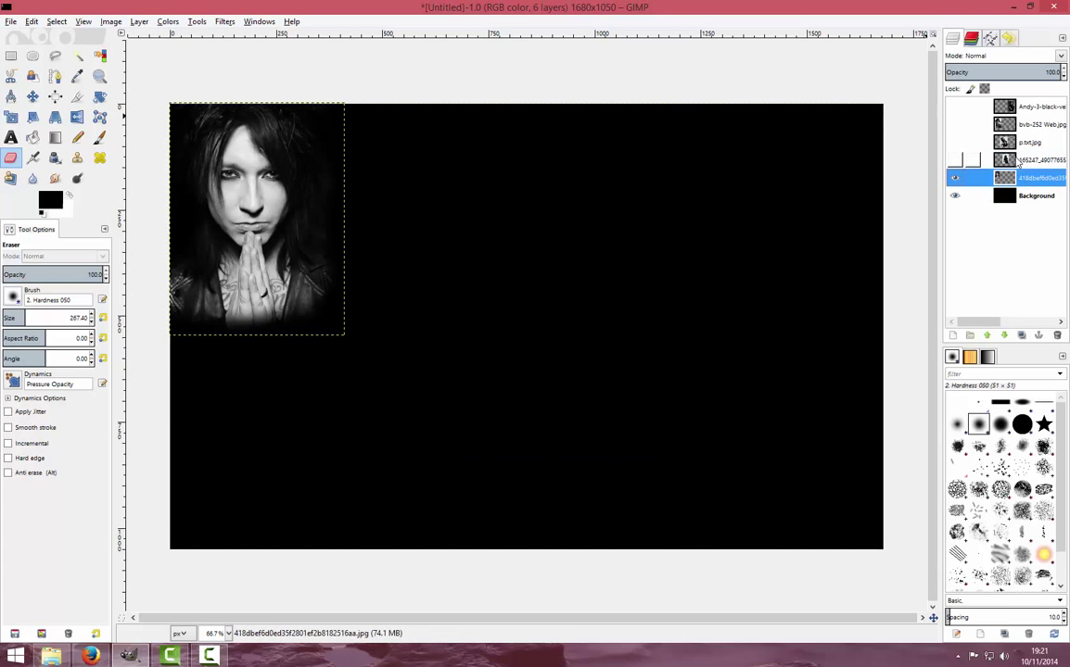
{"action": "key", "text": "bracketright"}
{"action": "key", "text": "bracketright"}
{"action": "key", "text": "bracketright"}
{"action": "key", "text": "bracketright"}
{"action": "key", "text": "bracketright"}
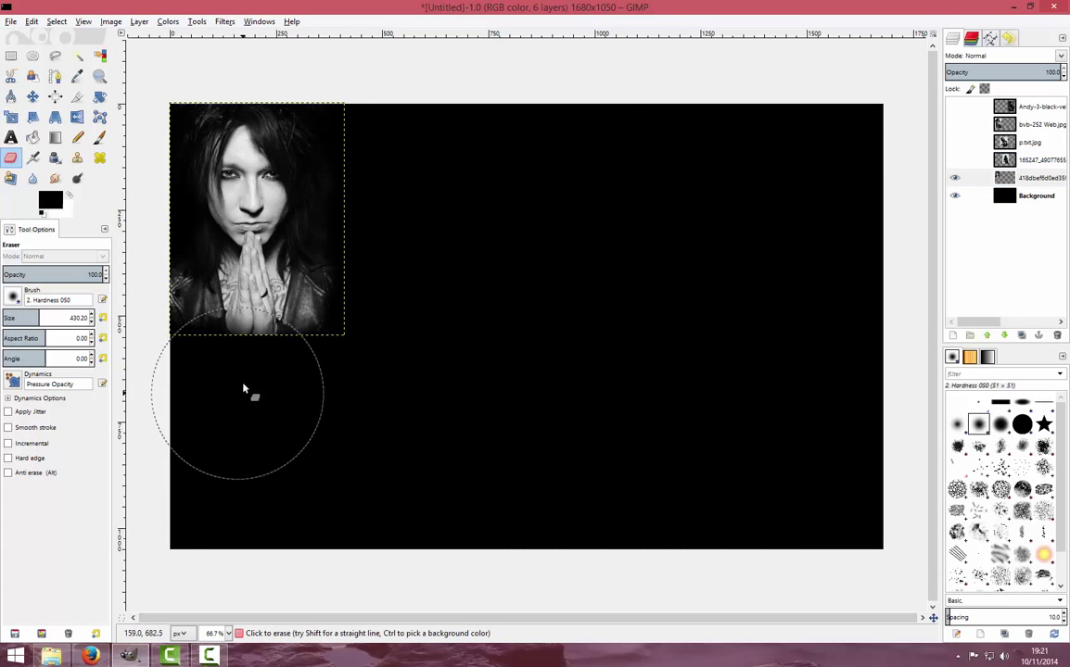
{"action": "left_click_drag", "start_coordinate": [244, 389], "coordinate": [282, 386]}
- Show the 165247 layer, erase the drummer's edges and zoom to 100%
{"action": "left_click", "coordinate": [1019, 160]}
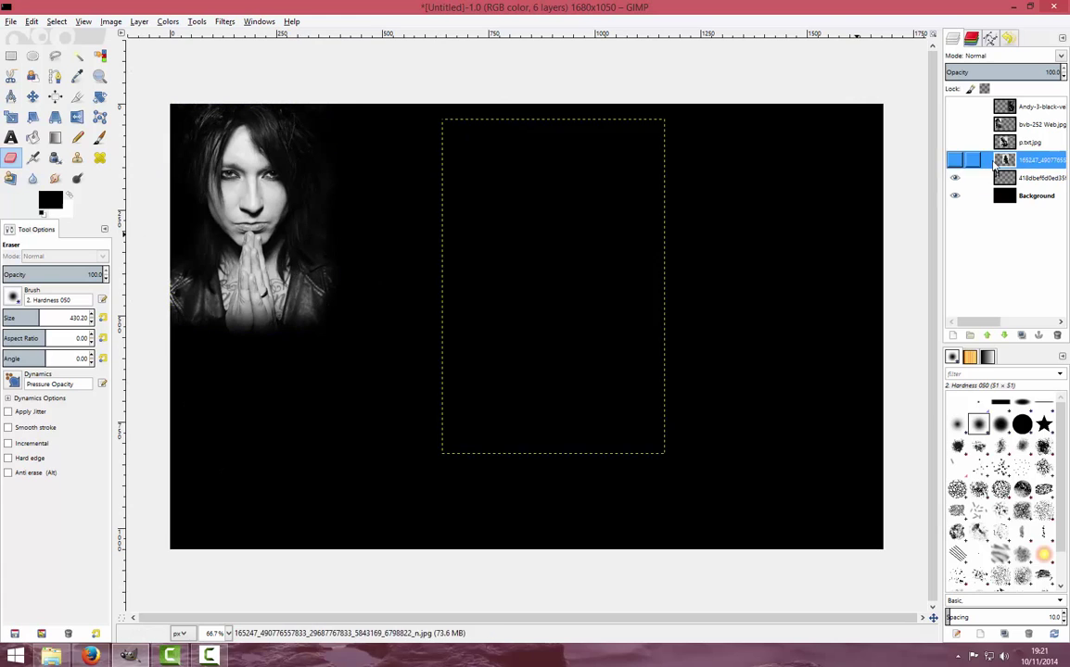
{"action": "left_click", "coordinate": [954, 160]}
{"action": "mouse_move", "coordinate": [442, 130]}
{"action": "left_mouse_down"}
{"action": "mouse_move", "coordinate": [436, 453]}
{"action": "mouse_move", "coordinate": [733, 390]}
{"action": "mouse_move", "coordinate": [616, 125]}
{"action": "mouse_move", "coordinate": [683, 215]}
{"action": "mouse_move", "coordinate": [707, 368]}
{"action": "mouse_move", "coordinate": [659, 219]}
{"action": "mouse_move", "coordinate": [432, 436]}
{"action": "mouse_move", "coordinate": [436, 227]}
{"action": "mouse_move", "coordinate": [489, 119]}
{"action": "mouse_move", "coordinate": [634, 141]}
{"action": "mouse_move", "coordinate": [444, 249]}
{"action": "left_mouse_up"}
{"action": "left_click", "coordinate": [228, 634]}
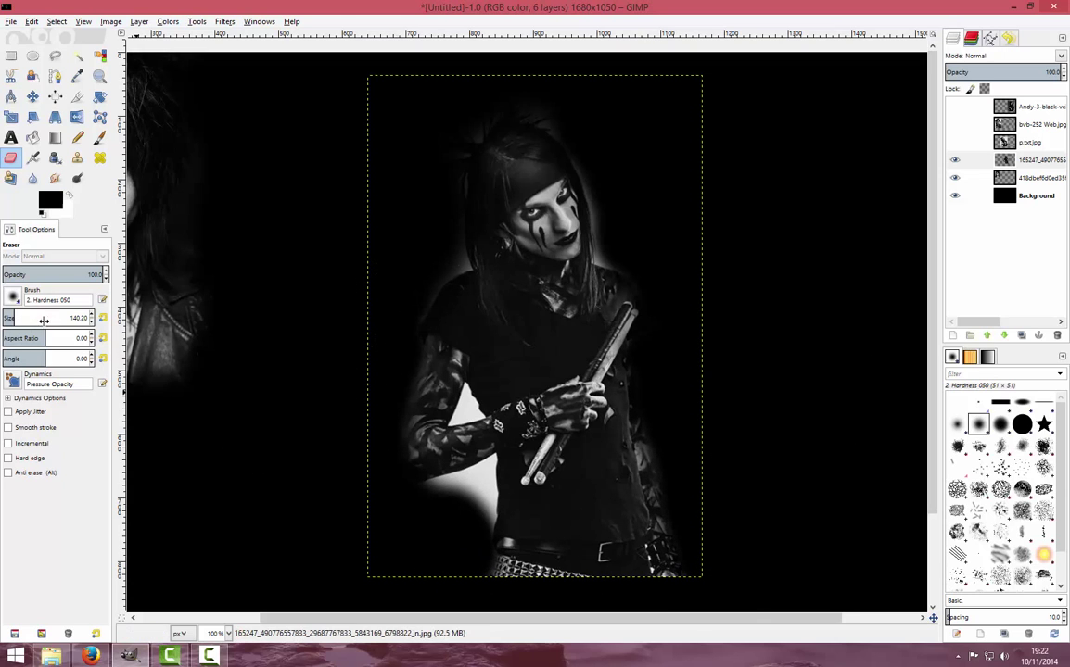
- Float the tool options panel and reduce the eraser size to about 58
{"action": "mouse_move", "coordinate": [36, 229]}
{"action": "left_mouse_down"}
{"action": "mouse_move", "coordinate": [55, 237]}
{"action": "mouse_move", "coordinate": [56, 209]}
{"action": "mouse_move", "coordinate": [98, 294]}
{"action": "mouse_move", "coordinate": [87, 285]}
{"action": "left_mouse_up"}
{"action": "left_click", "coordinate": [110, 269]}
{"action": "left_click", "coordinate": [113, 304]}
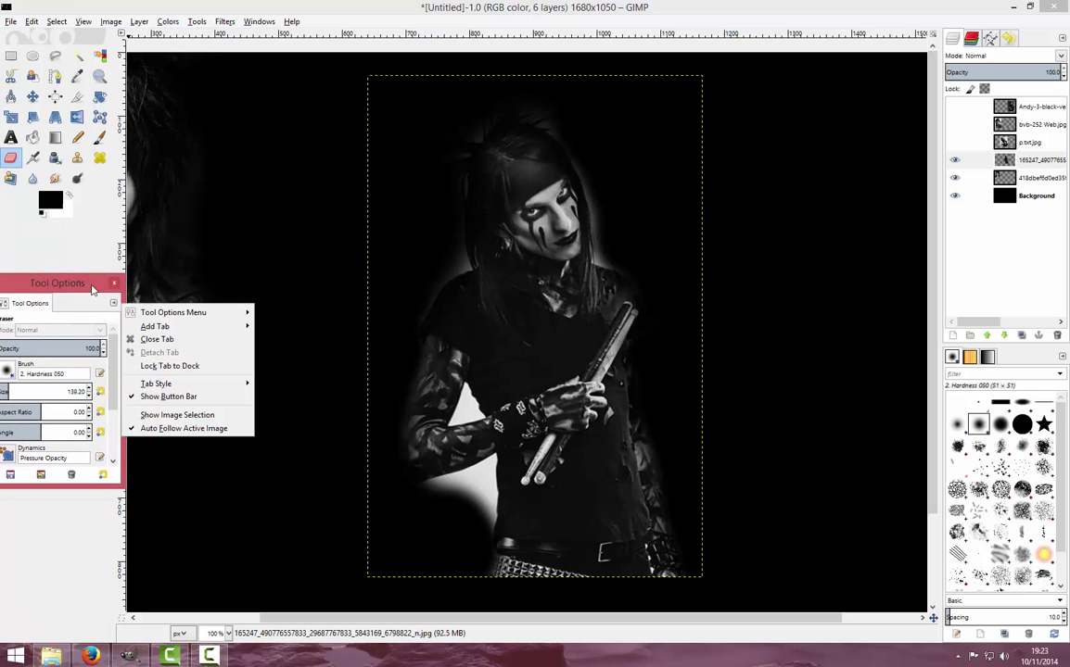
{"action": "left_click", "coordinate": [56, 20]}
{"action": "key", "text": "Escape"}
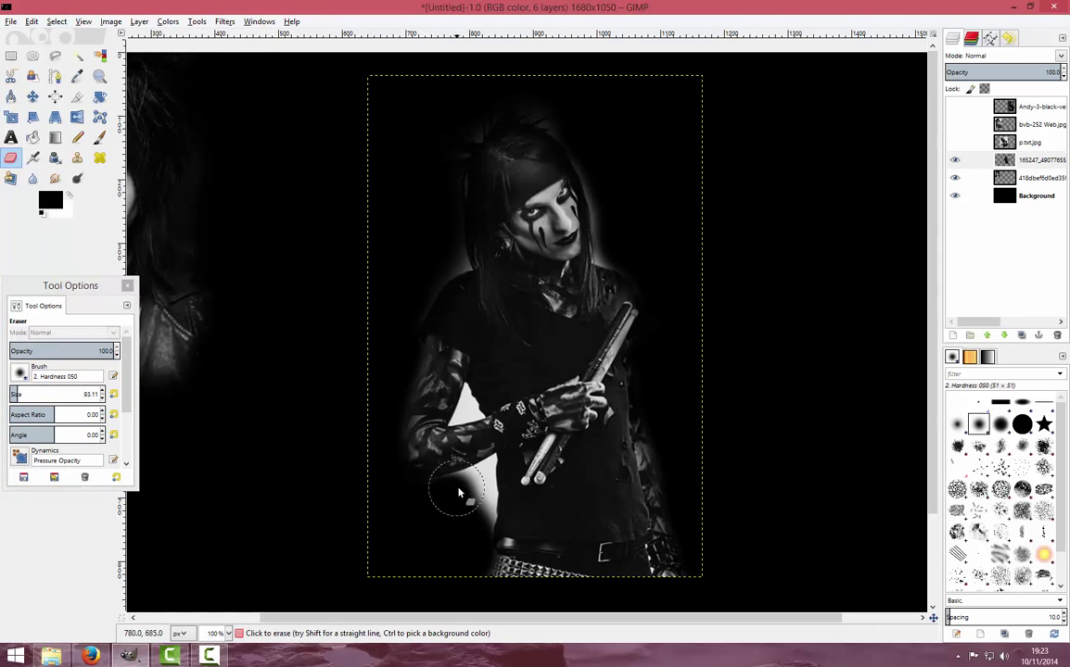
{"action": "left_click_drag", "start_coordinate": [15, 394], "coordinate": [12, 395]}
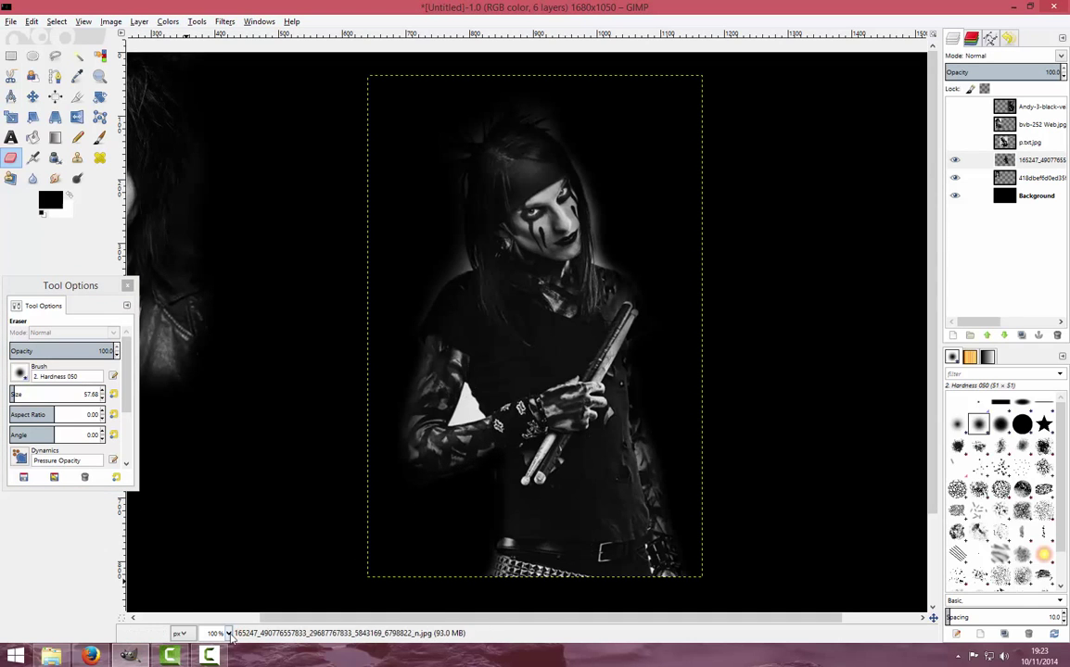
{"action": "scroll", "coordinate": [561, 232], "scroll_direction": "up", "scroll_amount": 2, "text": "ctrl"}
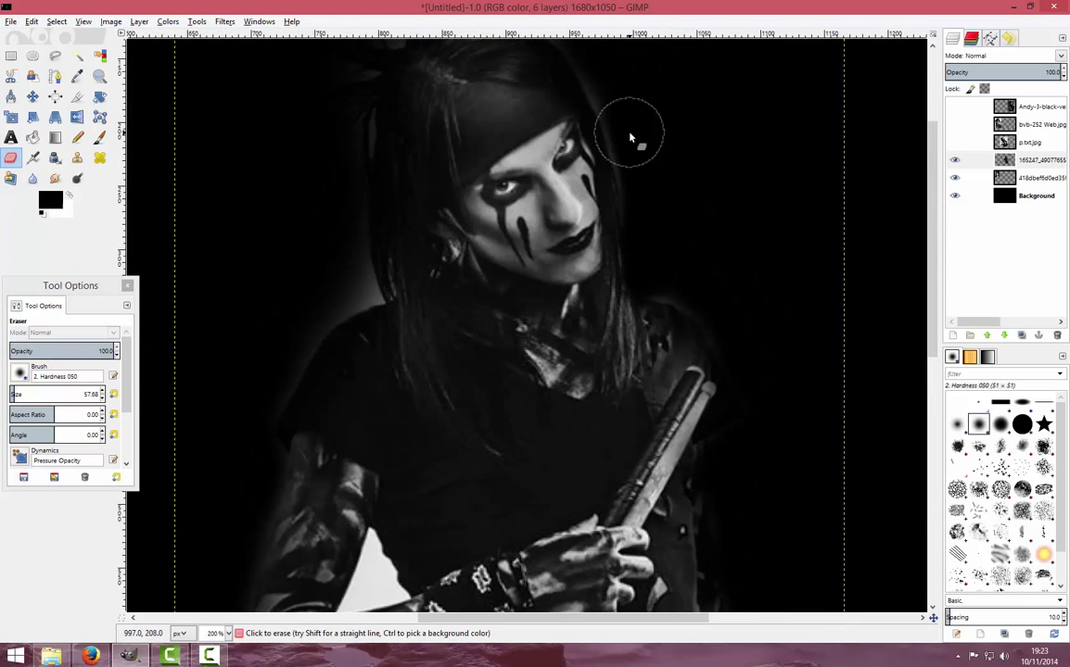
{"action": "scroll", "coordinate": [334, 343], "scroll_direction": "down", "scroll_amount": 5}
{"action": "scroll", "coordinate": [362, 399], "scroll_direction": "up", "scroll_amount": 3}
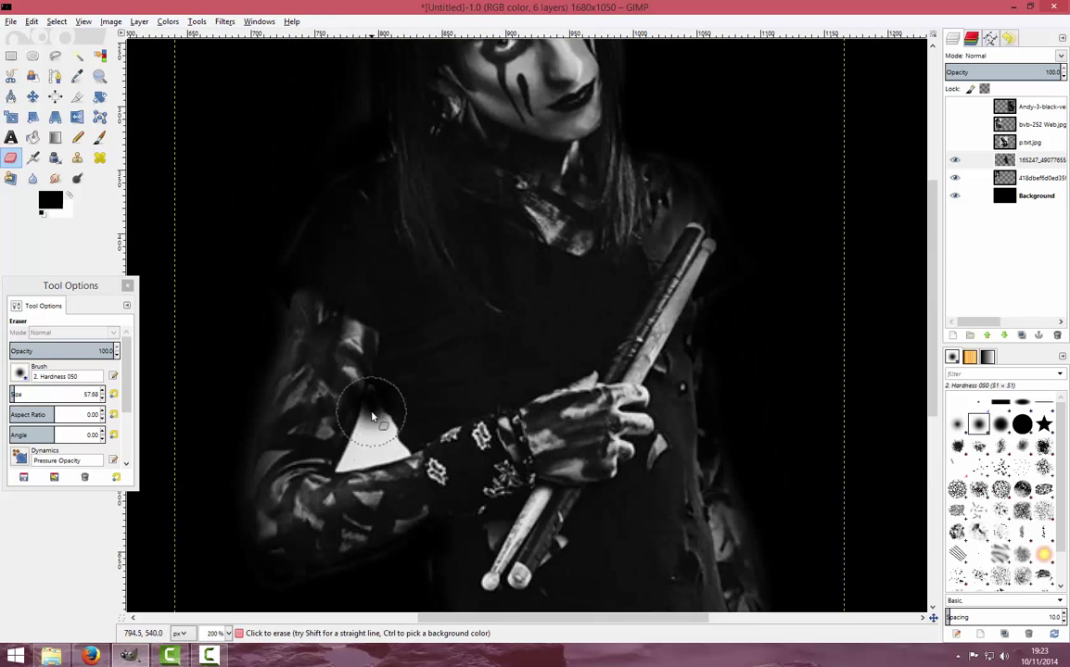
{"action": "scroll", "coordinate": [232, 603], "scroll_direction": "down", "scroll_amount": 2, "text": "ctrl"}
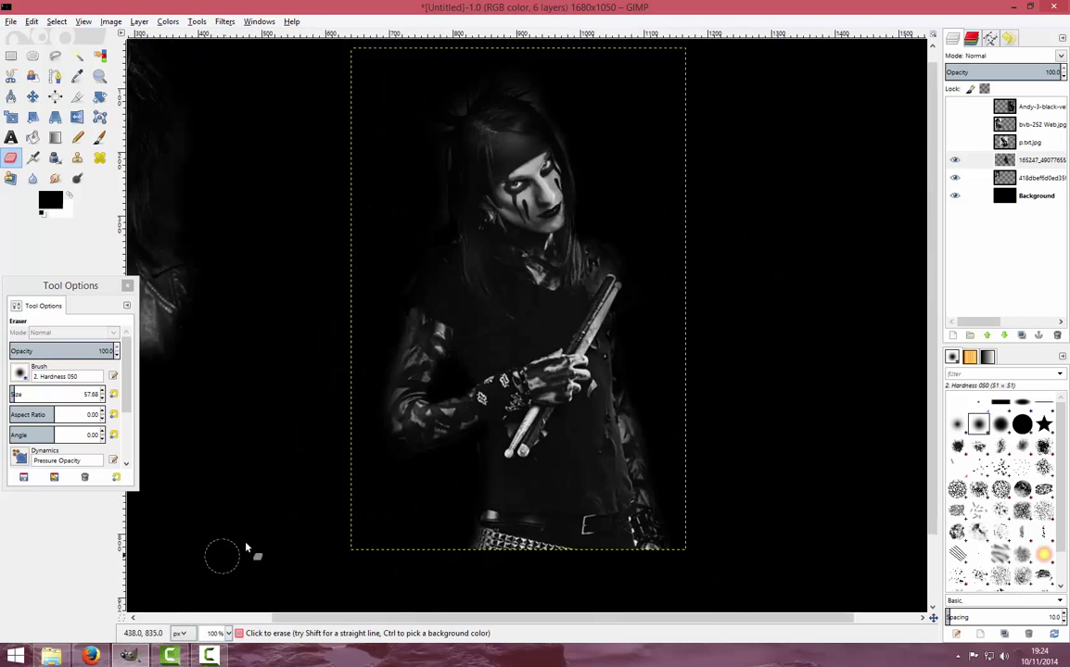
{"action": "scroll", "coordinate": [453, 449], "scroll_direction": "down", "scroll_amount": 1, "text": "ctrl"}
- Apply a Brightness-Contrast adjustment to the currently selected layer
{"action": "left_click", "coordinate": [168, 21]}
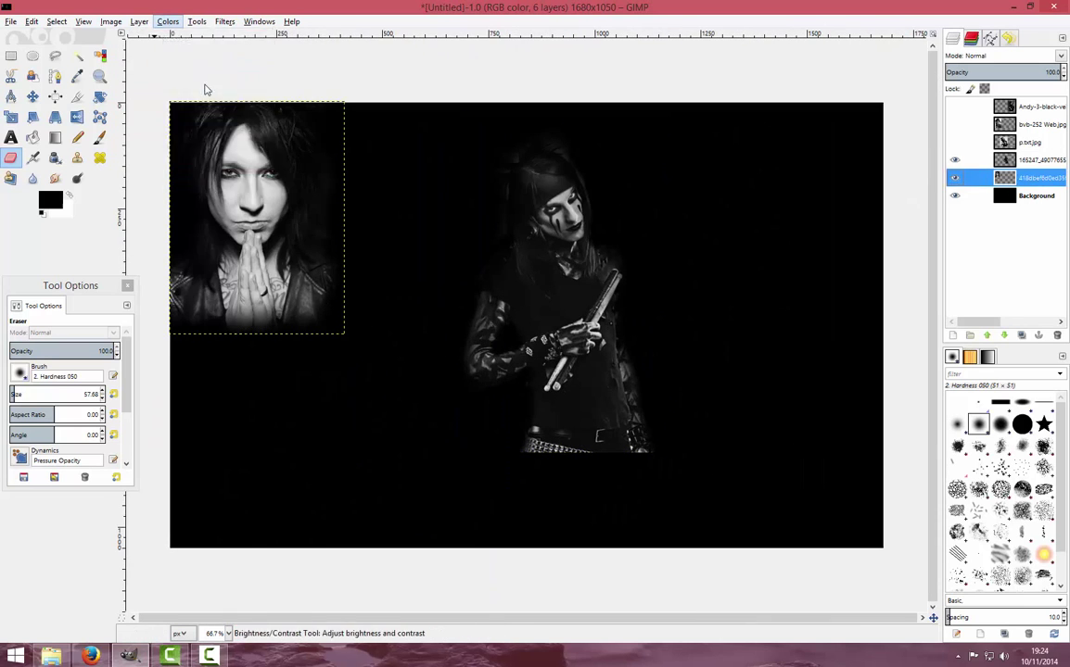
{"action": "left_click", "coordinate": [203, 90]}
{"action": "left_click_drag", "start_coordinate": [236, 17], "coordinate": [470, 385]}
{"action": "left_click", "coordinate": [473, 530]}
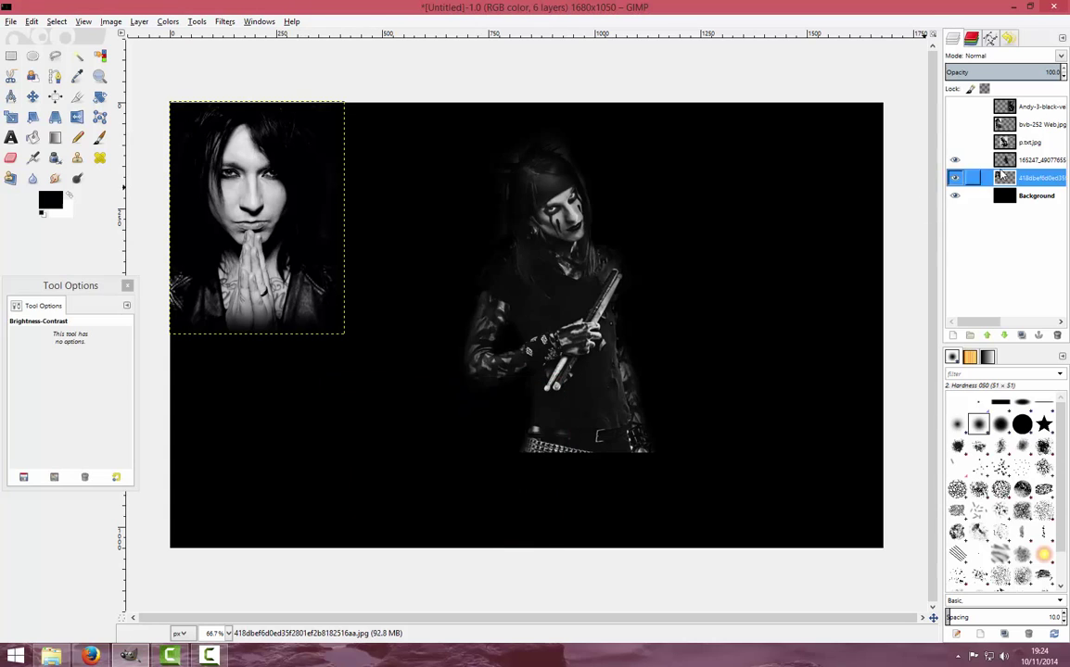
- Show the p.txt.jpg layer and set its brightness to −10 and contrast to 20
{"action": "left_click", "coordinate": [955, 142]}
{"action": "left_click", "coordinate": [1029, 142]}
{"action": "left_click", "coordinate": [224, 21]}
{"action": "left_click", "coordinate": [203, 84]}
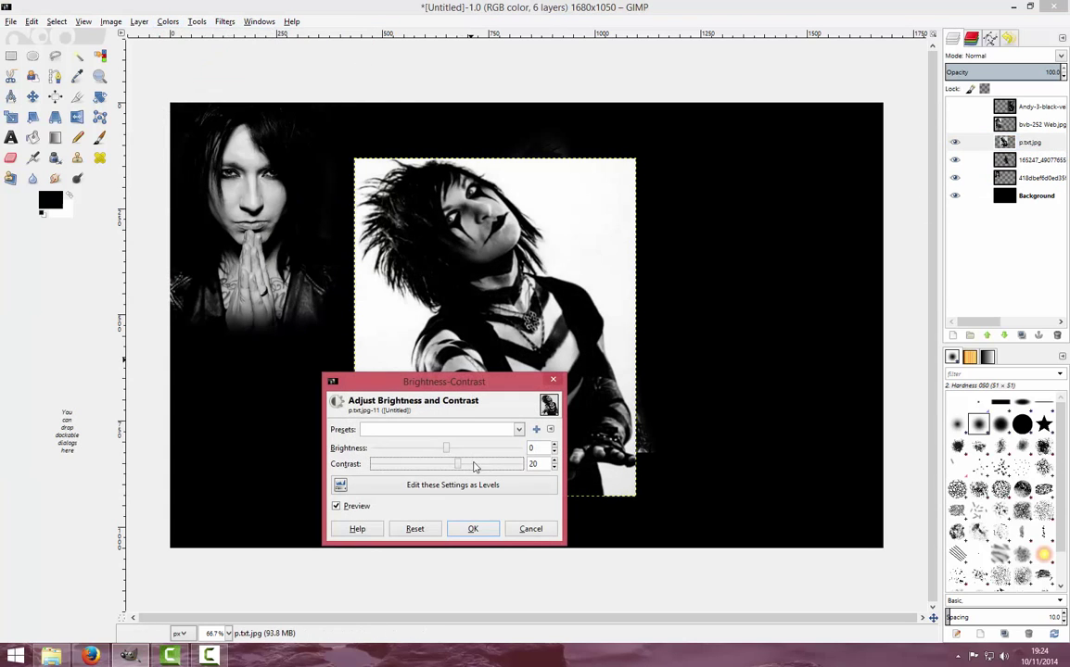
{"action": "left_click_drag", "start_coordinate": [438, 467], "coordinate": [459, 474]}
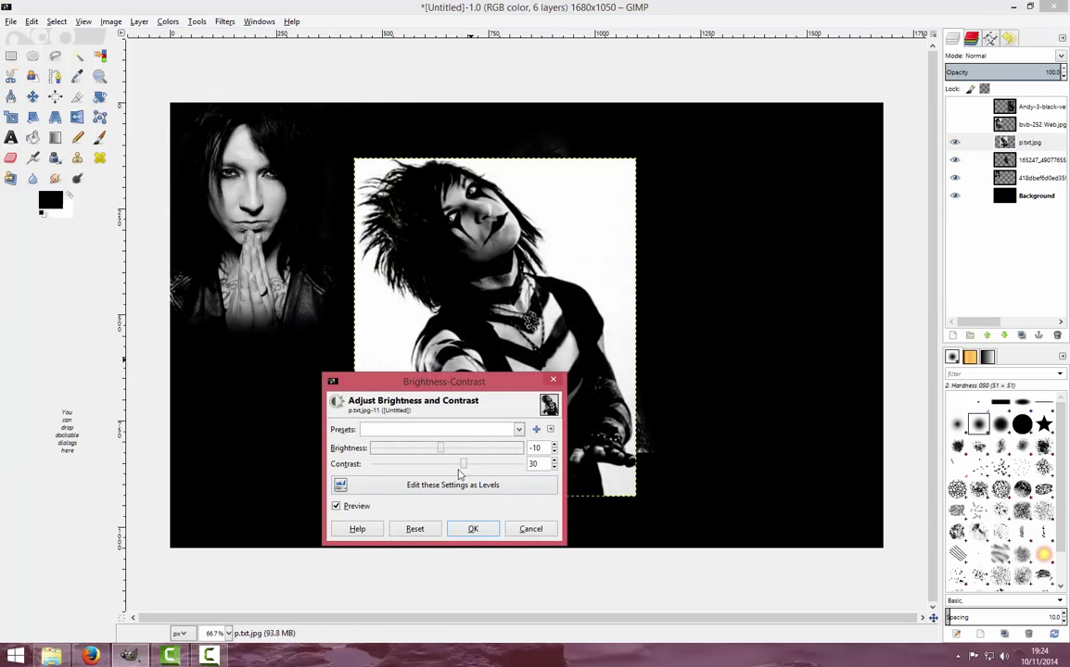
{"action": "left_click", "coordinate": [473, 529]}
- Scale the striped-shirt photo down to 620×744
{"action": "key", "text": "shift+s"}
{"action": "left_click", "coordinate": [391, 391]}
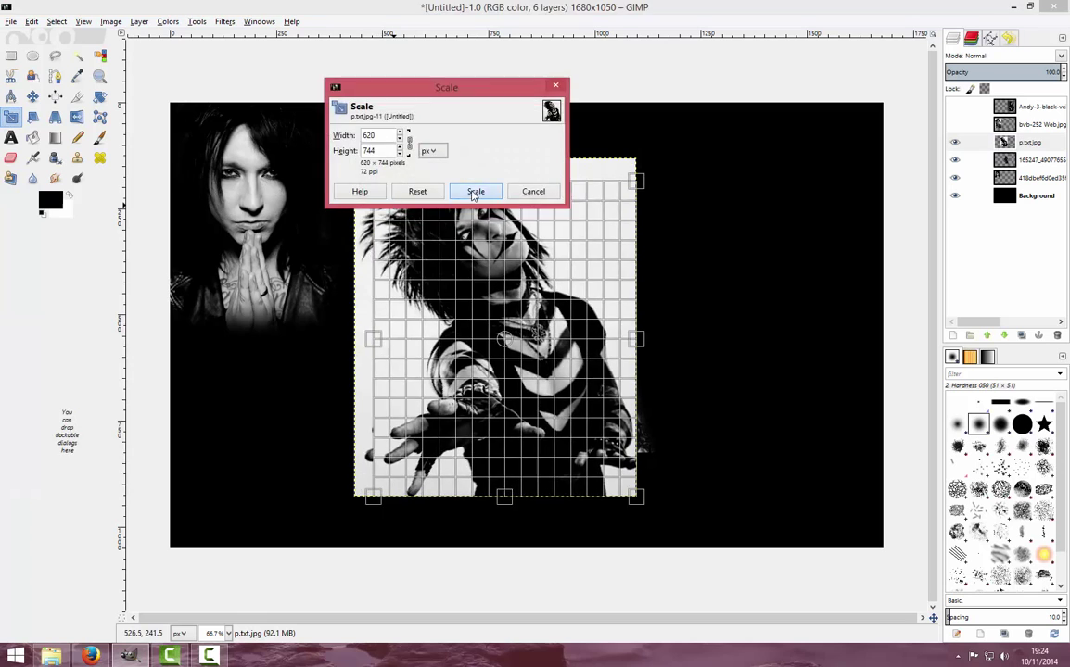
{"action": "left_click_drag", "start_coordinate": [354, 158], "coordinate": [430, 250]}
{"action": "left_click", "coordinate": [475, 191]}
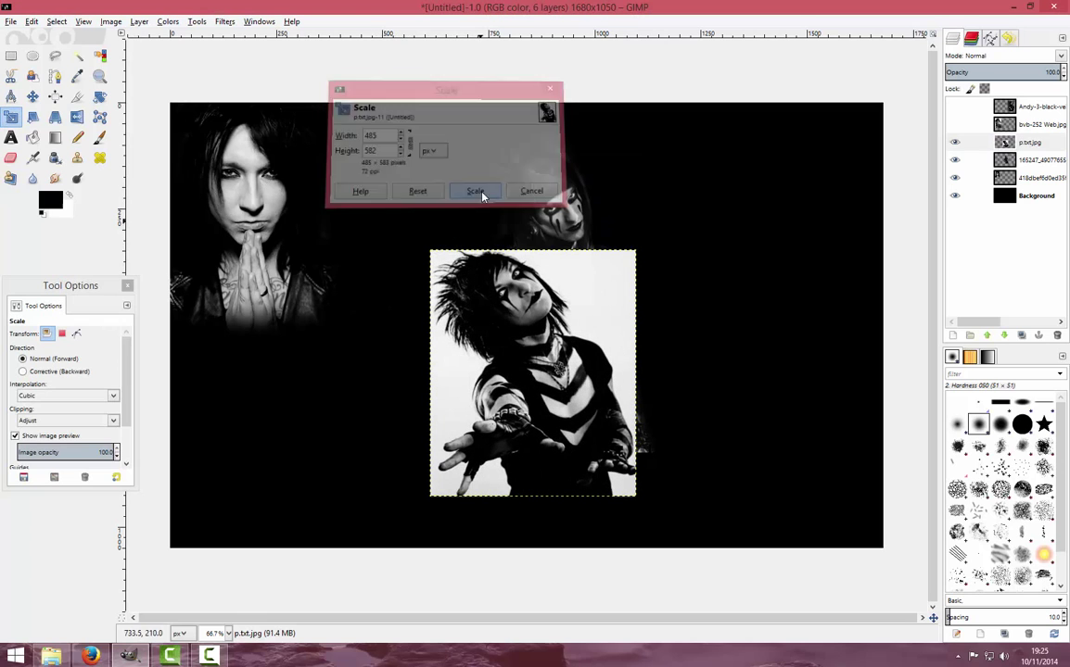
{"action": "left_click", "coordinate": [30, 98]}
- Erase a strip along the striped-shirt photo's right side
{"action": "scroll", "coordinate": [516, 378], "scroll_direction": "up", "scroll_amount": 1}
{"action": "scroll", "coordinate": [516, 378], "scroll_direction": "up", "scroll_amount": 1}
{"action": "key", "text": "shift+e"}
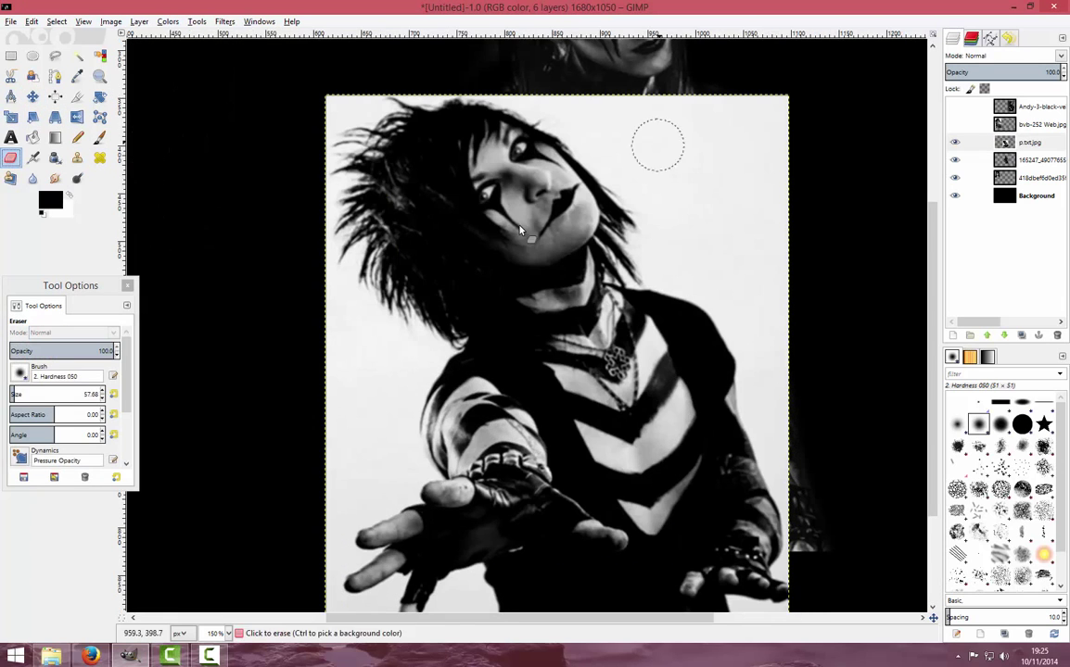
{"action": "mouse_move", "coordinate": [752, 131]}
{"action": "left_mouse_down"}
{"action": "mouse_move", "coordinate": [768, 287]}
{"action": "mouse_move", "coordinate": [663, 92]}
{"action": "mouse_move", "coordinate": [276, 222]}
{"action": "mouse_move", "coordinate": [382, 67]}
{"action": "mouse_move", "coordinate": [401, 205]}
{"action": "mouse_move", "coordinate": [549, 72]}
{"action": "mouse_move", "coordinate": [664, 149]}
{"action": "mouse_move", "coordinate": [759, 277]}
{"action": "mouse_move", "coordinate": [842, 453]}
{"action": "mouse_move", "coordinate": [795, 429]}
{"action": "left_mouse_up"}
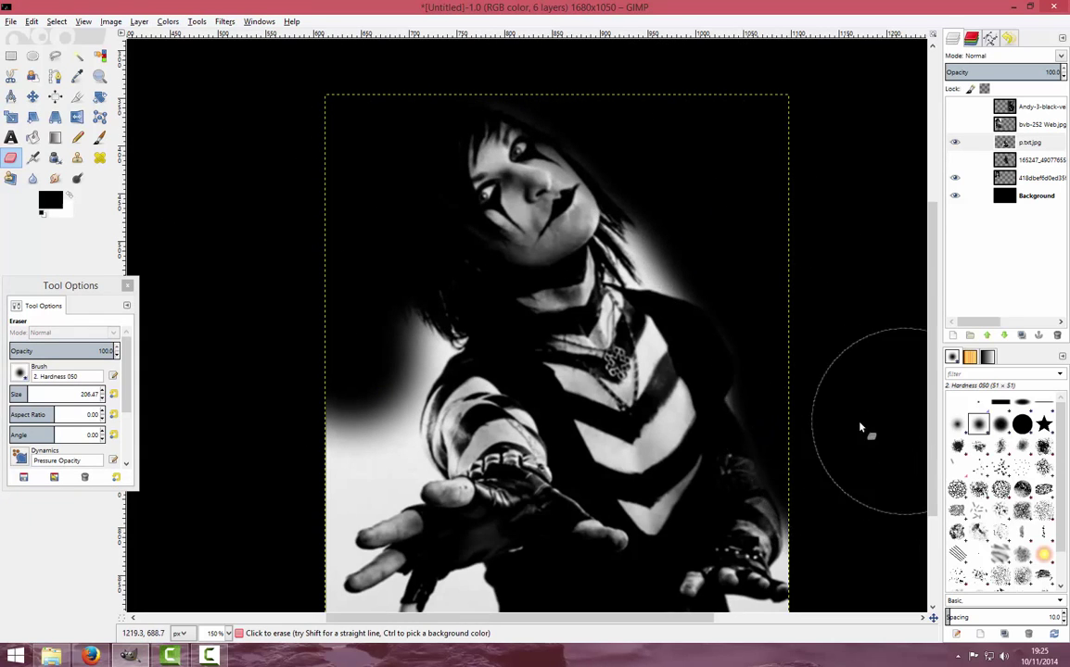
{"action": "scroll", "coordinate": [795, 429], "scroll_direction": "down", "scroll_amount": 5}
{"action": "key", "text": "bracketleft"}
{"action": "key", "text": "bracketleft"}
{"action": "key", "text": "bracketleft"}
{"action": "left_click", "coordinate": [807, 373]}
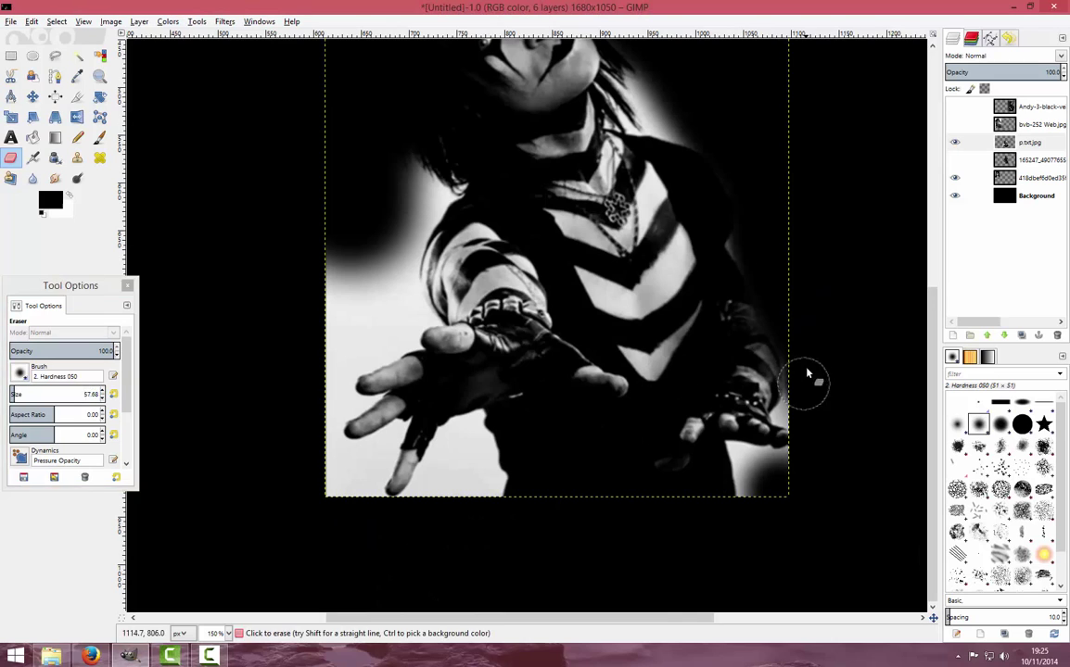
- Erase the light background along the photo's left edge and beside the arm
{"action": "left_click", "coordinate": [17, 395]}
{"action": "left_click", "coordinate": [791, 406]}
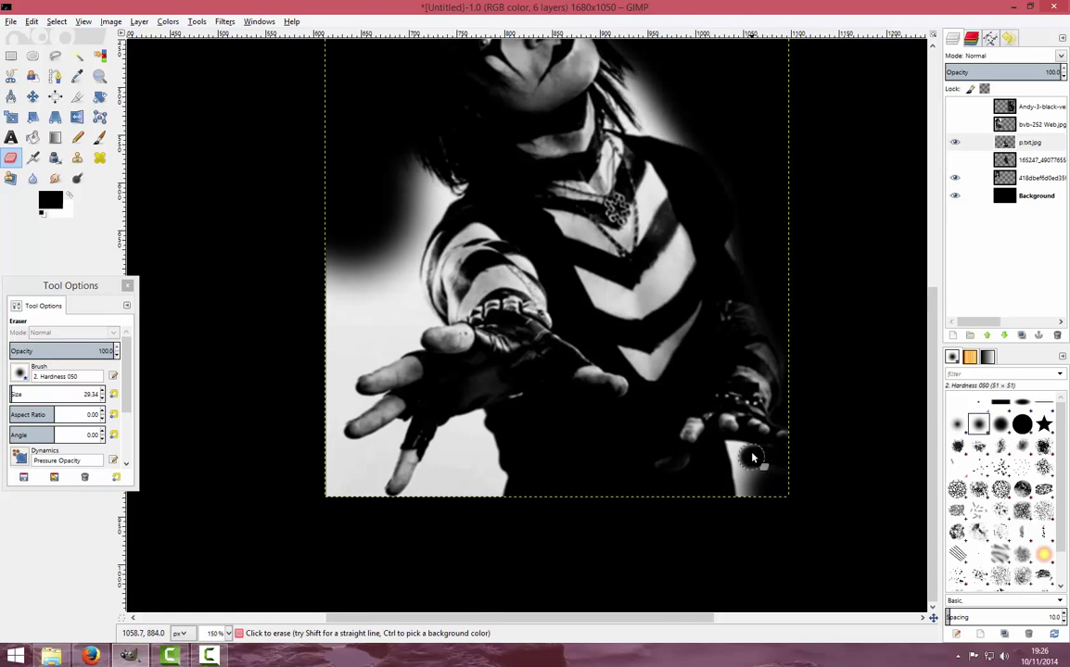
{"action": "left_click", "coordinate": [102, 395]}
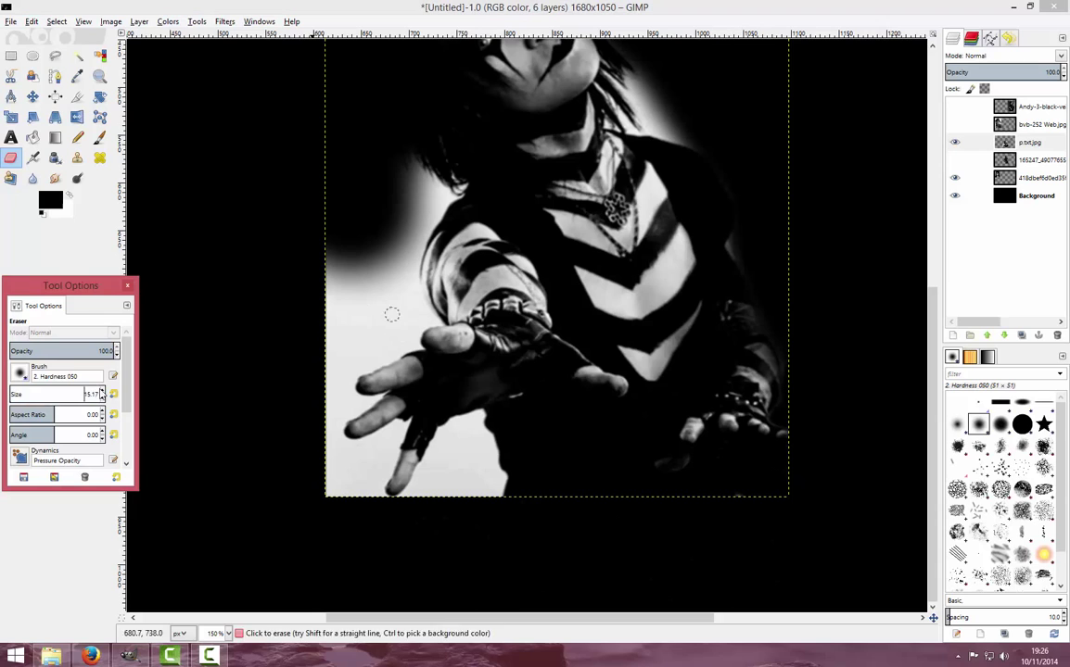
{"action": "left_click", "coordinate": [102, 393]}
{"action": "mouse_move", "coordinate": [347, 221]}
{"action": "left_mouse_down"}
{"action": "mouse_move", "coordinate": [318, 279]}
{"action": "mouse_move", "coordinate": [335, 478]}
{"action": "left_mouse_up"}
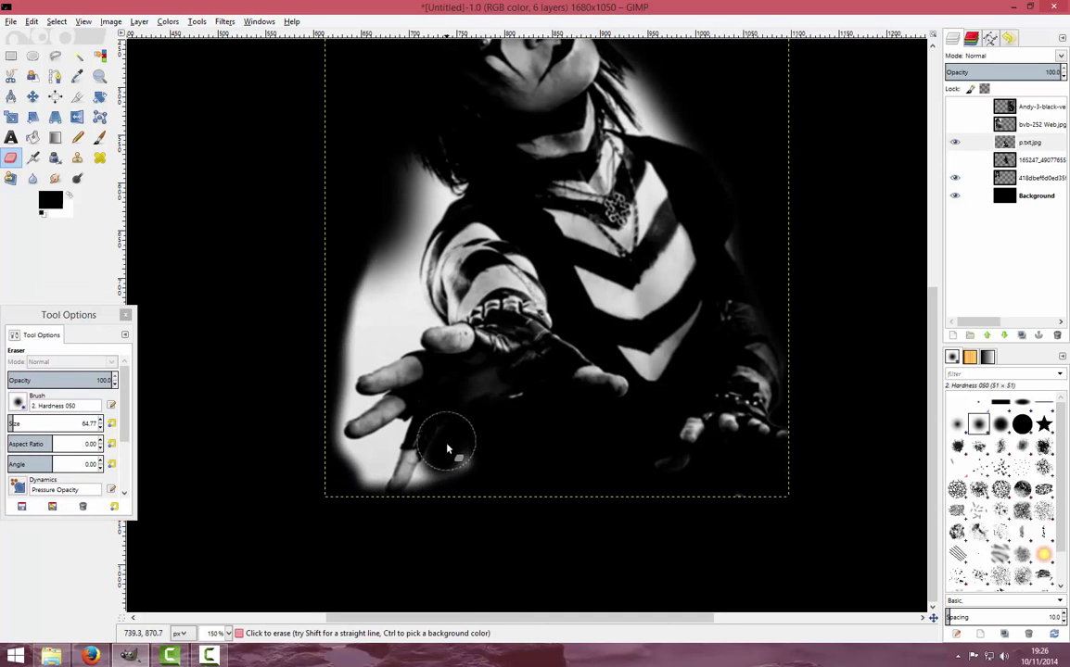
{"action": "left_click", "coordinate": [100, 420]}
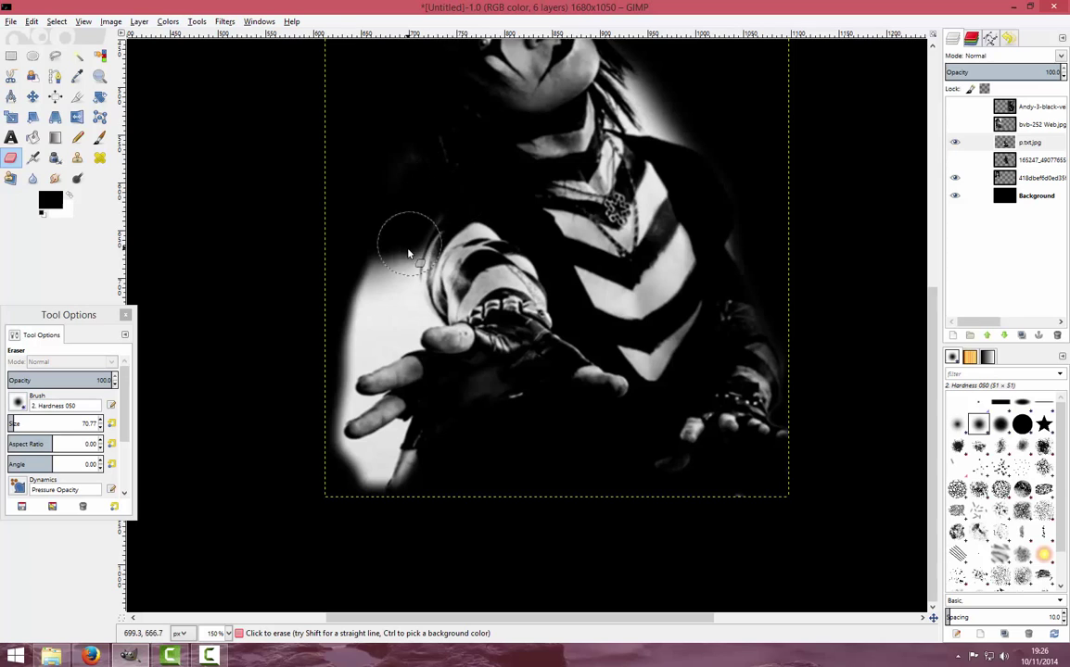
{"action": "left_click_drag", "start_coordinate": [408, 253], "coordinate": [336, 377]}
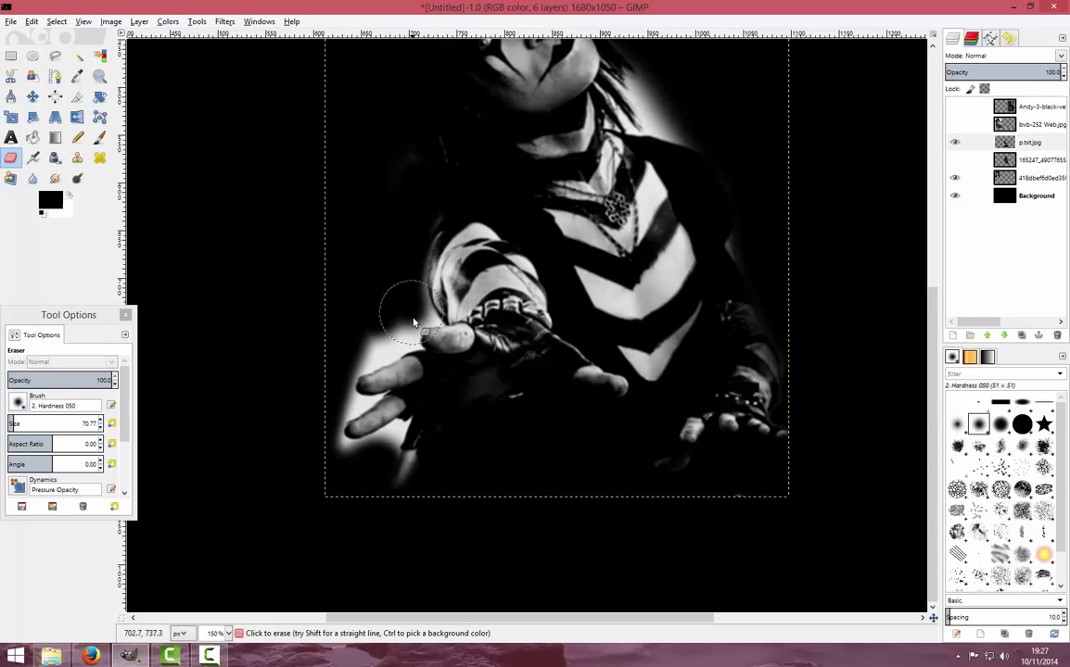
{"action": "left_click", "coordinate": [99, 428]}
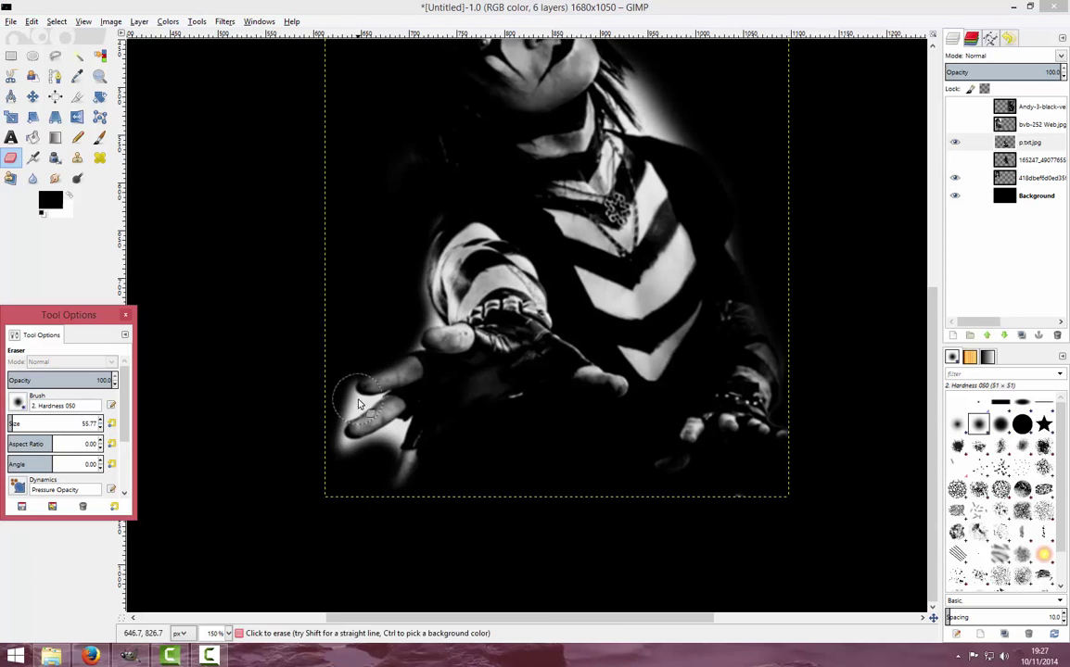
{"action": "left_click", "coordinate": [430, 240]}
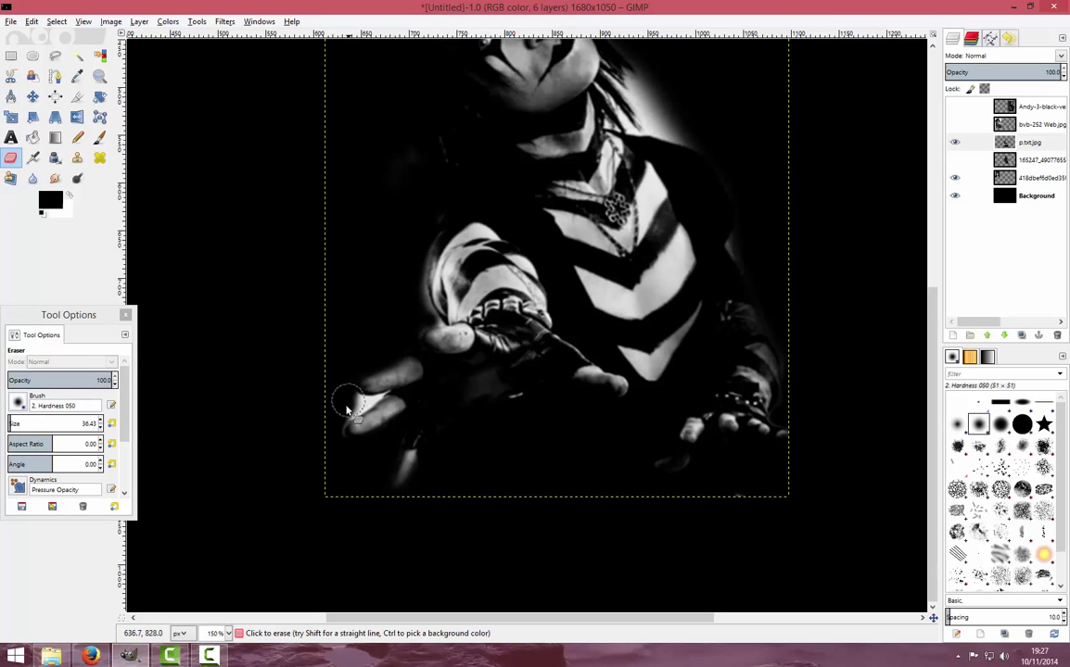
- Zoom to 400% and erase the glow along the hair edge
{"action": "left_click", "coordinate": [215, 633]}
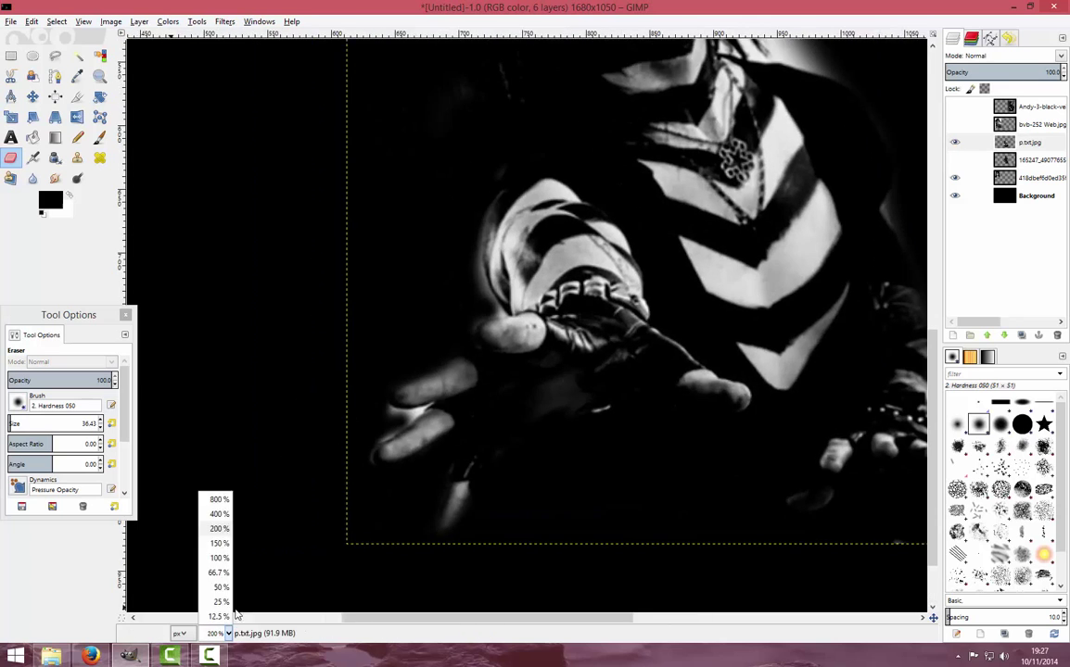
{"action": "left_click", "coordinate": [219, 512]}
{"action": "left_click", "coordinate": [100, 426]}
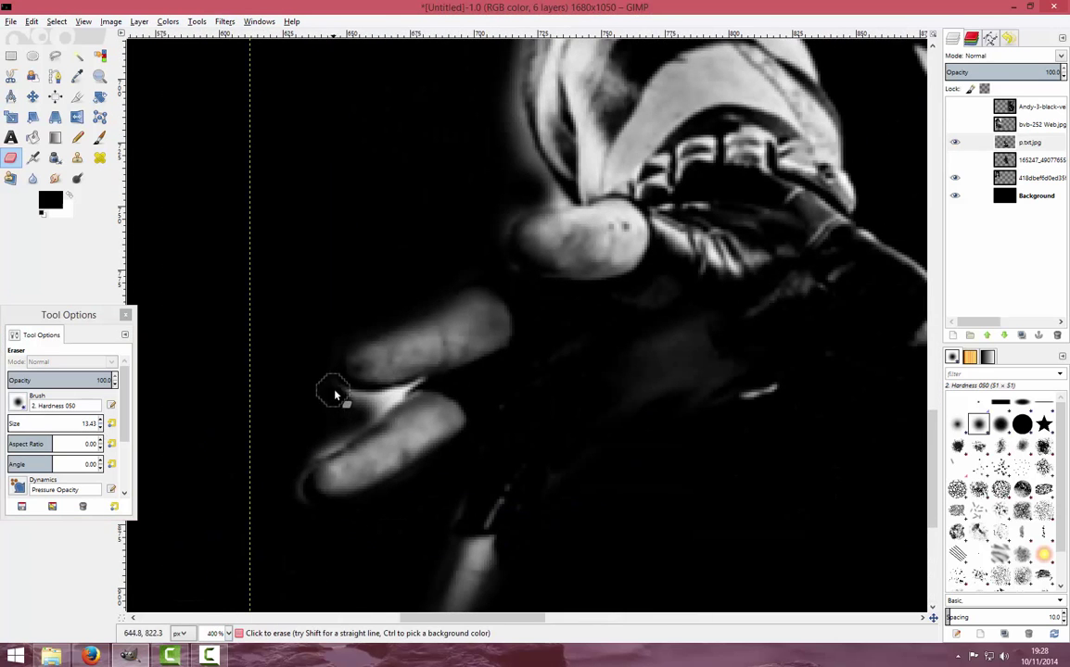
{"action": "scroll", "coordinate": [639, 454], "scroll_direction": "down", "scroll_amount": 7}
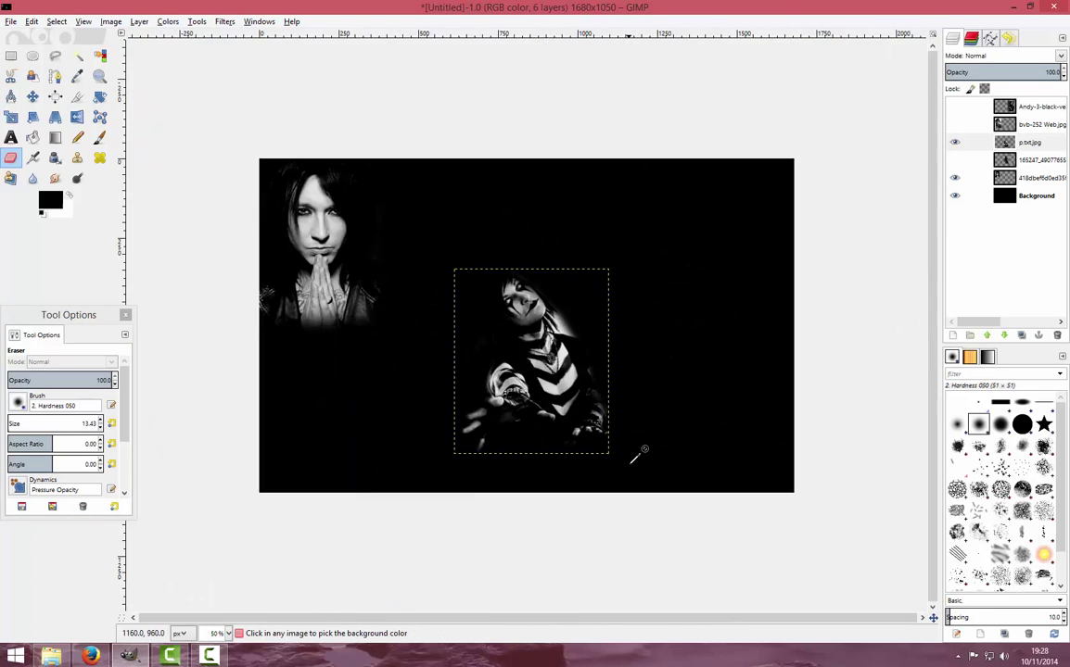
{"action": "scroll", "coordinate": [640, 453], "scroll_direction": "up", "scroll_amount": 3}
{"action": "scroll", "coordinate": [422, 491], "scroll_direction": "up", "scroll_amount": 2}
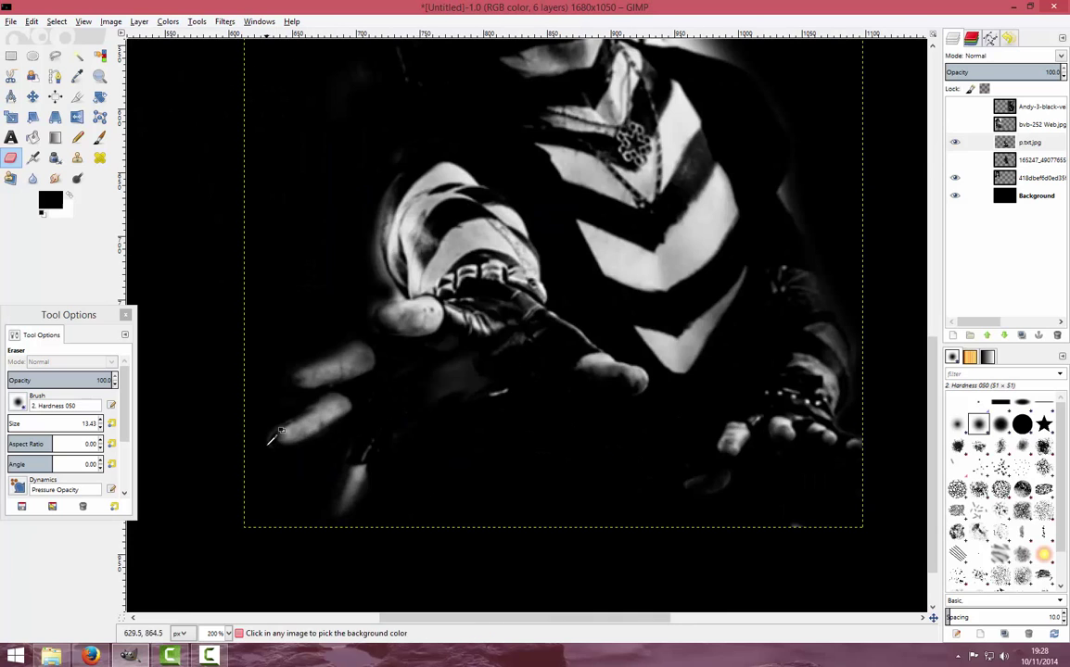
{"action": "scroll", "coordinate": [652, 366], "scroll_direction": "down", "scroll_amount": 1}
{"action": "scroll", "coordinate": [588, 493], "scroll_direction": "down", "scroll_amount": 3}
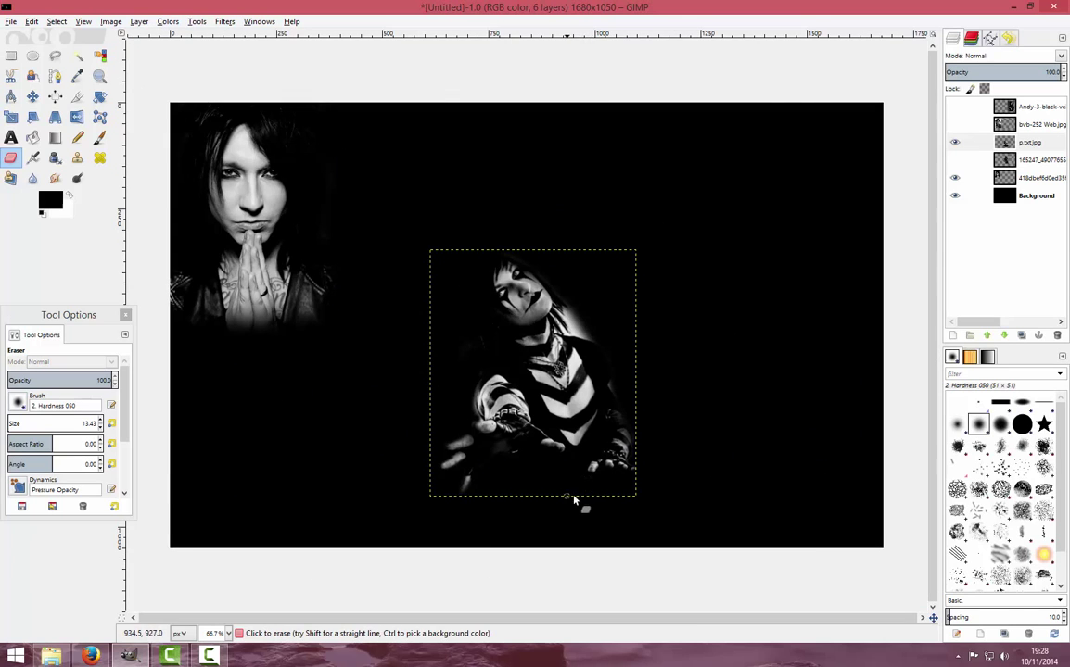
{"action": "scroll", "coordinate": [573, 501], "scroll_direction": "up", "scroll_amount": 4}
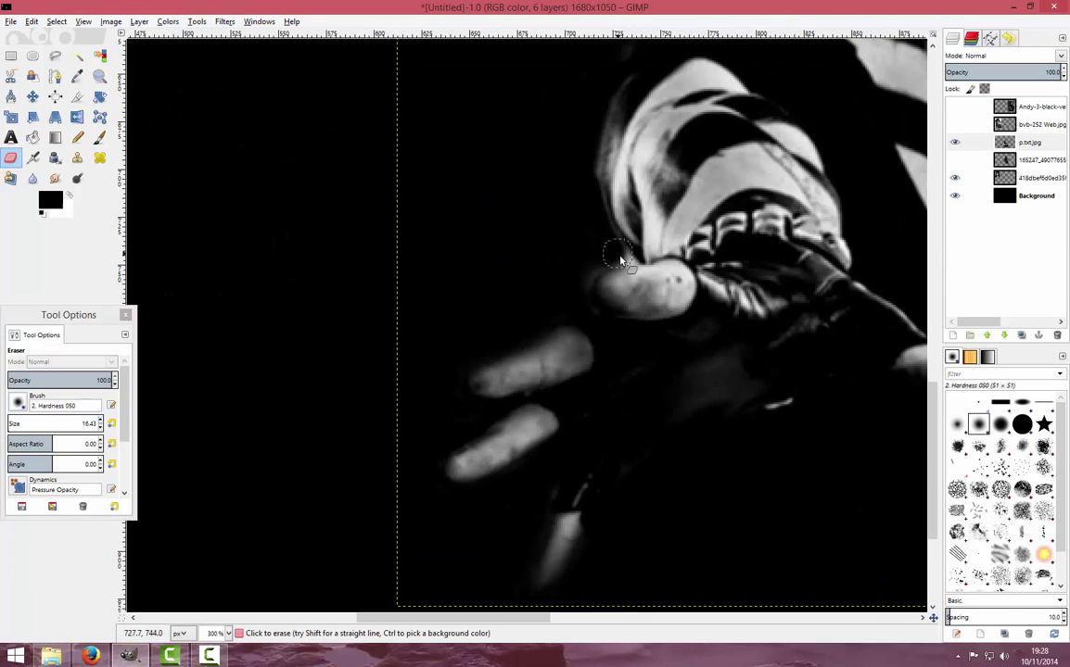
{"action": "scroll", "coordinate": [603, 238], "scroll_direction": "down", "scroll_amount": 1}
{"action": "scroll", "coordinate": [453, 365], "scroll_direction": "down", "scroll_amount": 1}
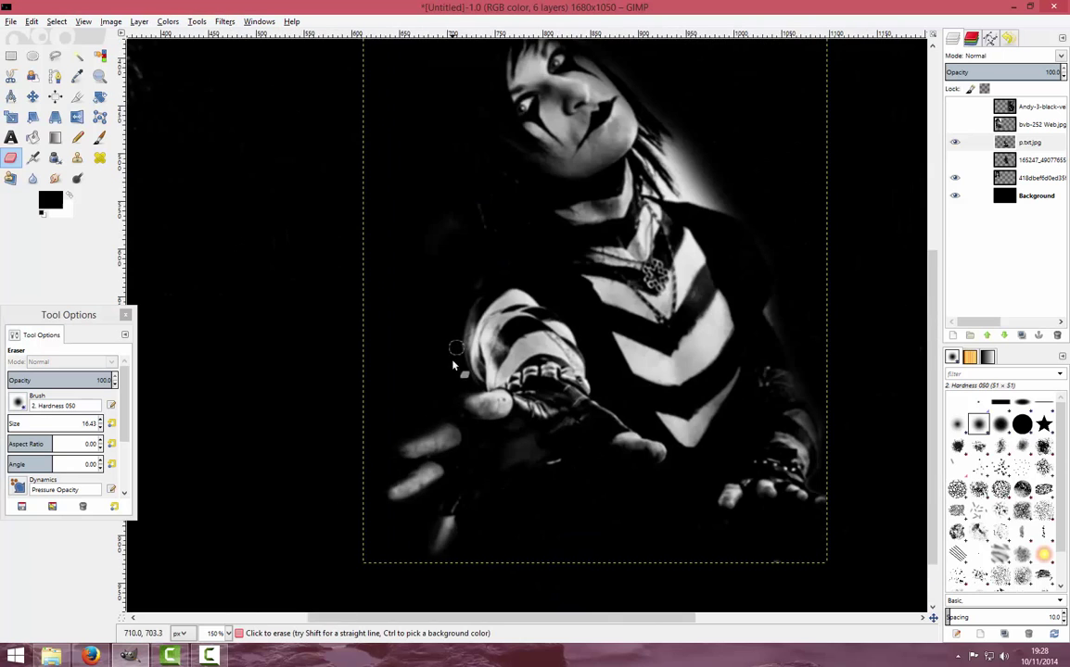
{"action": "scroll", "coordinate": [556, 419], "scroll_direction": "up", "scroll_amount": 2}
{"action": "scroll", "coordinate": [539, 325], "scroll_direction": "down", "scroll_amount": 1}
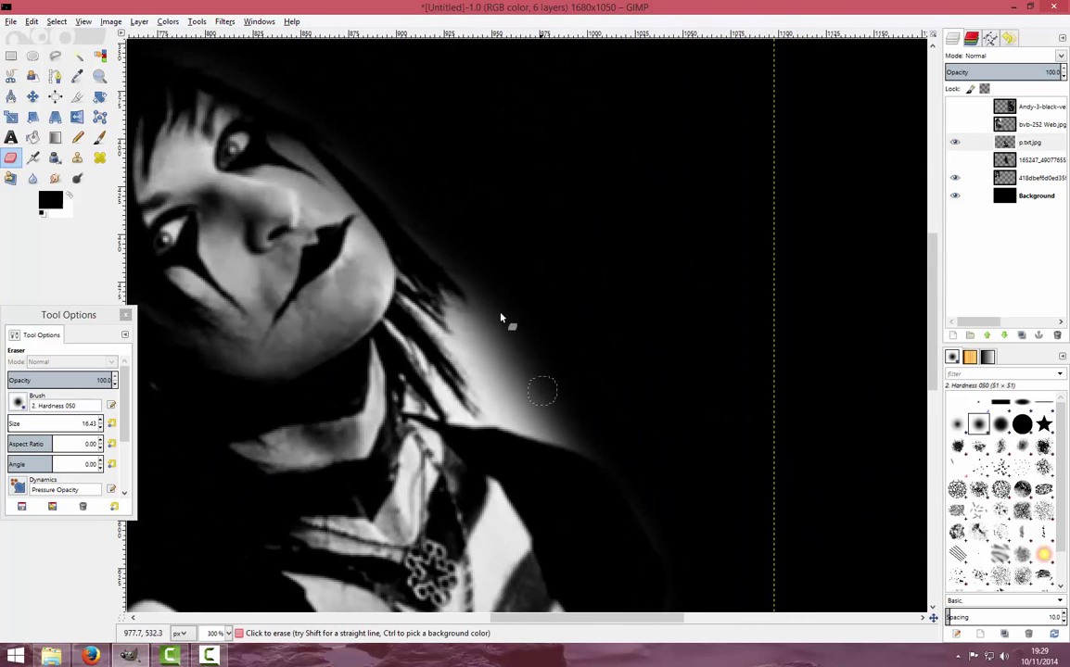
{"action": "left_click_drag", "start_coordinate": [419, 310], "coordinate": [457, 301]}
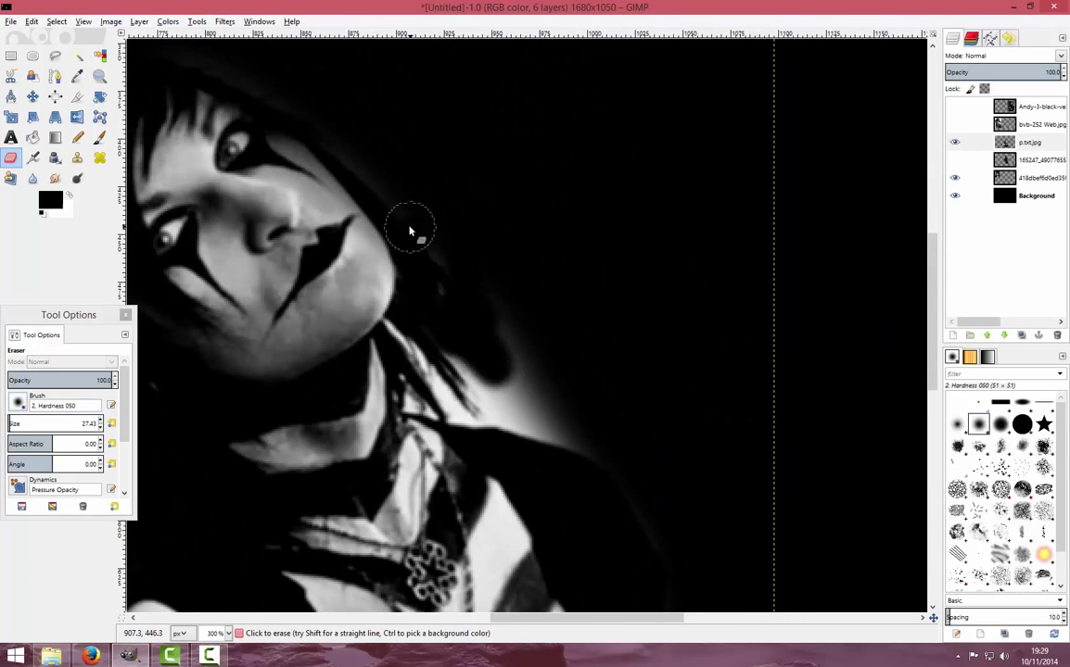
{"action": "left_click_drag", "start_coordinate": [455, 425], "coordinate": [431, 363]}
{"action": "scroll", "coordinate": [431, 363], "scroll_direction": "down", "scroll_amount": 5}
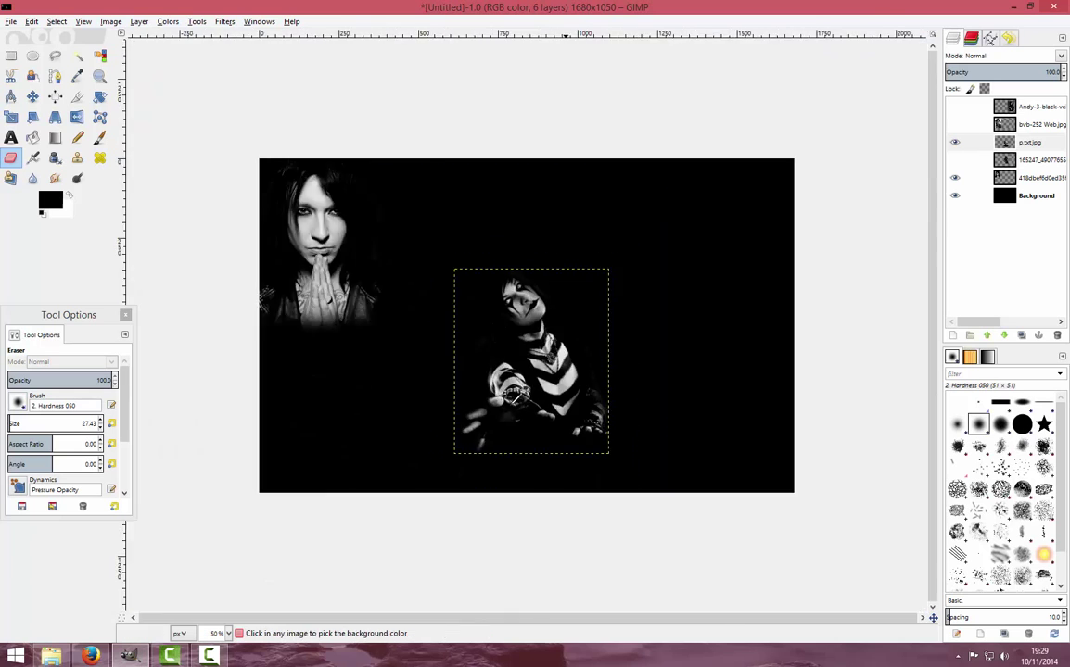
{"action": "scroll", "coordinate": [557, 333], "scroll_direction": "up", "scroll_amount": 1}
- Move the striped-shirt photo to the top right and the 165247 photo to the lower left
{"action": "key", "text": "m"}
{"action": "mouse_move", "coordinate": [589, 351]}
{"action": "left_mouse_down"}
{"action": "mouse_move", "coordinate": [618, 299]}
{"action": "mouse_move", "coordinate": [810, 239]}
{"action": "left_mouse_up"}
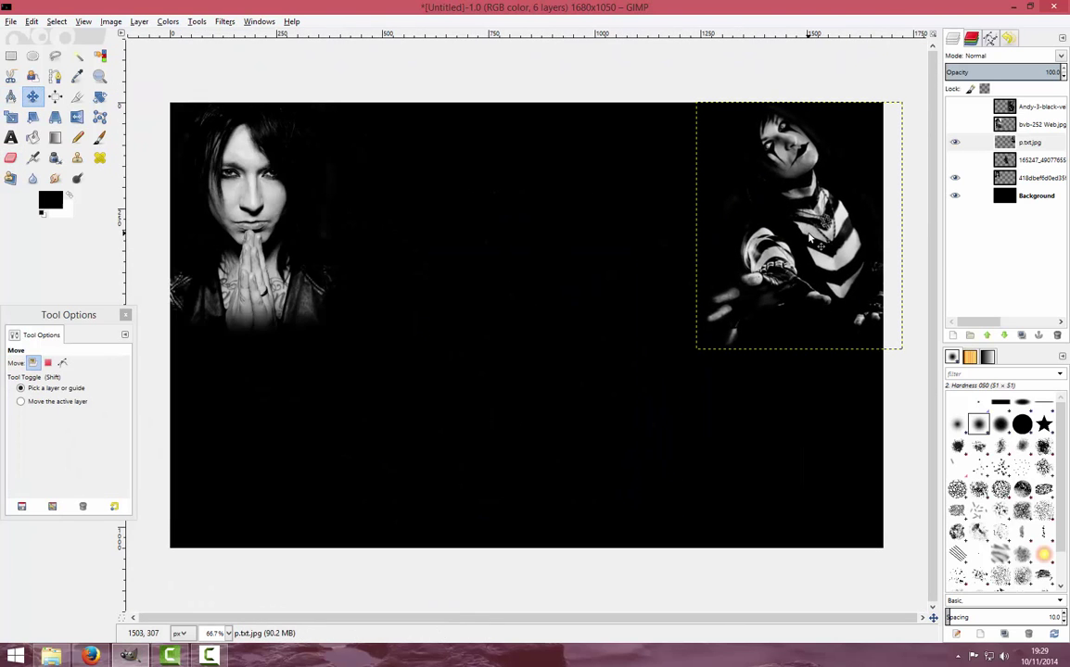
{"action": "left_click", "coordinate": [1066, 159]}
{"action": "left_click", "coordinate": [955, 159]}
{"action": "mouse_move", "coordinate": [633, 209]}
{"action": "left_mouse_down"}
{"action": "mouse_move", "coordinate": [405, 309]}
{"action": "mouse_move", "coordinate": [393, 336]}
{"action": "left_mouse_up"}
- Show the bvb-252 Web.jpg portrait and flip it horizontally
{"action": "left_click", "coordinate": [956, 124]}
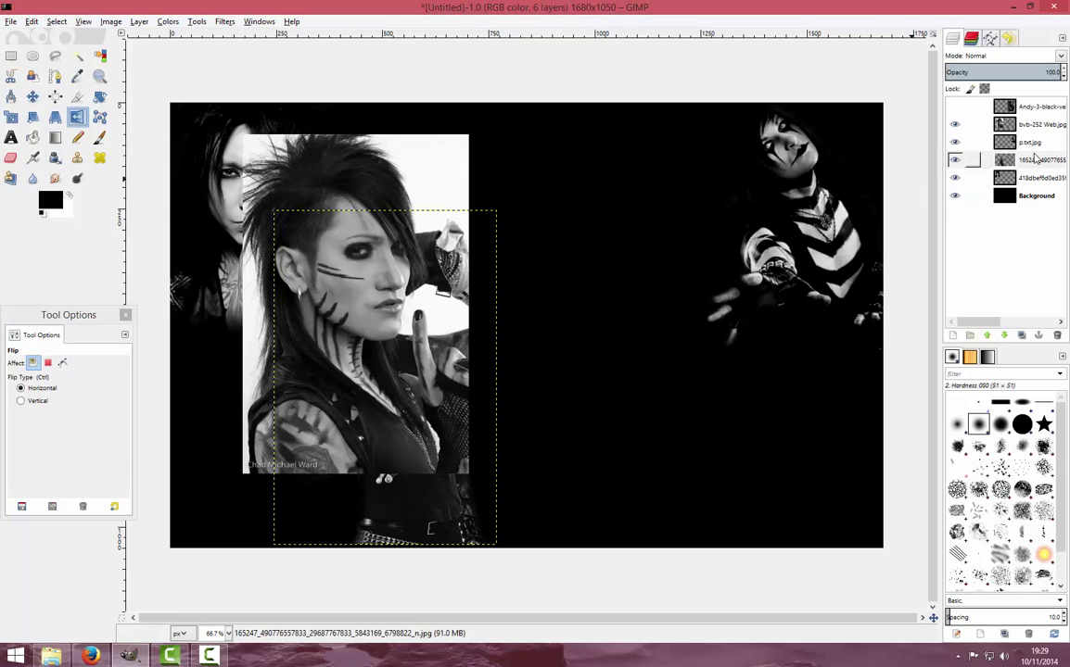
{"action": "left_click", "coordinate": [1036, 124]}
{"action": "left_click", "coordinate": [366, 294]}
{"action": "key", "text": "shift+e"}
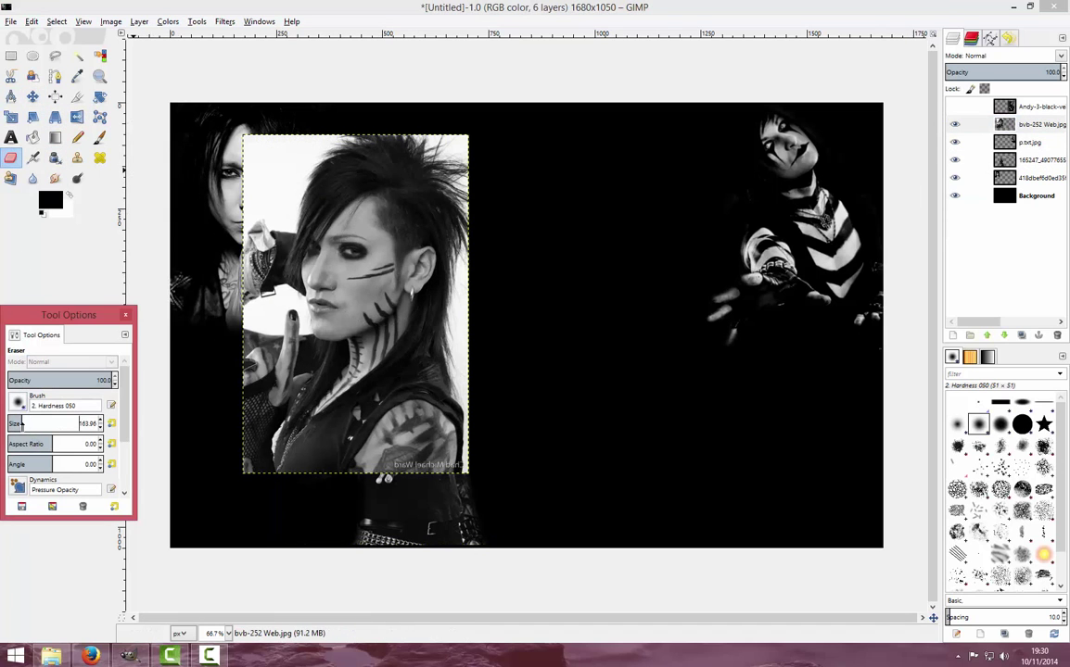
- Hide the other photo layers and move the bvb-252 portrait right and down
{"action": "left_click", "coordinate": [955, 160]}
{"action": "key", "text": "m"}
{"action": "left_click_drag", "start_coordinate": [223, 322], "coordinate": [306, 334]}
{"action": "scroll", "coordinate": [361, 366], "scroll_direction": "up", "scroll_amount": 2}
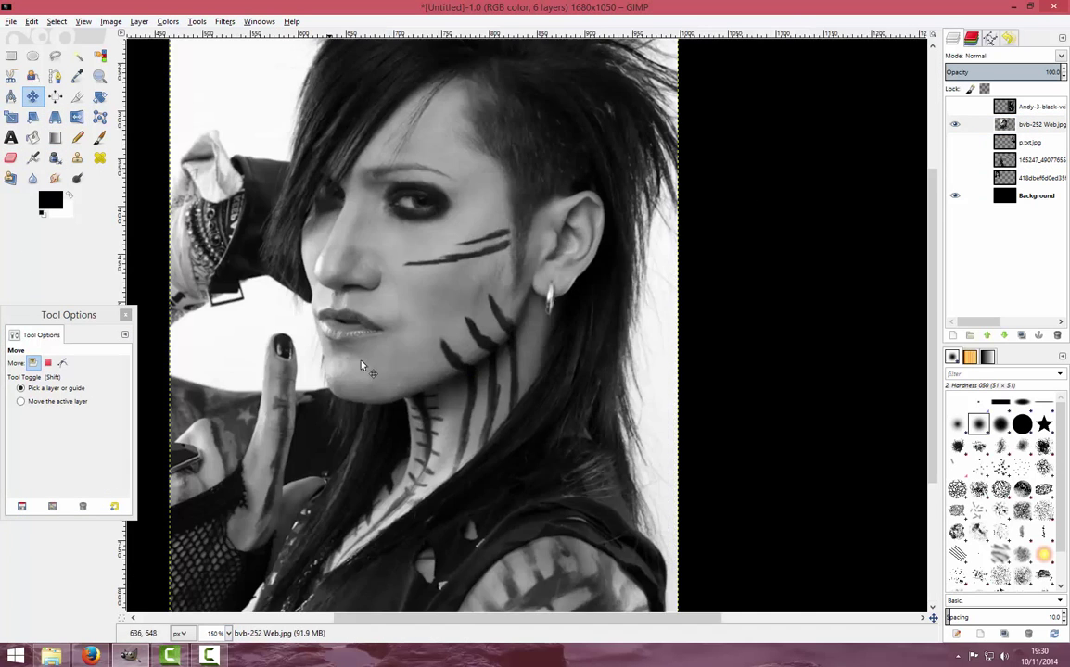
{"action": "left_click_drag", "start_coordinate": [362, 366], "coordinate": [497, 551]}
- Erase the bvb-252 portrait's top and right edges into the black background
{"action": "key", "text": "shift+e"}
{"action": "left_click_drag", "start_coordinate": [329, 195], "coordinate": [723, 143]}
{"action": "left_click", "coordinate": [168, 22]}
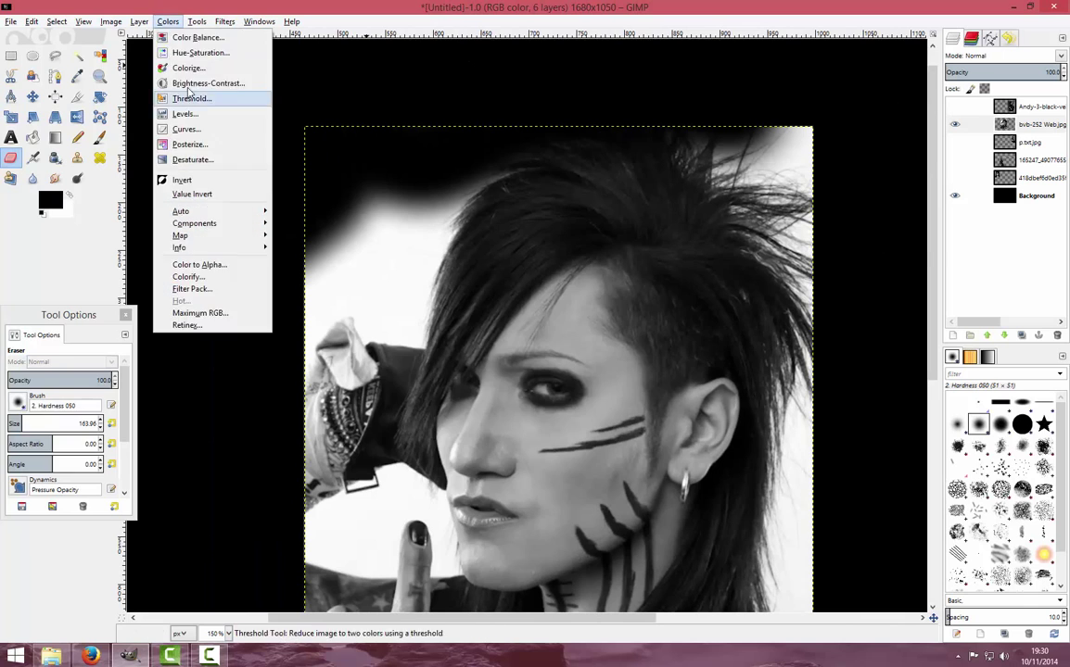
{"action": "left_click", "coordinate": [194, 83]}
{"action": "left_click", "coordinate": [476, 527]}
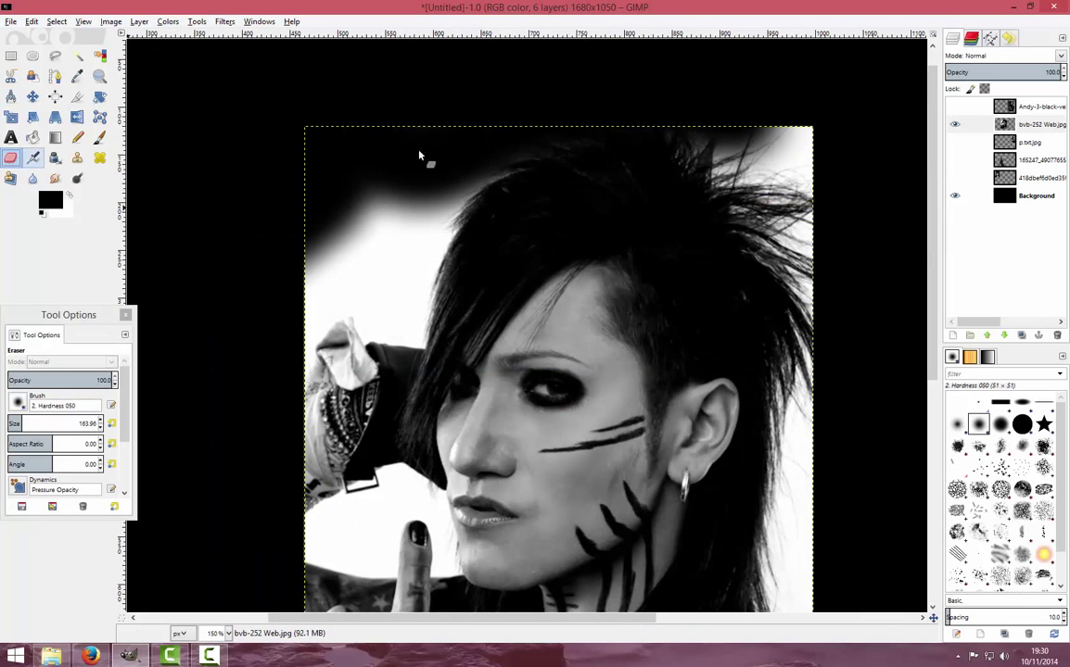
{"action": "left_click_drag", "start_coordinate": [676, 167], "coordinate": [824, 363]}
{"action": "scroll", "coordinate": [824, 363], "scroll_direction": "down", "scroll_amount": 5}
{"action": "mouse_move", "coordinate": [780, 239]}
{"action": "left_mouse_down"}
{"action": "mouse_move", "coordinate": [816, 281]}
{"action": "mouse_move", "coordinate": [482, 535]}
{"action": "left_mouse_up"}
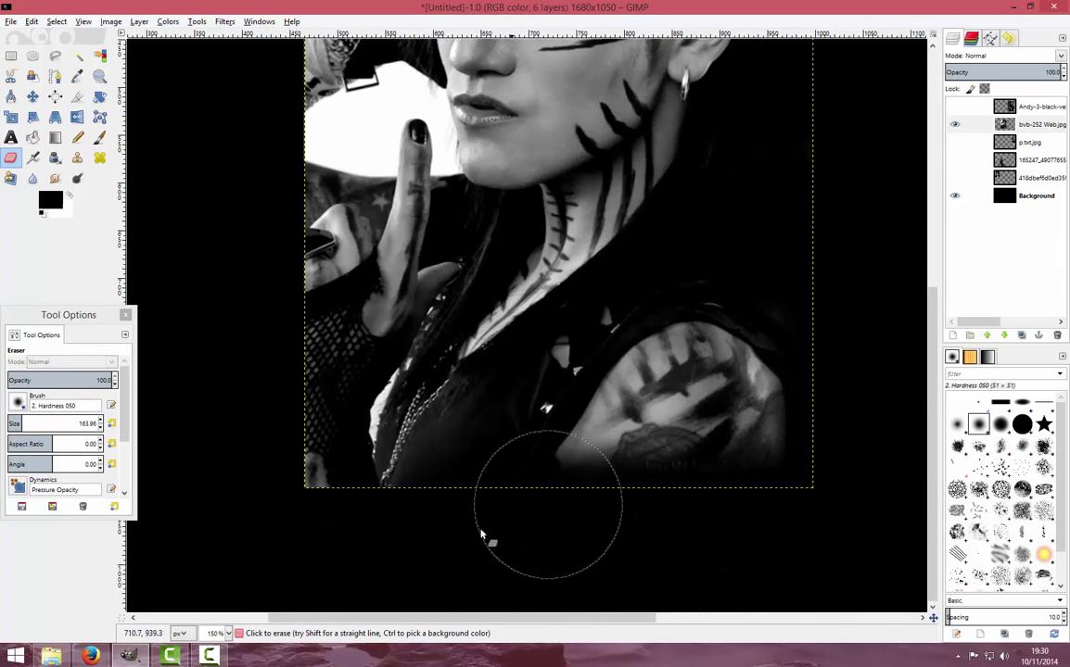
- Erase more of the portrait's left side and backdrop
{"action": "scroll", "coordinate": [406, 518], "scroll_direction": "up", "scroll_amount": 5}
{"action": "mouse_move", "coordinate": [274, 203]}
{"action": "left_mouse_down"}
{"action": "mouse_move", "coordinate": [414, 211]}
{"action": "mouse_move", "coordinate": [306, 381]}
{"action": "left_mouse_up"}
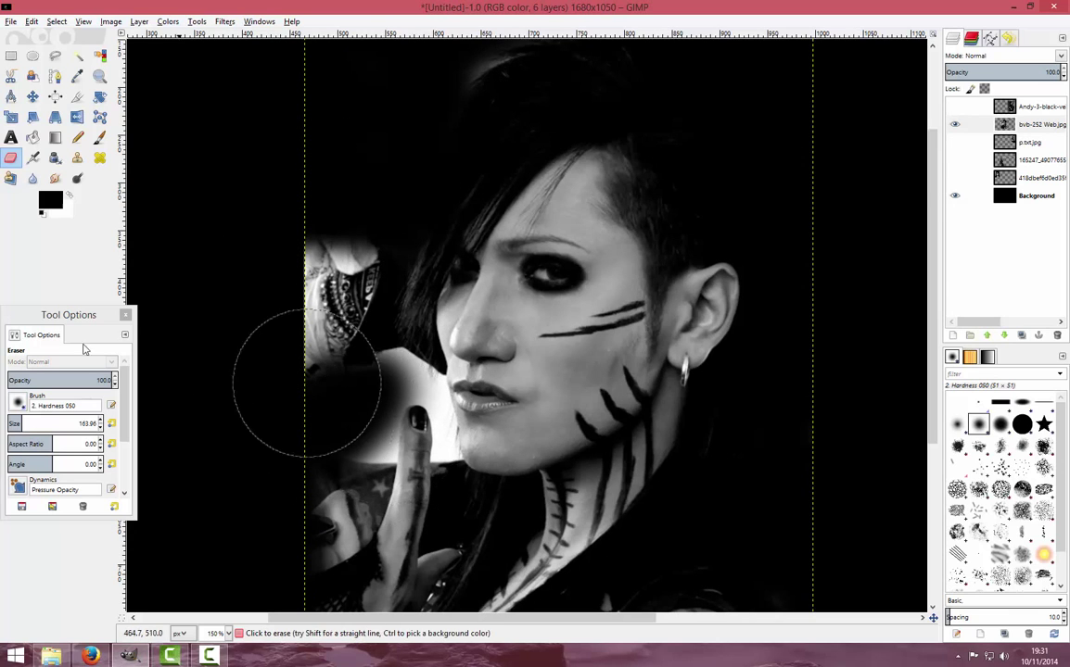
{"action": "scroll", "coordinate": [265, 374], "scroll_direction": "up", "scroll_amount": 1}
{"action": "mouse_move", "coordinate": [412, 244]}
{"action": "left_mouse_down"}
{"action": "mouse_move", "coordinate": [393, 402]}
{"action": "mouse_move", "coordinate": [401, 433]}
{"action": "left_mouse_up"}
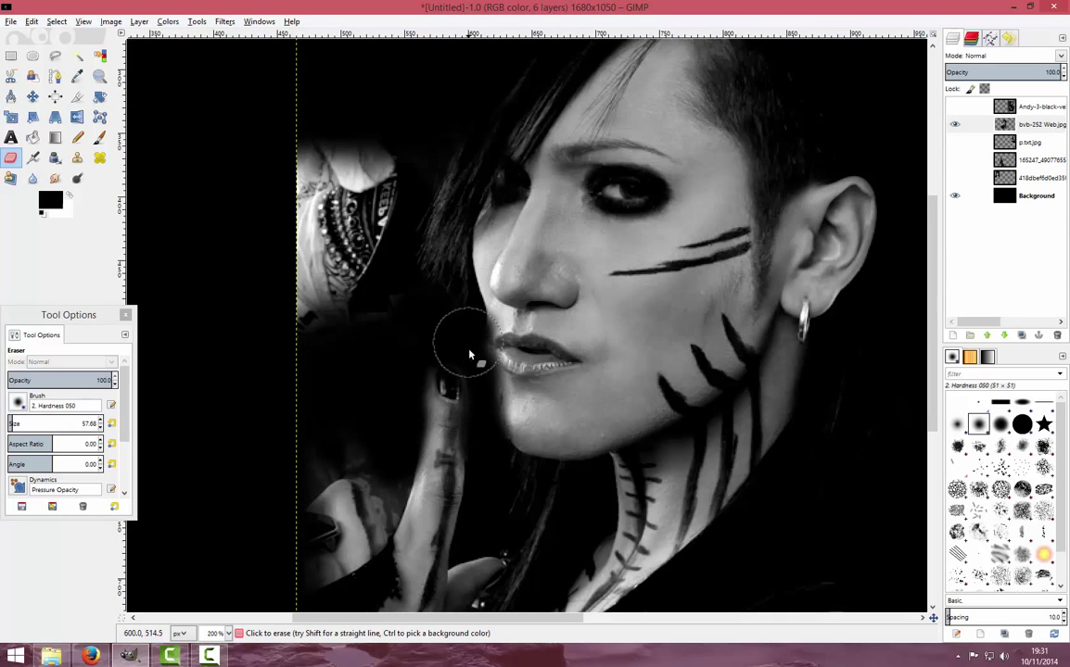
{"action": "scroll", "coordinate": [774, 302], "scroll_direction": "up", "scroll_amount": 1}
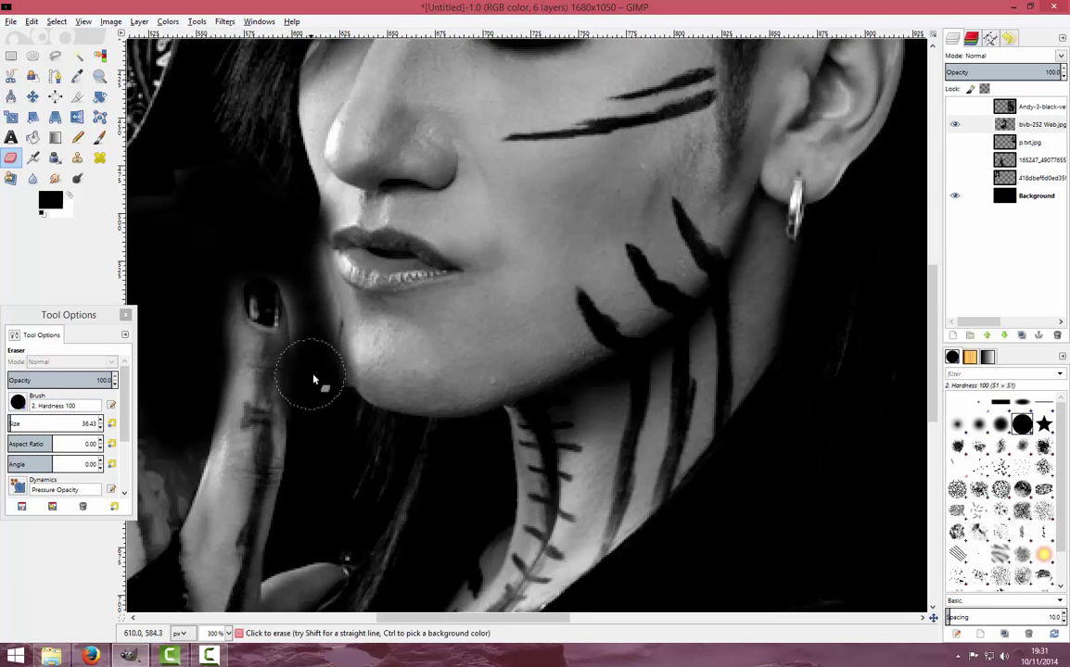
- Shrink the eraser brush for detail work and scroll around the portrait's edges
{"action": "key", "text": "bracketleft"}
{"action": "key", "text": "bracketleft"}
{"action": "key", "text": "bracketleft"}
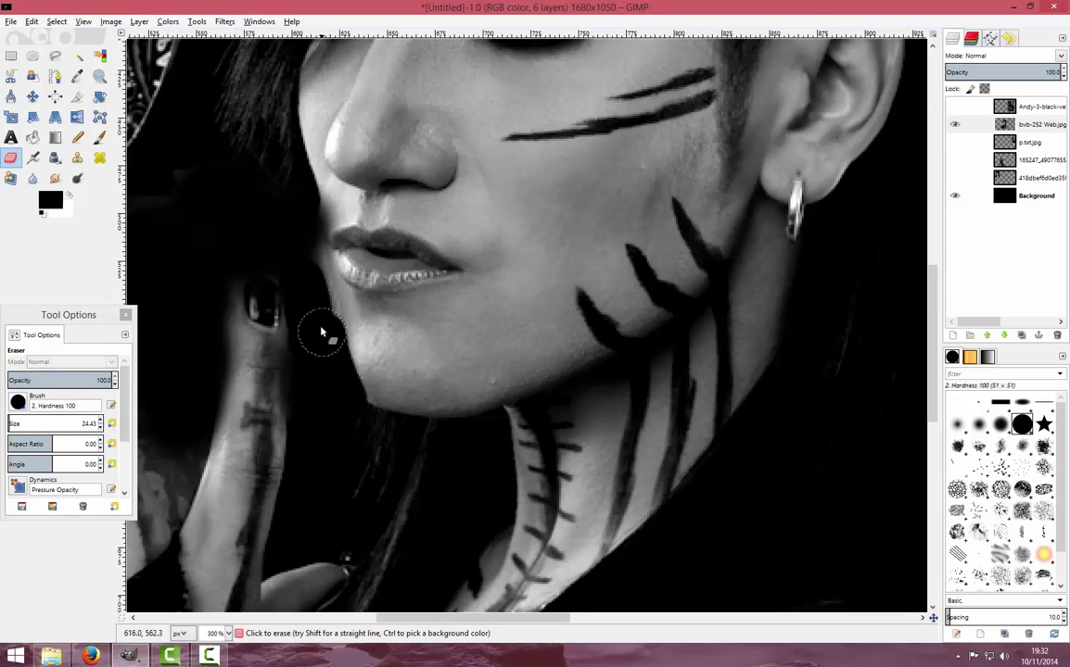
{"action": "scroll", "coordinate": [324, 383], "scroll_direction": "down", "scroll_amount": 1}
{"action": "scroll", "coordinate": [352, 422], "scroll_direction": "down", "scroll_amount": 2}
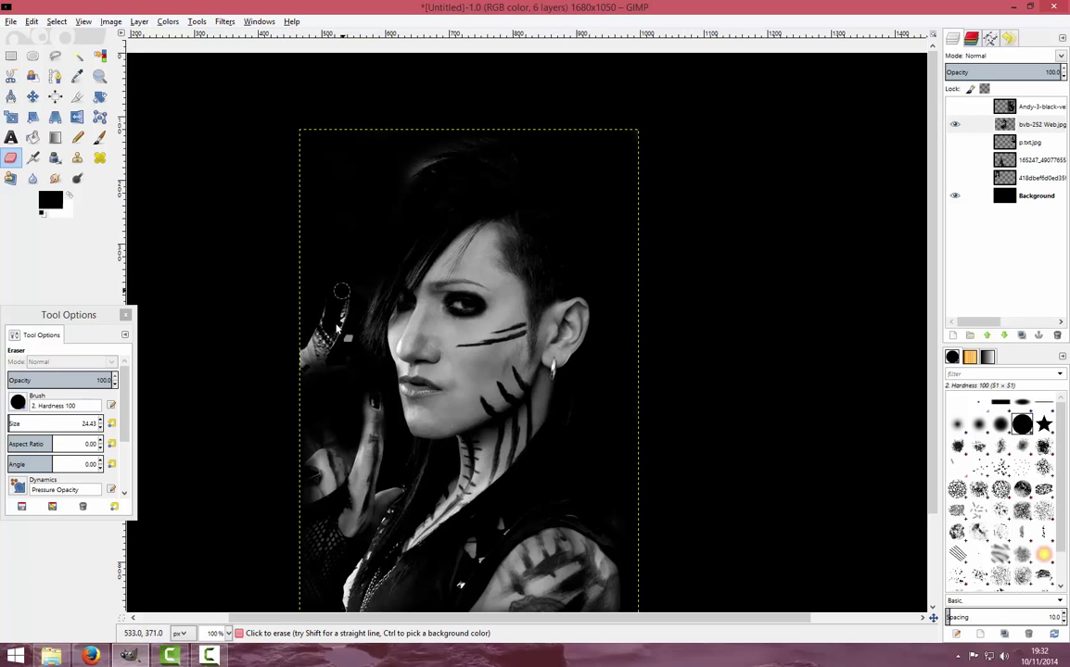
{"action": "scroll", "coordinate": [304, 318], "scroll_direction": "up", "scroll_amount": 1}
{"action": "scroll", "coordinate": [526, 246], "scroll_direction": "down", "scroll_amount": 2}
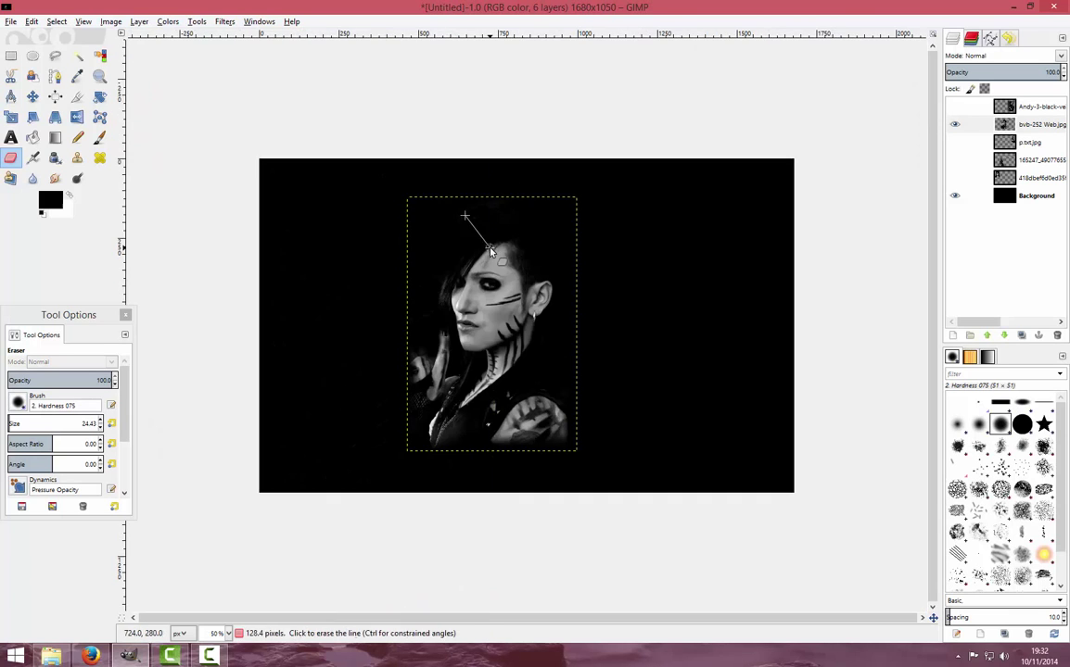
{"action": "scroll", "coordinate": [557, 306], "scroll_direction": "up", "scroll_amount": 3}
{"action": "scroll", "coordinate": [614, 338], "scroll_direction": "down", "scroll_amount": 1}
{"action": "scroll", "coordinate": [525, 369], "scroll_direction": "down", "scroll_amount": 2}
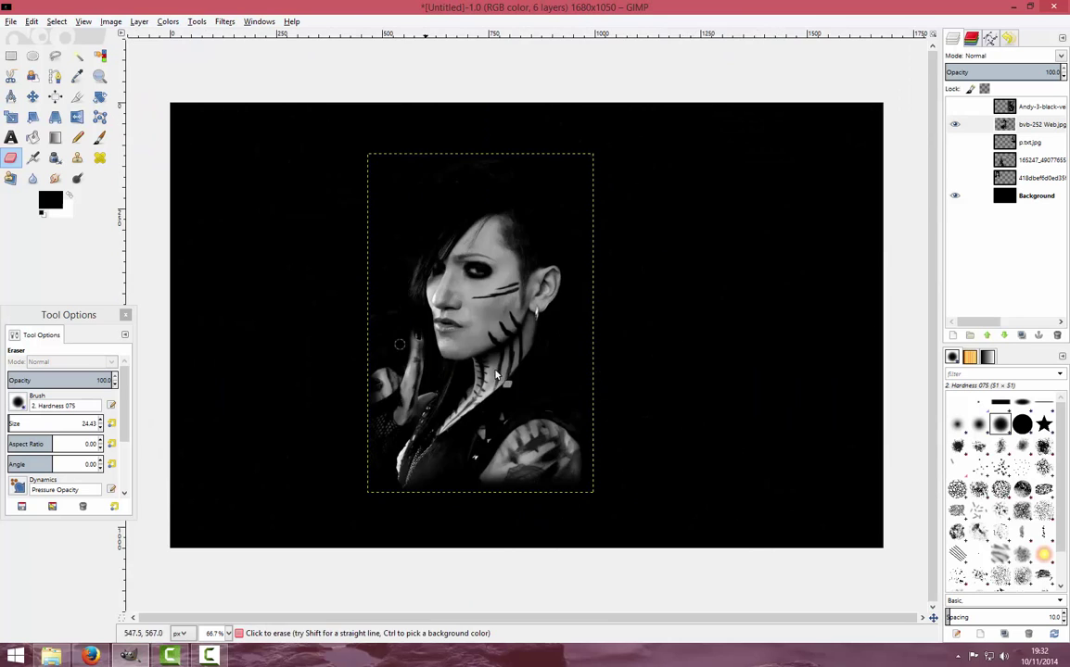
{"action": "scroll", "coordinate": [531, 361], "scroll_direction": "up", "scroll_amount": 2}
{"action": "scroll", "coordinate": [483, 309], "scroll_direction": "down", "scroll_amount": 2}
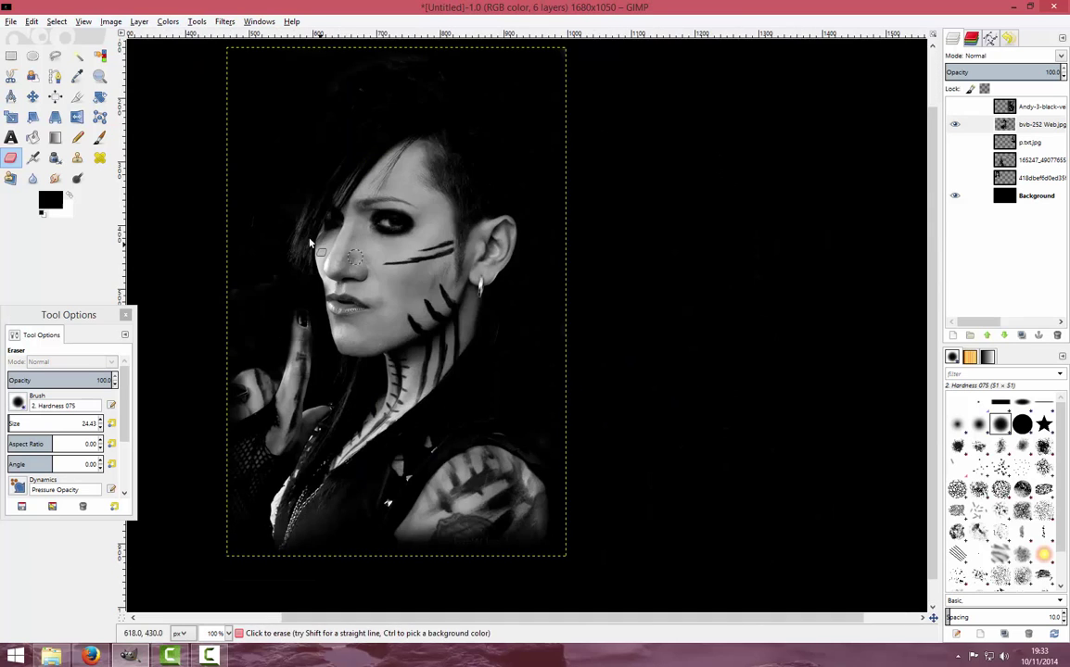
{"action": "scroll", "coordinate": [664, 244], "scroll_direction": "down", "scroll_amount": 1}
- Centre the Andy portrait and darken it with brightness −20, contrast 20
{"action": "key", "text": "m"}
{"action": "left_click_drag", "start_coordinate": [732, 306], "coordinate": [501, 309]}
{"action": "left_click", "coordinate": [168, 21]}
{"action": "left_click", "coordinate": [199, 100]}
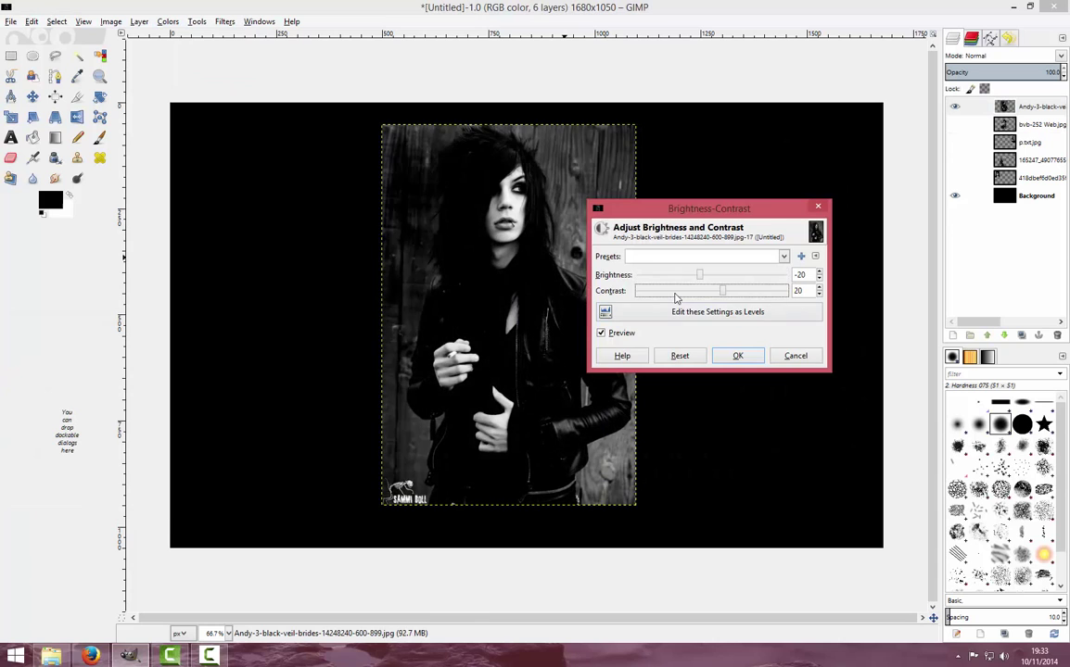
{"action": "left_click", "coordinate": [737, 355]}
- With a larger eraser, remove the Andy photo's bottom-left watermark and upper-right backdrop
{"action": "key", "text": "1"}
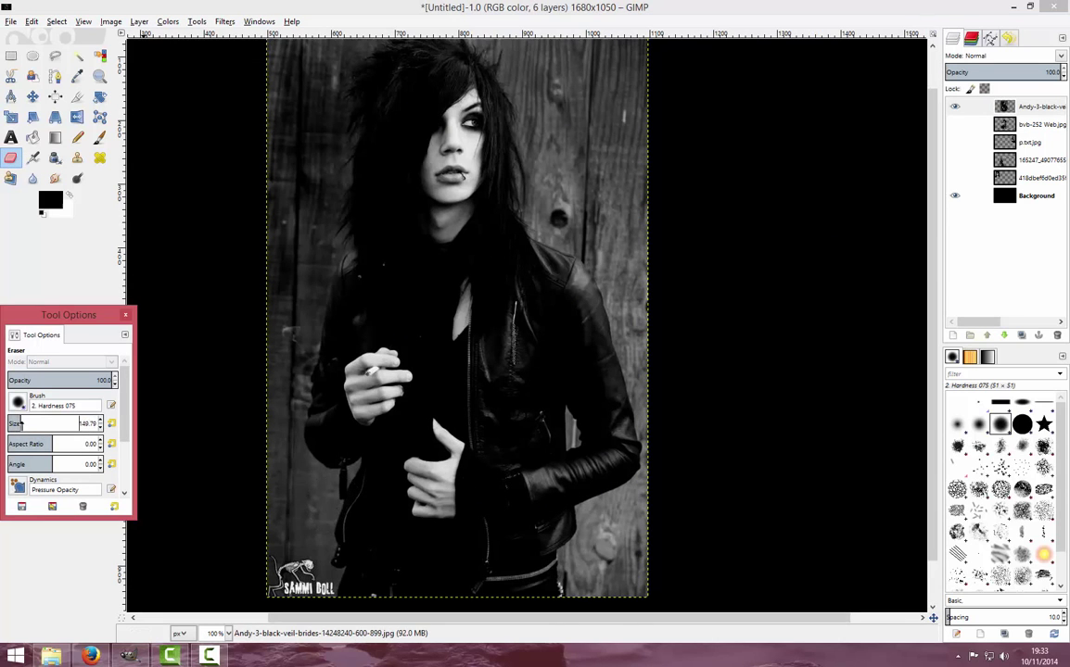
{"action": "left_click_drag", "start_coordinate": [20, 424], "coordinate": [28, 424]}
{"action": "left_click_drag", "start_coordinate": [288, 577], "coordinate": [324, 582]}
{"action": "left_click_drag", "start_coordinate": [665, 487], "coordinate": [627, 335]}
{"action": "scroll", "coordinate": [627, 335], "scroll_direction": "up", "scroll_amount": 5}
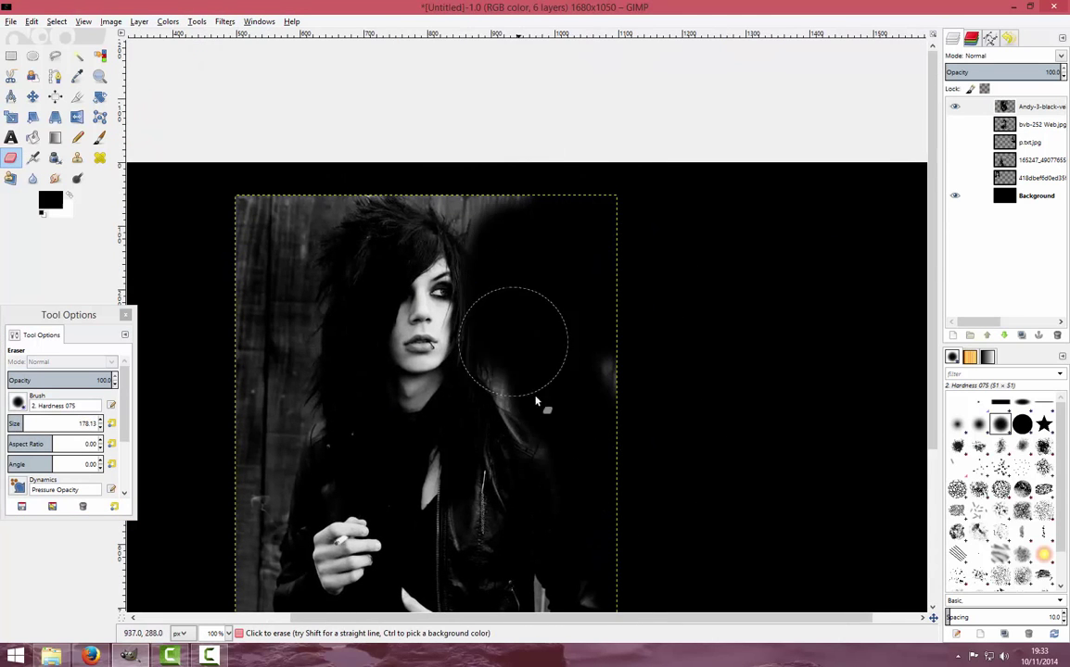
{"action": "scroll", "coordinate": [255, 391], "scroll_direction": "down", "scroll_amount": 5}
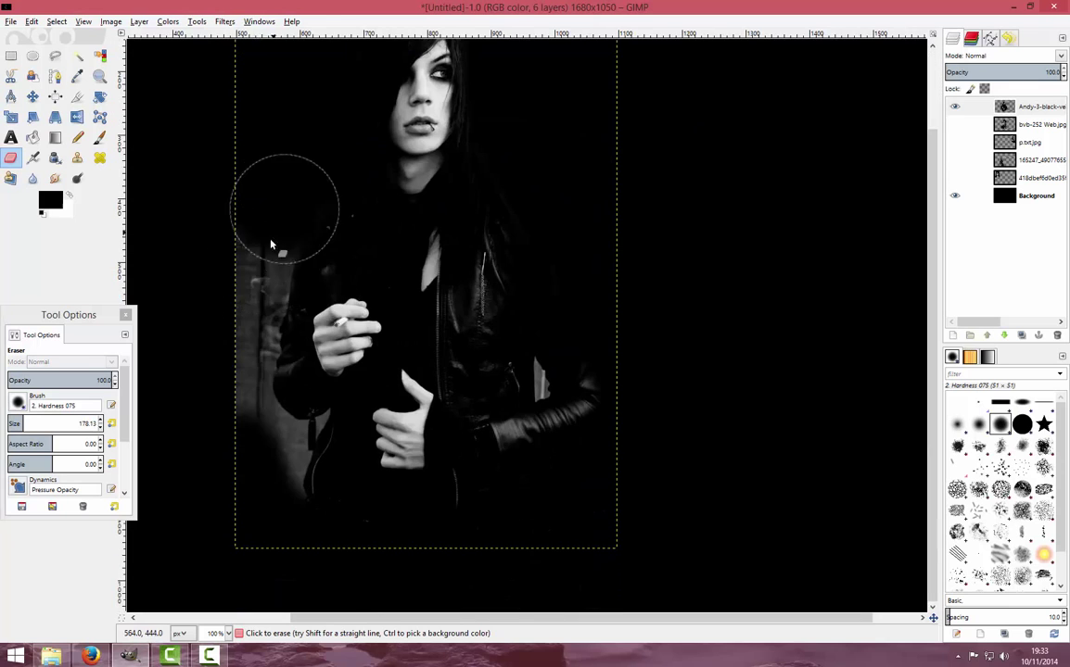
{"action": "scroll", "coordinate": [575, 436], "scroll_direction": "down", "scroll_amount": 1}
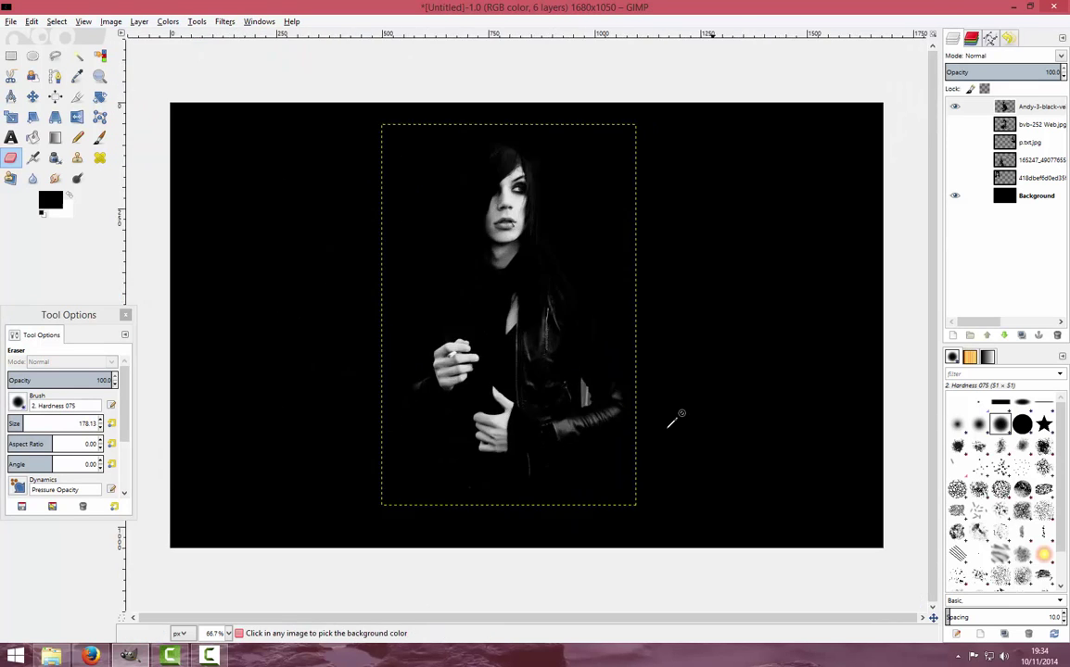
{"action": "scroll", "coordinate": [280, 408], "scroll_direction": "up", "scroll_amount": 2}
- Erase the bright sleeve patch, then show bvb-252 again and move it right
{"action": "left_click_drag", "start_coordinate": [13, 423], "coordinate": [10, 423]}
{"action": "left_click", "coordinate": [588, 146]}
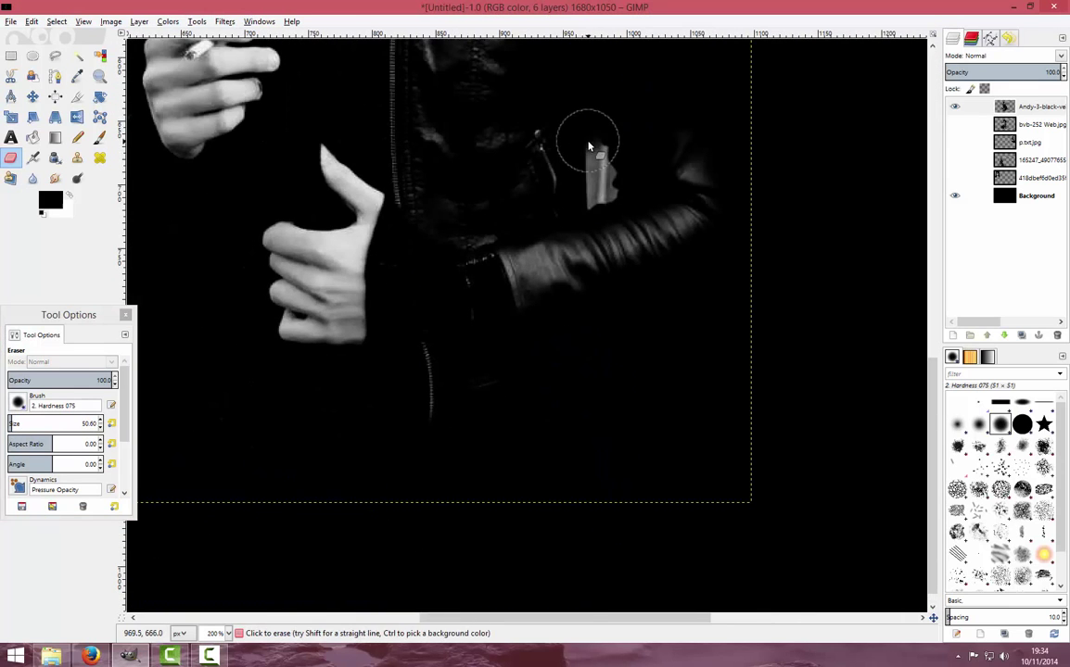
{"action": "scroll", "coordinate": [604, 195], "scroll_direction": "down", "scroll_amount": 2}
{"action": "scroll", "coordinate": [704, 271], "scroll_direction": "down", "scroll_amount": 1}
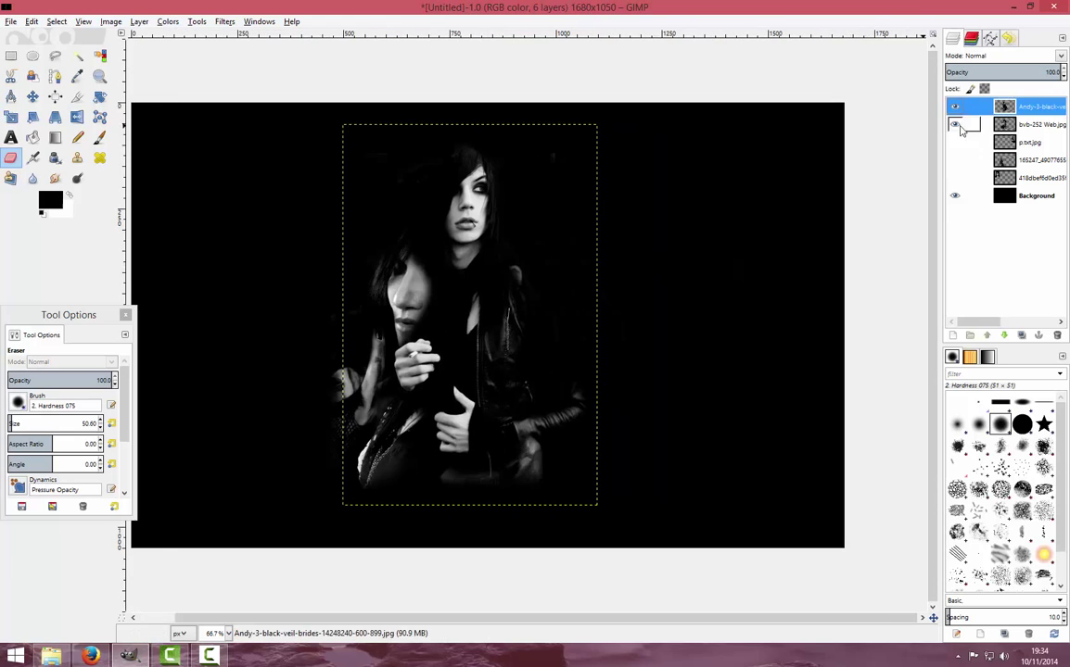
{"action": "left_click", "coordinate": [32, 96]}
{"action": "left_click_drag", "start_coordinate": [431, 261], "coordinate": [590, 471]}
- Cancel the scale and raise bvb-252's brightness and contrast to 40 and 20
{"action": "key", "text": "shift+t"}
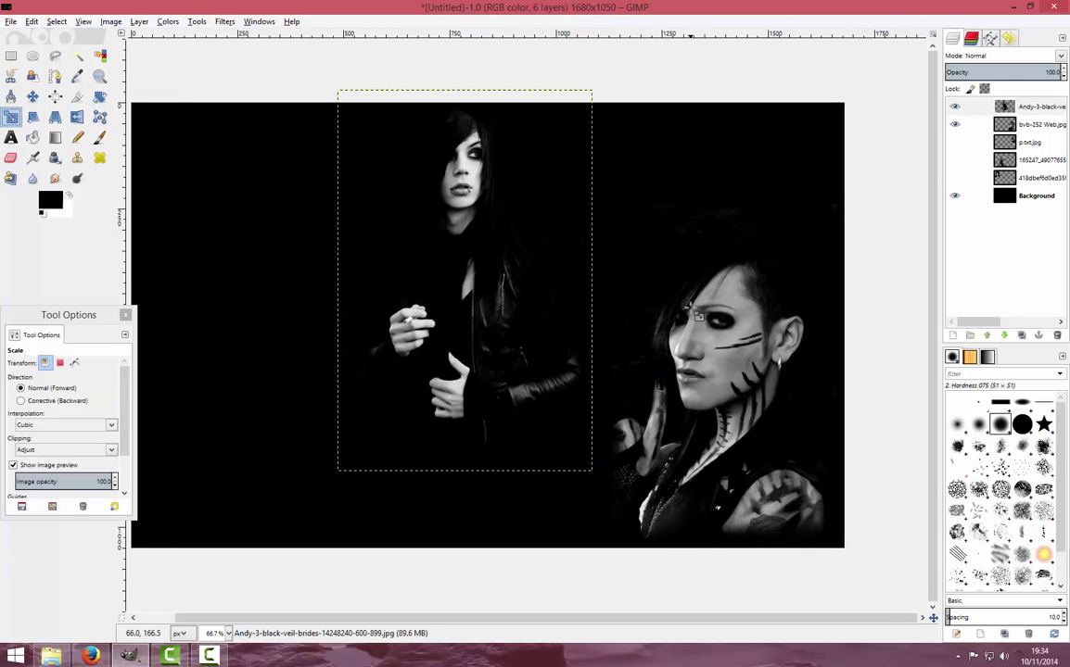
{"action": "left_click", "coordinate": [714, 371]}
{"action": "key", "text": "Escape"}
{"action": "left_click", "coordinate": [139, 21]}
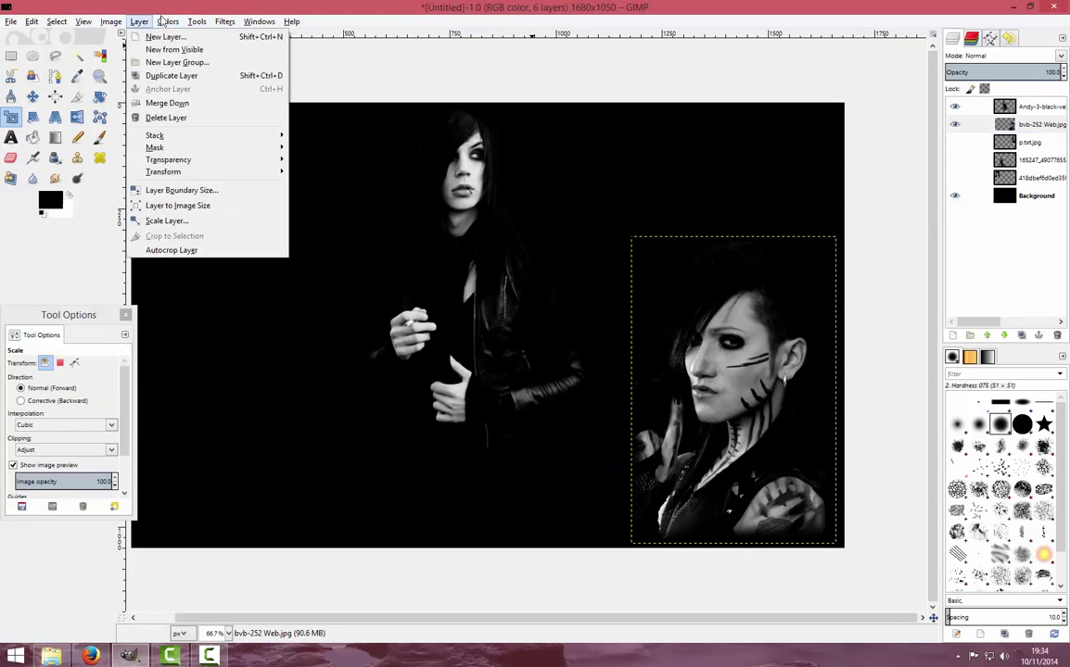
{"action": "left_click", "coordinate": [208, 80]}
{"action": "scroll", "coordinate": [751, 293], "scroll_direction": "up", "scroll_amount": 1}
{"action": "left_click_drag", "start_coordinate": [692, 208], "coordinate": [341, 206]}
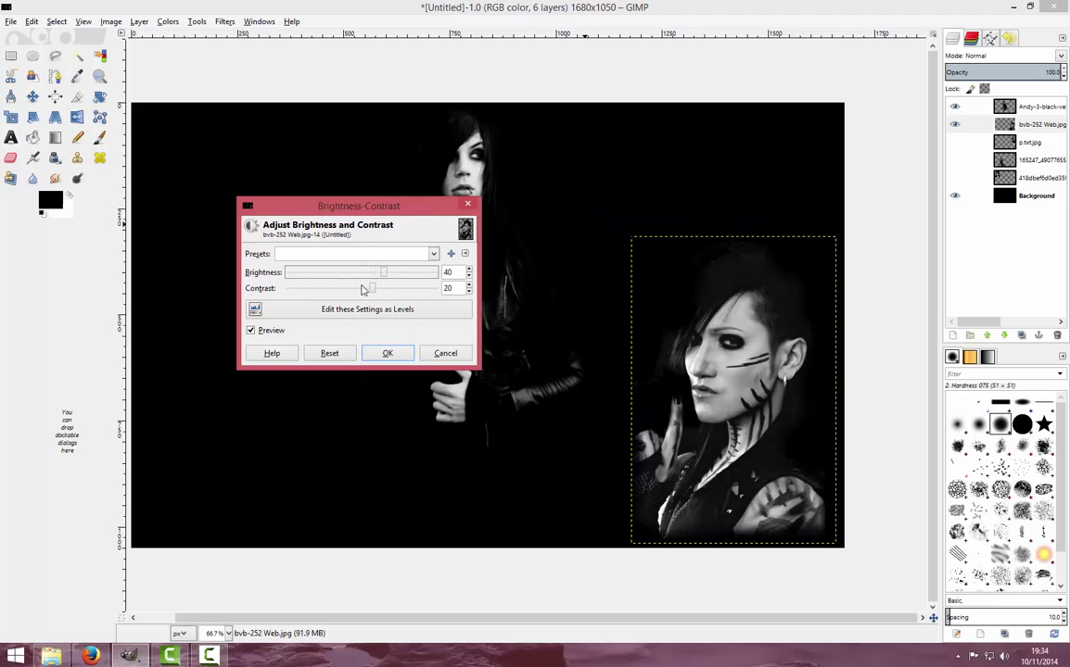
{"action": "left_click", "coordinate": [388, 352]}
- Show the p.txt.jpg striped-shirt layer and boost its brightness and contrast
{"action": "left_click", "coordinate": [167, 21]}
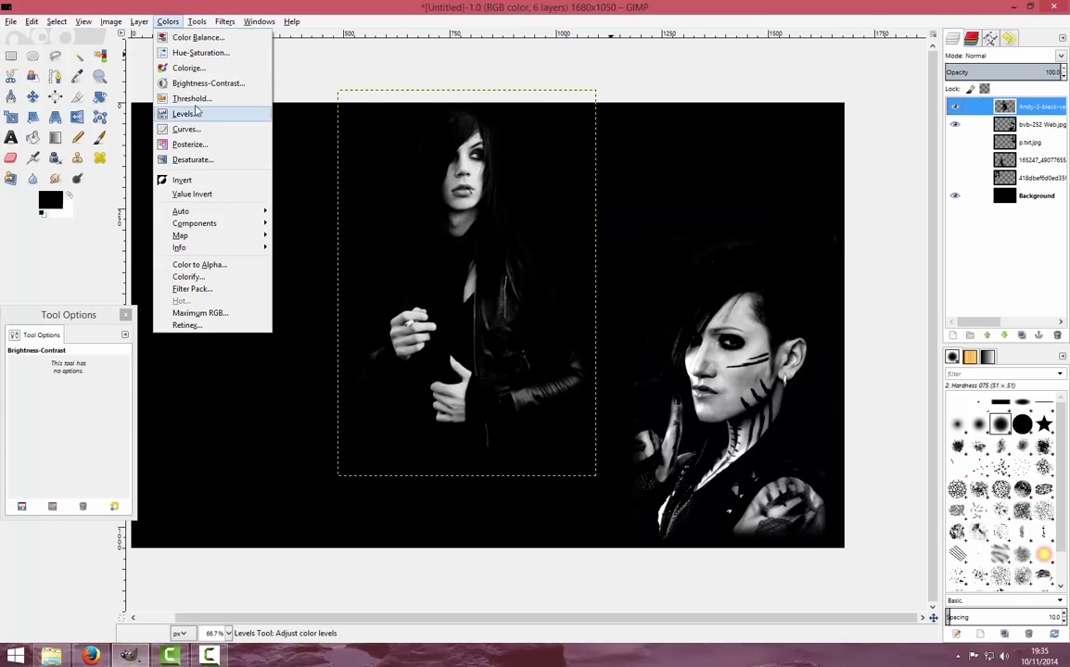
{"action": "left_click", "coordinate": [208, 80]}
{"action": "left_click", "coordinate": [384, 354]}
{"action": "left_click", "coordinate": [954, 142]}
{"action": "left_click", "coordinate": [1029, 142]}
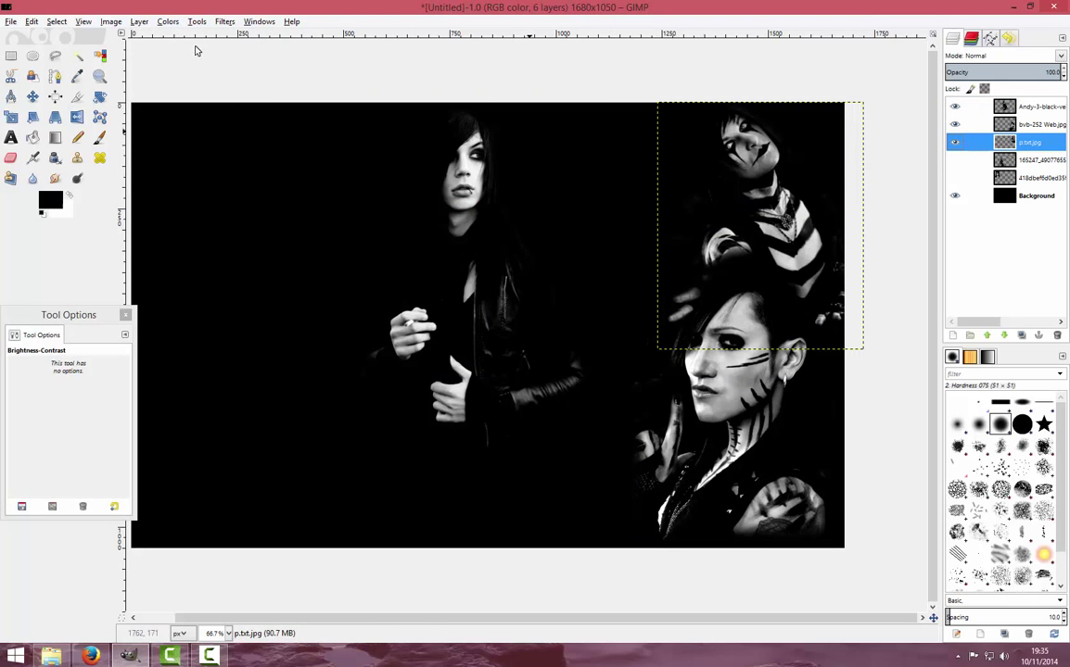
{"action": "left_click", "coordinate": [168, 22]}
{"action": "left_click", "coordinate": [209, 80]}
{"action": "left_click", "coordinate": [390, 353]}
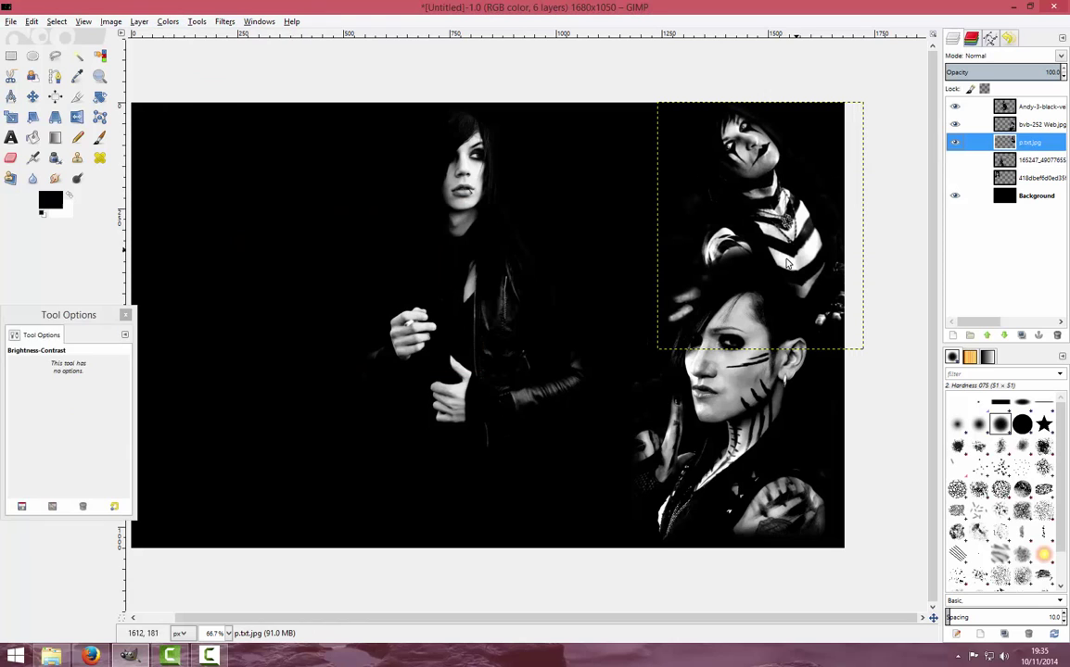
- Shift the bvb-252 portrait further right and down
{"action": "left_click", "coordinate": [10, 157]}
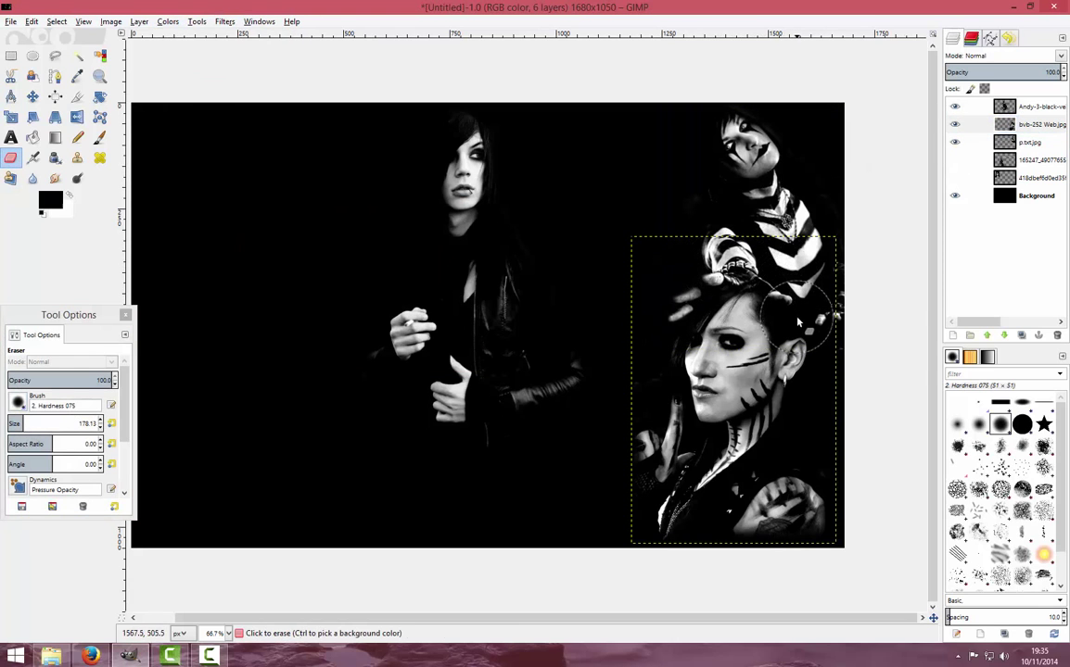
{"action": "left_click", "coordinate": [32, 96]}
{"action": "mouse_move", "coordinate": [704, 371]}
{"action": "left_mouse_down"}
{"action": "mouse_move", "coordinate": [604, 373]}
{"action": "mouse_move", "coordinate": [726, 408]}
{"action": "left_mouse_up"}
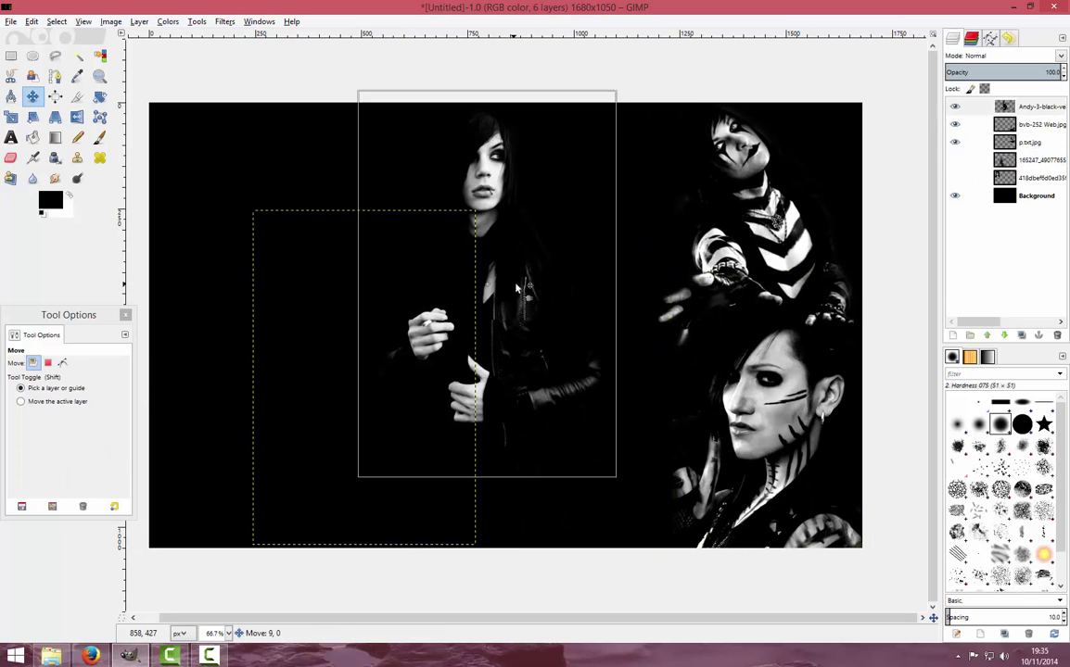
- Reposition the centre portrait and raise the drummer layer's contrast
{"action": "left_click_drag", "start_coordinate": [482, 278], "coordinate": [501, 264]}
{"action": "left_click_drag", "start_coordinate": [306, 213], "coordinate": [231, 213]}
{"action": "left_click", "coordinate": [167, 20]}
{"action": "left_click", "coordinate": [209, 102]}
{"action": "mouse_move", "coordinate": [362, 212]}
{"action": "left_mouse_down"}
{"action": "mouse_move", "coordinate": [477, 126]}
{"action": "mouse_move", "coordinate": [477, 163]}
{"action": "left_mouse_up"}
{"action": "left_click_drag", "start_coordinate": [478, 245], "coordinate": [521, 250]}
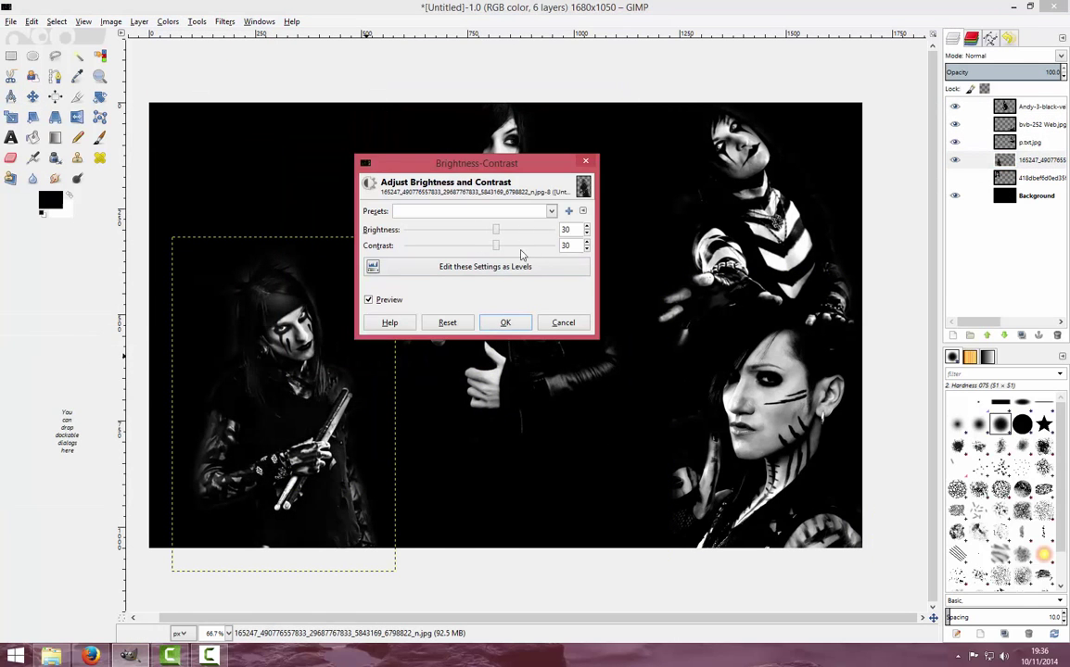
{"action": "left_click", "coordinate": [506, 323]}
- Reapply the last brightness-contrast adjustment repeatedly to brighten the bottom-right woman's photo
{"action": "left_click", "coordinate": [225, 20]}
{"action": "left_click", "coordinate": [246, 50]}
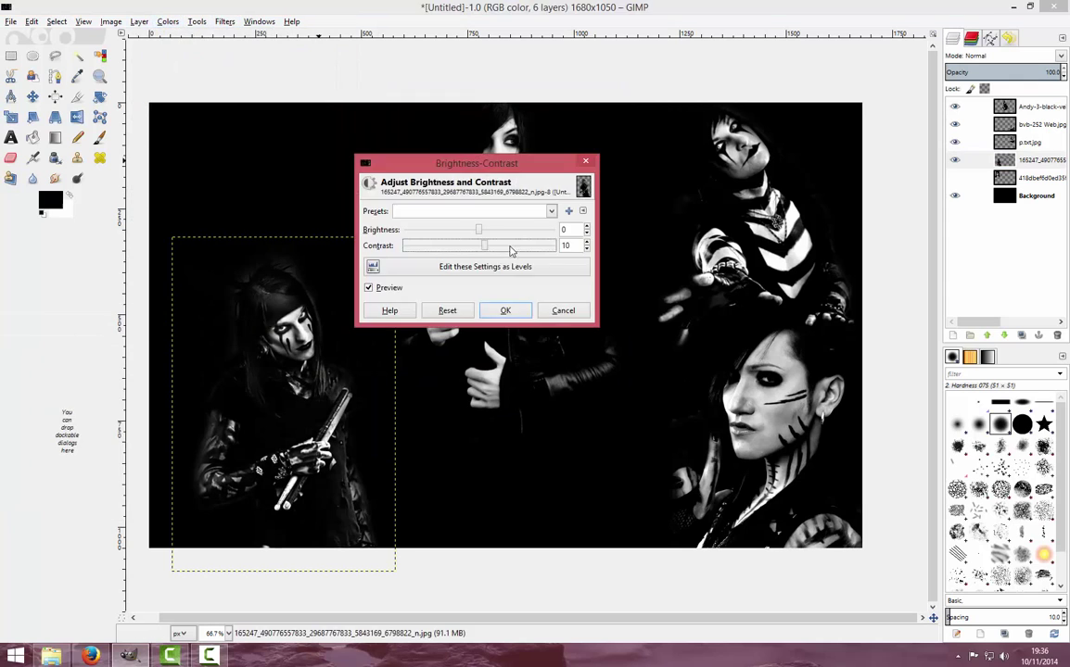
{"action": "key", "text": "Return"}
{"action": "key", "text": "shift+ctrl+f"}
{"action": "key", "text": "Return"}
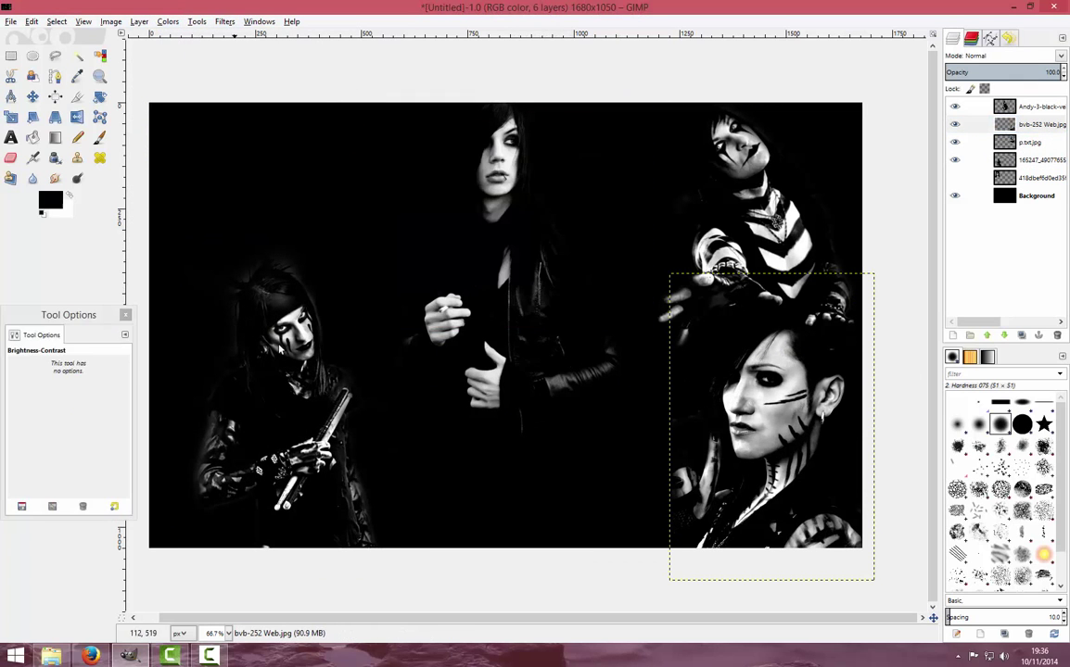
{"action": "key", "text": "shift+ctrl+f"}
{"action": "key", "text": "Return"}
- Rescale the drummer layer on the left
{"action": "left_click", "coordinate": [11, 118]}
{"action": "left_click", "coordinate": [1029, 160]}
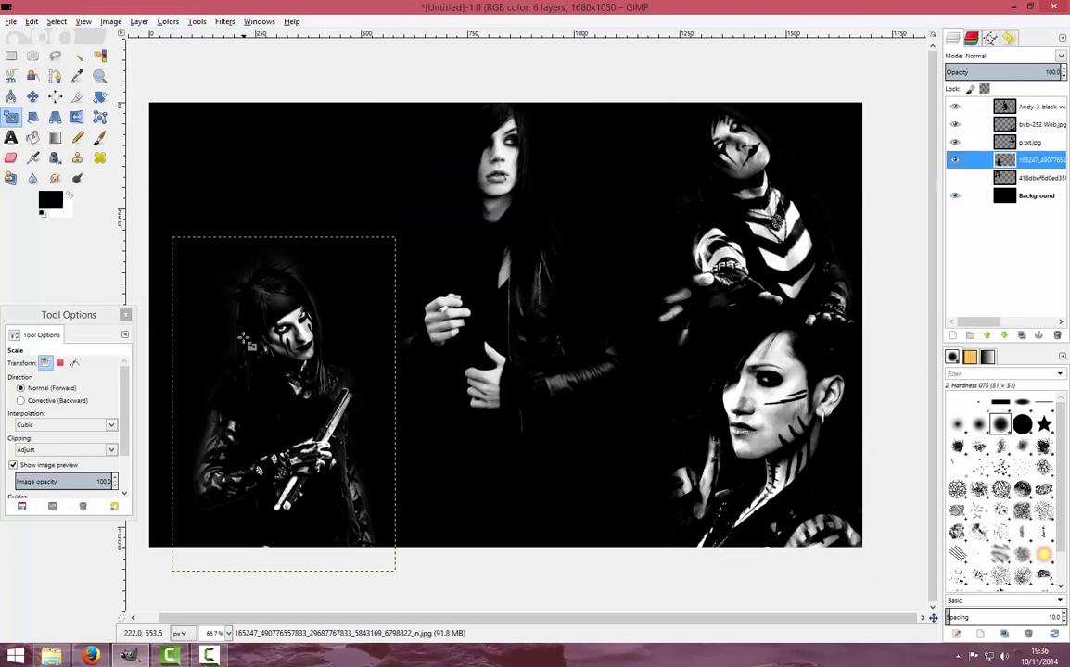
{"action": "left_click", "coordinate": [278, 371]}
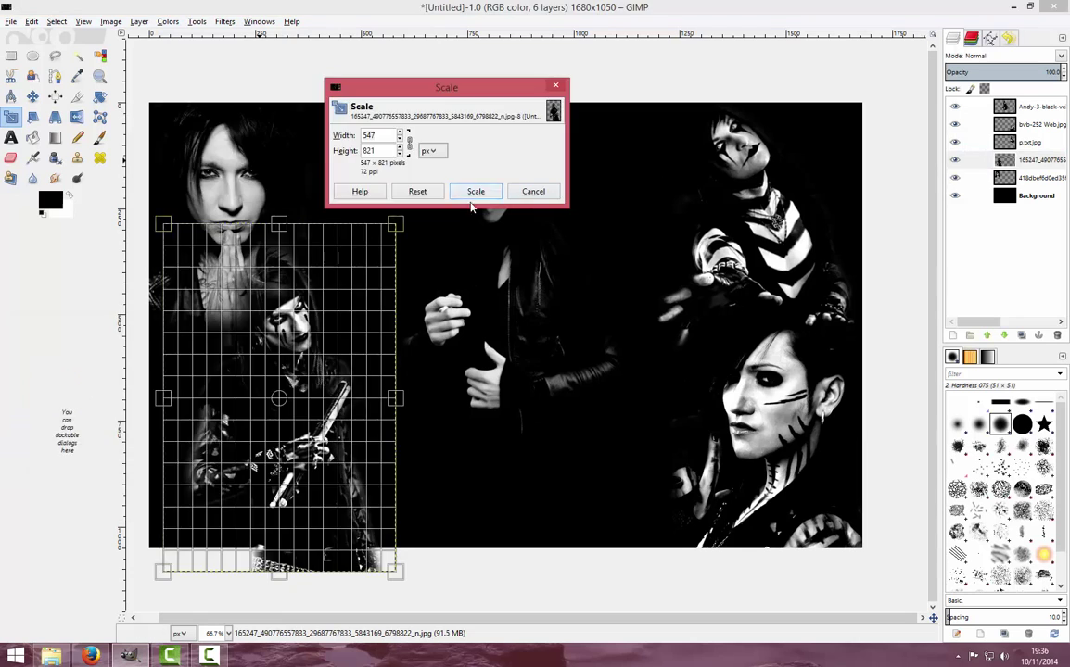
{"action": "left_click", "coordinate": [538, 188]}
- Adjust the top-left portrait's brightness and contrast
{"action": "left_click", "coordinate": [1003, 177]}
{"action": "left_click", "coordinate": [139, 20]}
{"action": "left_click", "coordinate": [246, 50]}
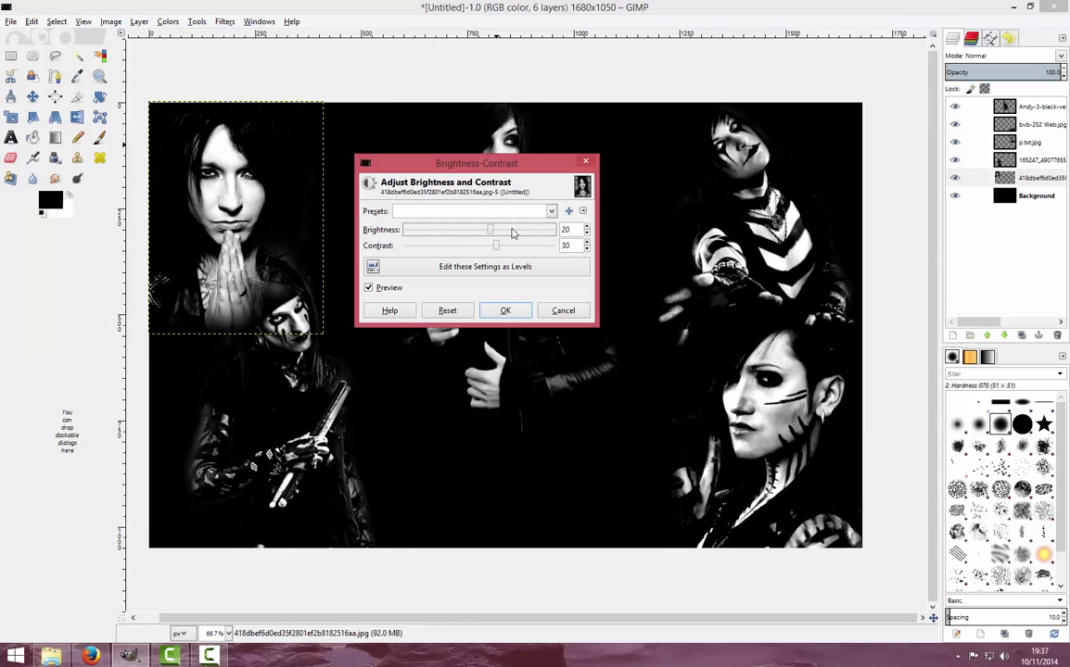
{"action": "left_click_drag", "start_coordinate": [479, 231], "coordinate": [465, 232]}
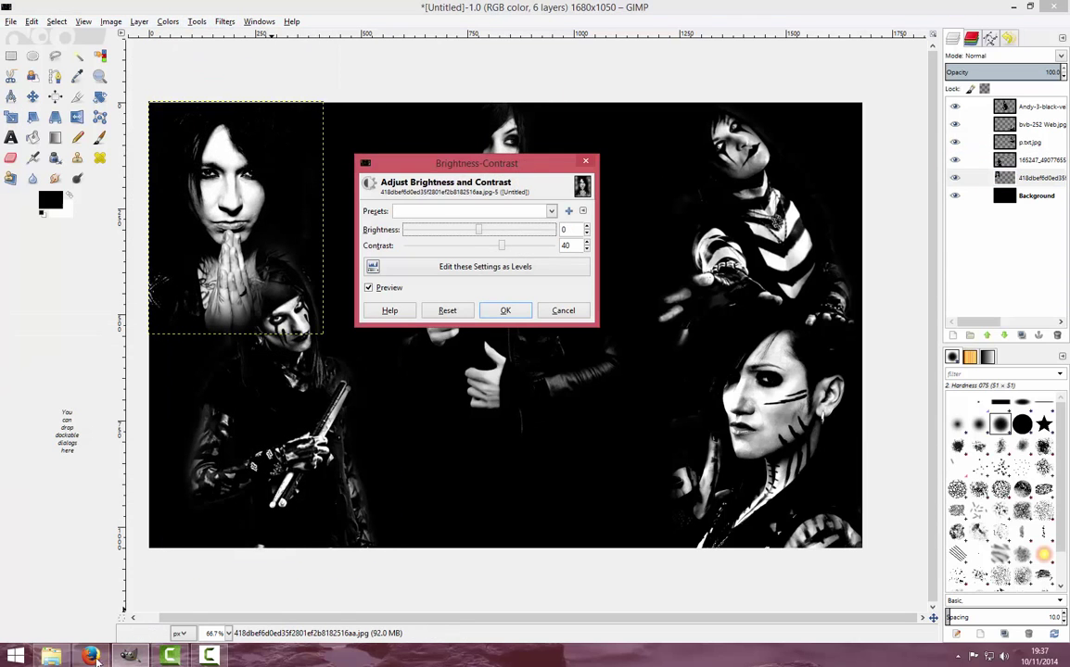
{"action": "left_click", "coordinate": [505, 310]}
- Browse the BVB folder, previewing photos including the tumblr image in the viewer
{"action": "left_click", "coordinate": [51, 657]}
{"action": "double_click", "coordinate": [401, 408]}
{"action": "scroll", "coordinate": [557, 390], "scroll_direction": "down", "scroll_amount": 2}
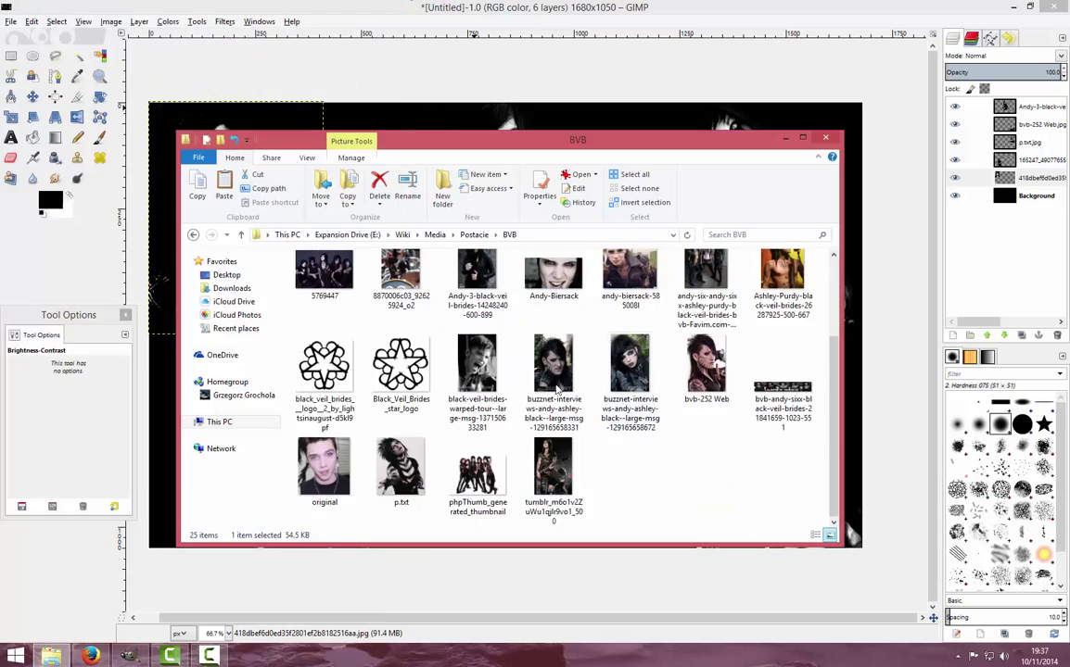
{"action": "double_click", "coordinate": [554, 465]}
{"action": "left_click", "coordinate": [830, 399]}
{"action": "scroll", "coordinate": [633, 411], "scroll_direction": "up", "scroll_amount": 2}
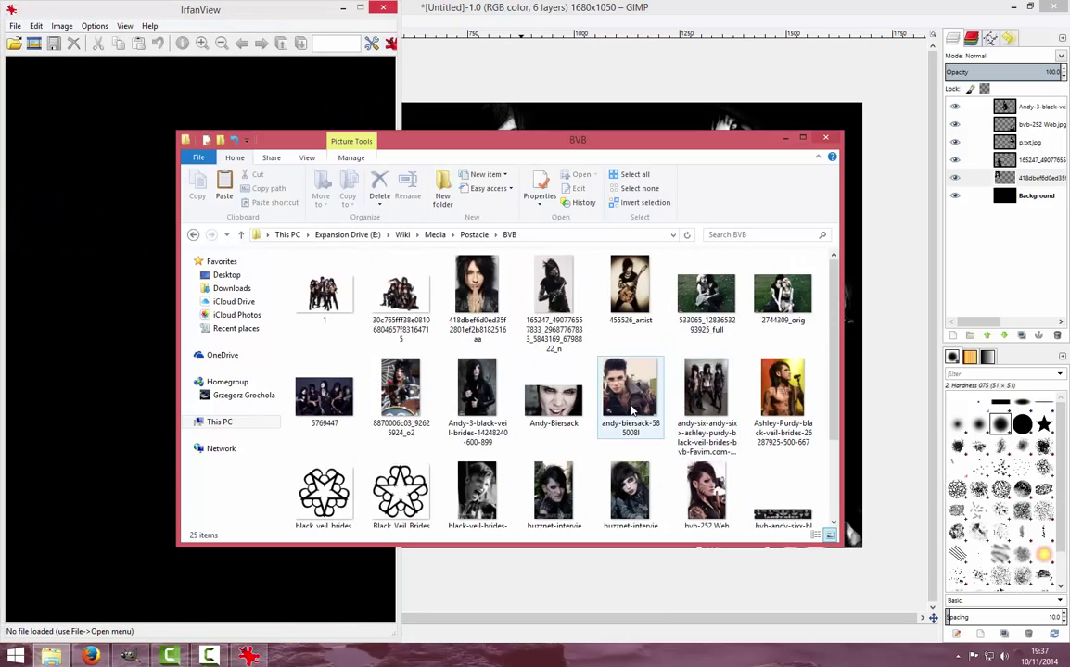
{"action": "scroll", "coordinate": [521, 369], "scroll_direction": "down", "scroll_amount": 2}
- Search Google Images in Firefox for 'jake pitts hd'
{"action": "left_click", "coordinate": [90, 657]}
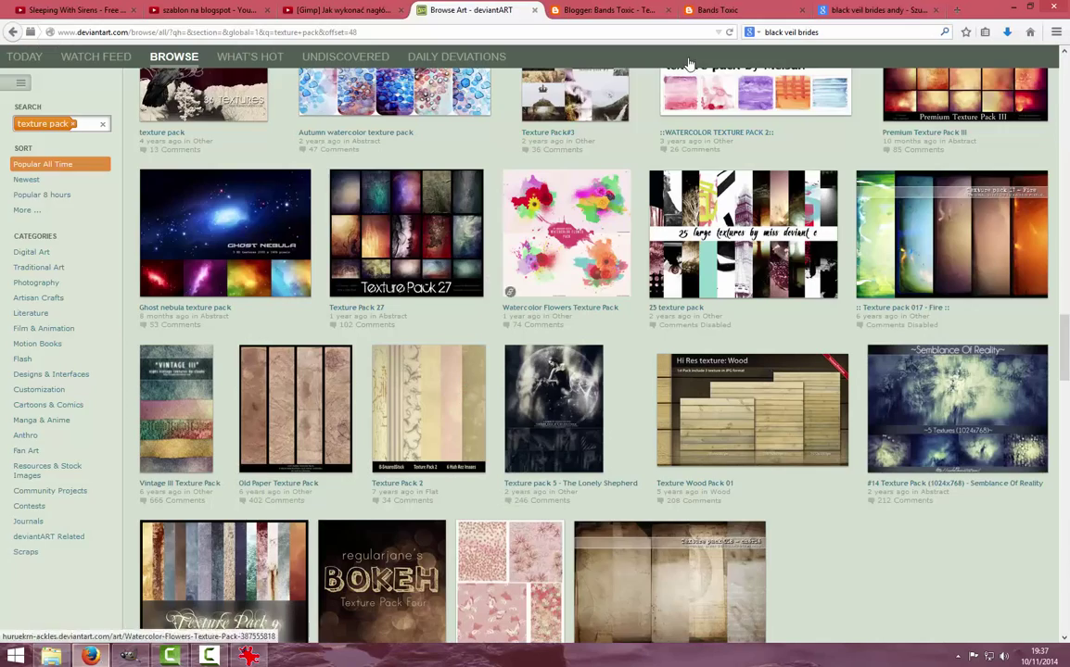
{"action": "left_click", "coordinate": [871, 10]}
{"action": "left_click", "coordinate": [165, 65]}
{"action": "type", "text": "jake pitts hd"}
{"action": "key", "text": "Return"}
- Pick a Jake Pitts photo from the results and save it into the BVB folder
{"action": "left_click", "coordinate": [53, 226]}
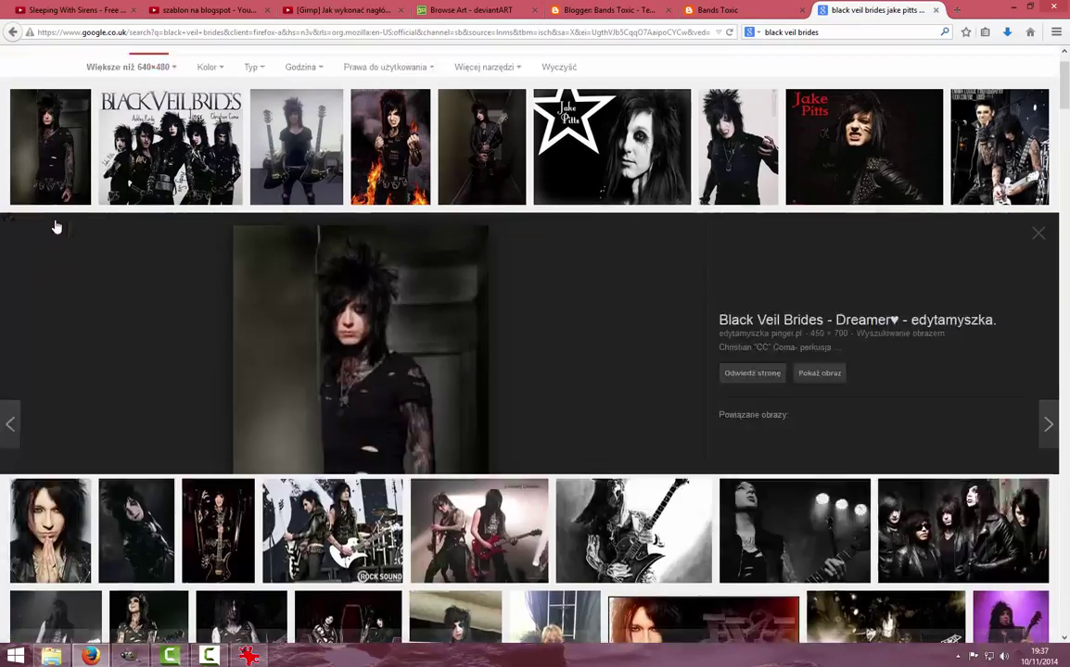
{"action": "left_click", "coordinate": [862, 406]}
{"action": "scroll", "coordinate": [640, 459], "scroll_direction": "down", "scroll_amount": 2}
{"action": "scroll", "coordinate": [639, 460], "scroll_direction": "up", "scroll_amount": 2}
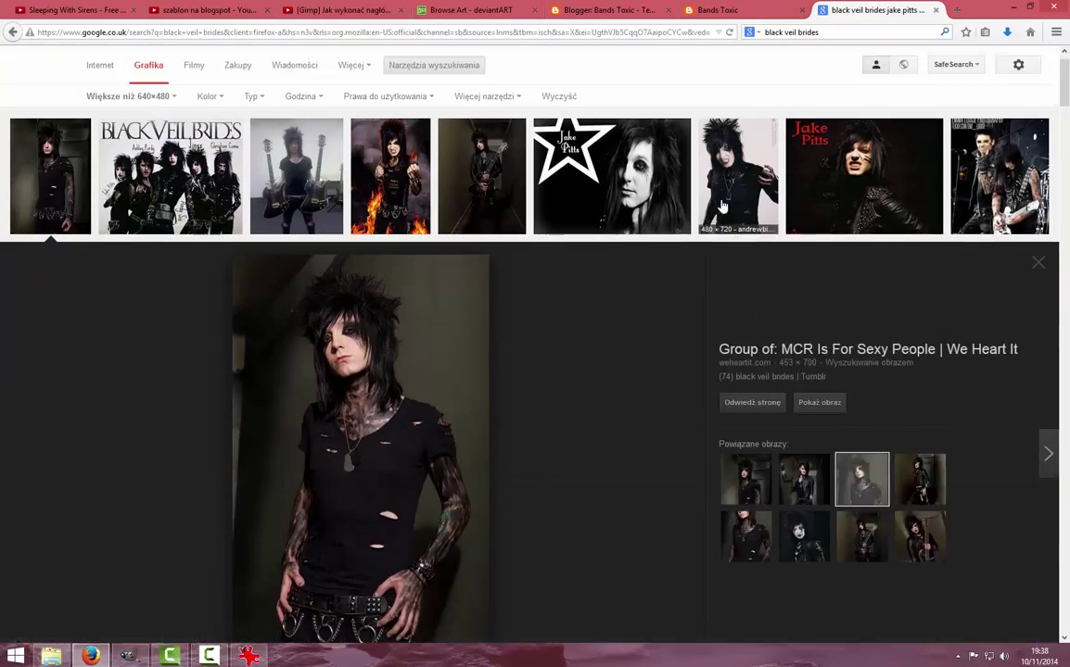
{"action": "left_click", "coordinate": [746, 236]}
{"action": "right_click", "coordinate": [435, 335]}
{"action": "key", "text": "v"}
{"action": "key", "text": "Return"}
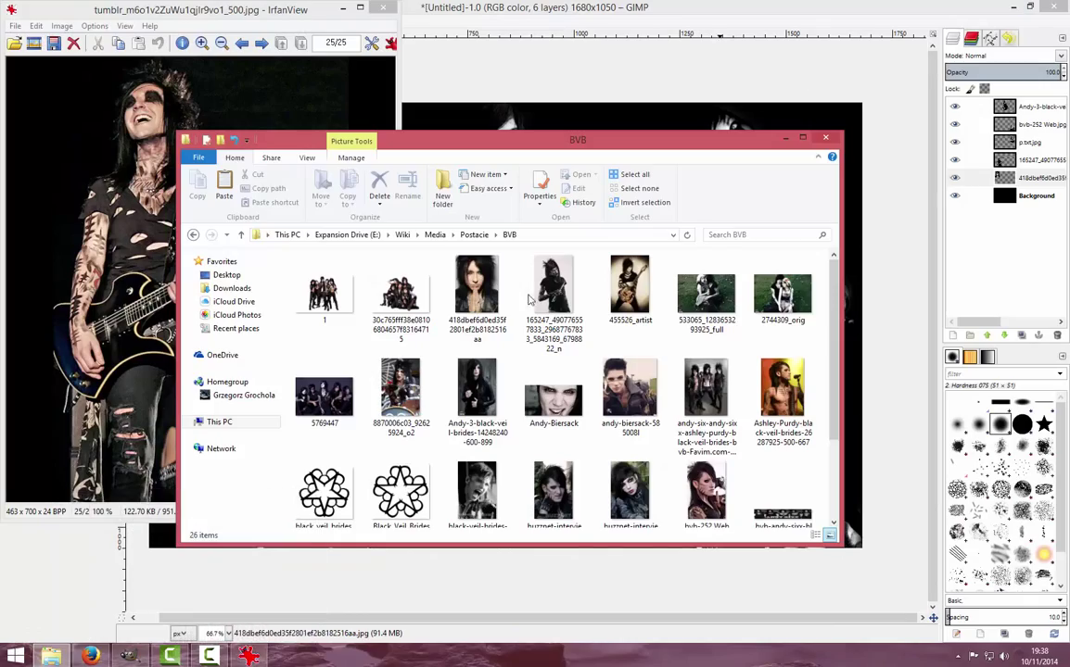
- Drag the saved Jake Pitts 2 photo from the BVB folder into GIMP as a layer
{"action": "key", "text": "Escape"}
{"action": "left_click_drag", "start_coordinate": [404, 139], "coordinate": [440, 203]}
{"action": "scroll", "coordinate": [557, 417], "scroll_direction": "down", "scroll_amount": 2}
{"action": "left_click", "coordinate": [357, 533]}
{"action": "left_click_drag", "start_coordinate": [358, 533], "coordinate": [500, 135]}
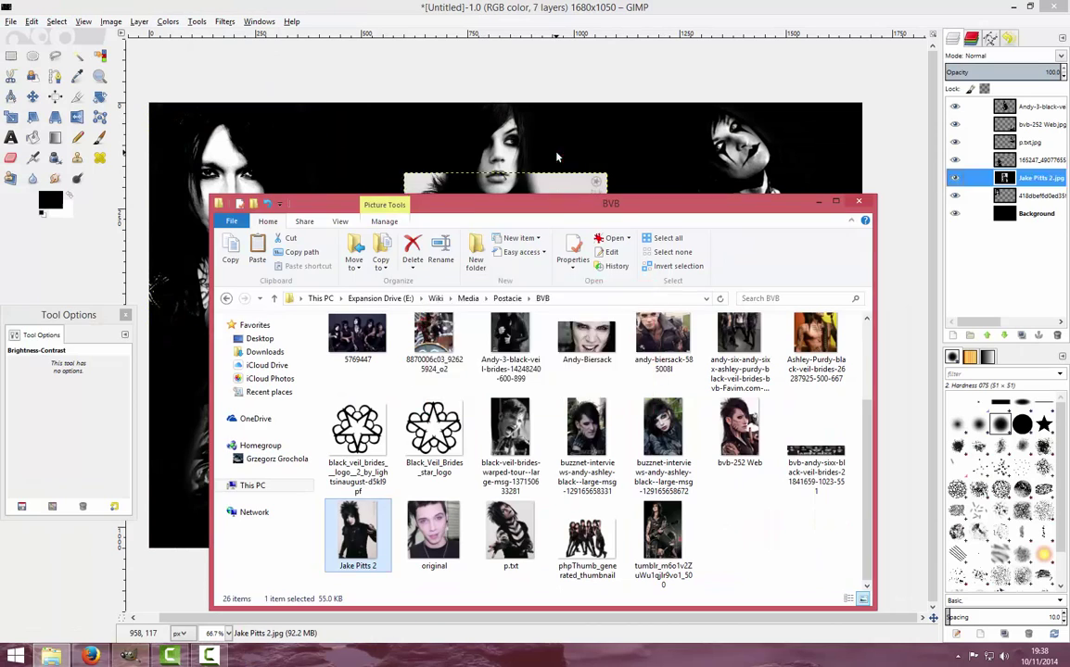
{"action": "left_click", "coordinate": [647, 71]}
- Delete the old 418dbef layer and move Jake Pitts 2 to the canvas top-left
{"action": "key", "text": "Delete"}
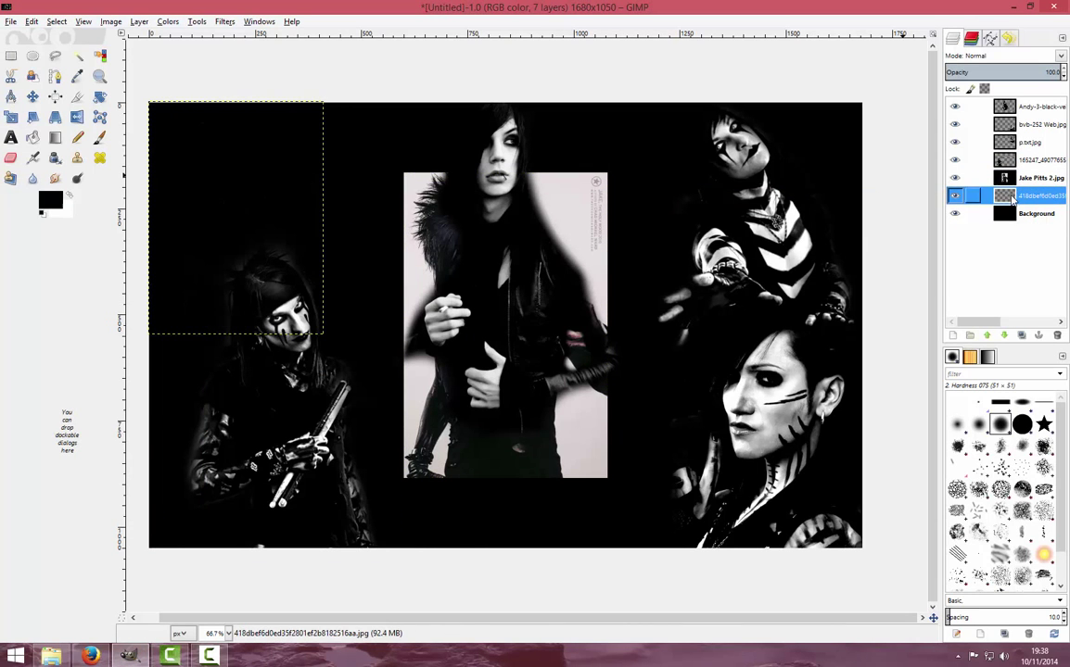
{"action": "left_click_drag", "start_coordinate": [408, 185], "coordinate": [183, 137]}
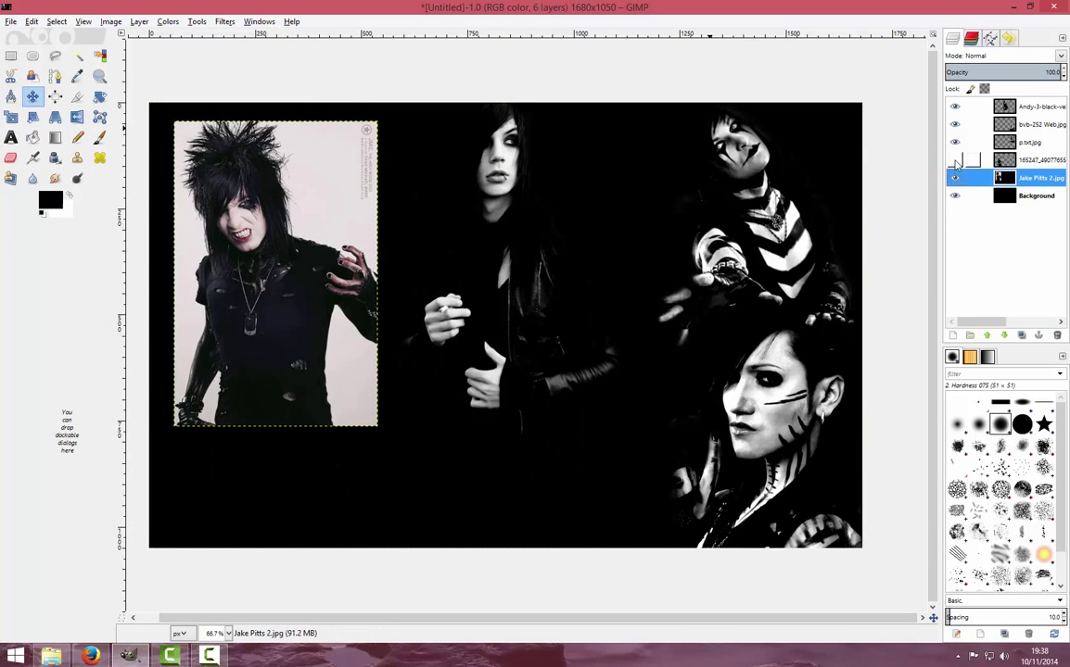
{"action": "key", "text": "1"}
{"action": "key", "text": "shift+e"}
- Add an alpha channel to the Jake Pitts 2 layer and brighten it
{"action": "right_click", "coordinate": [996, 178]}
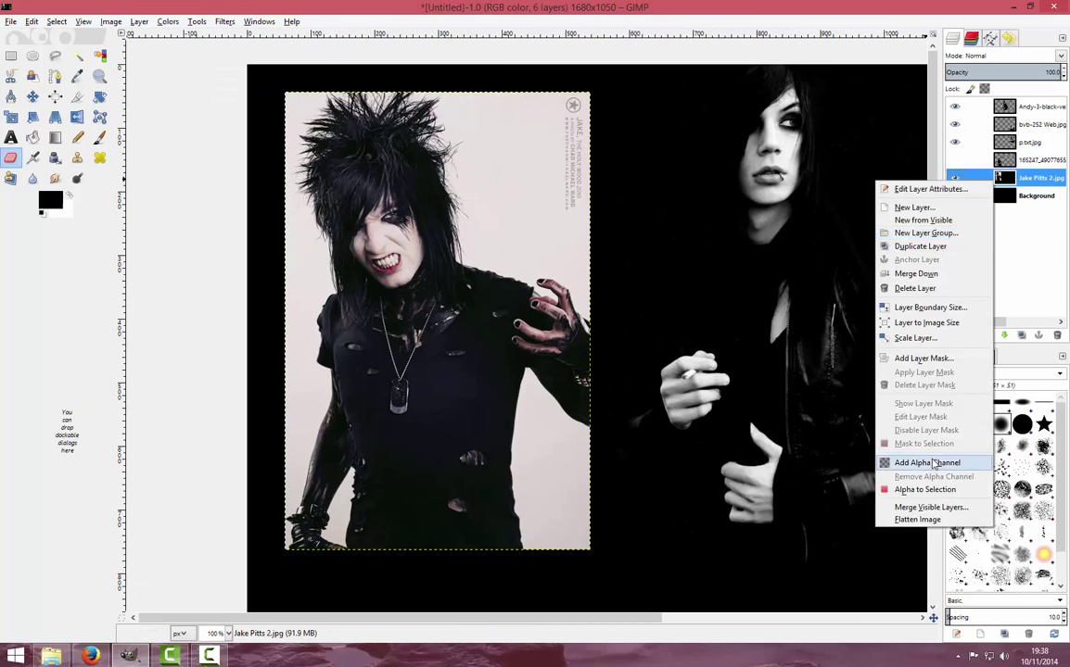
{"action": "left_click", "coordinate": [168, 21]}
{"action": "left_click", "coordinate": [243, 82]}
{"action": "left_click", "coordinate": [815, 336]}
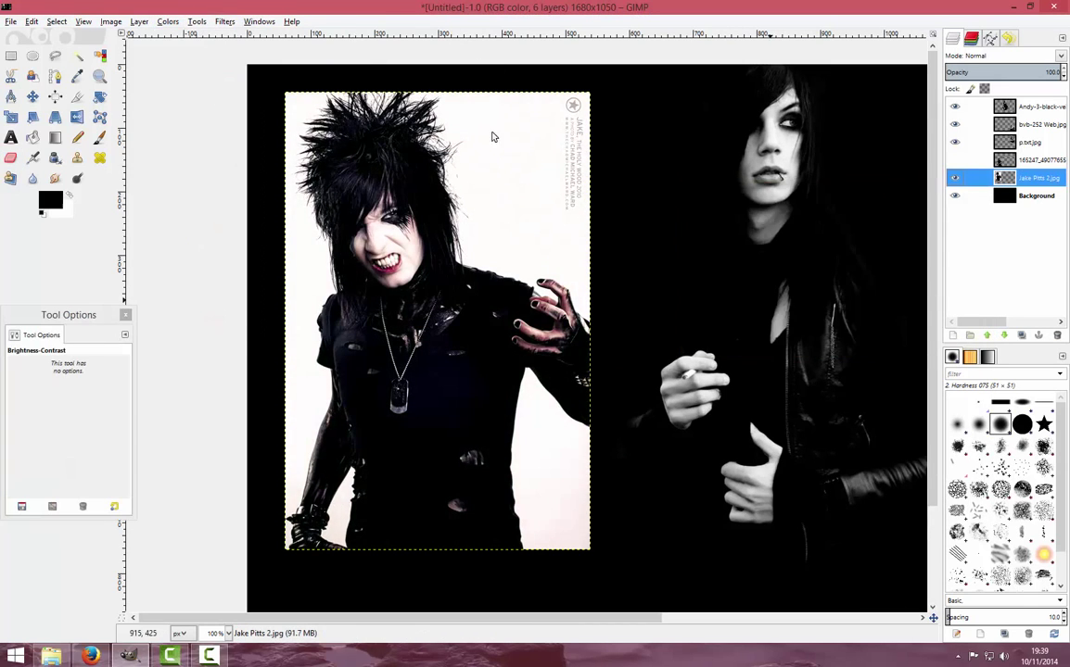
- Zoom in and apply a stronger brightness-contrast boost to Jake Pitts 2
{"action": "scroll", "coordinate": [431, 158], "scroll_direction": "right", "scroll_amount": 5}
{"action": "key", "text": "plus"}
{"action": "left_click", "coordinate": [168, 20]}
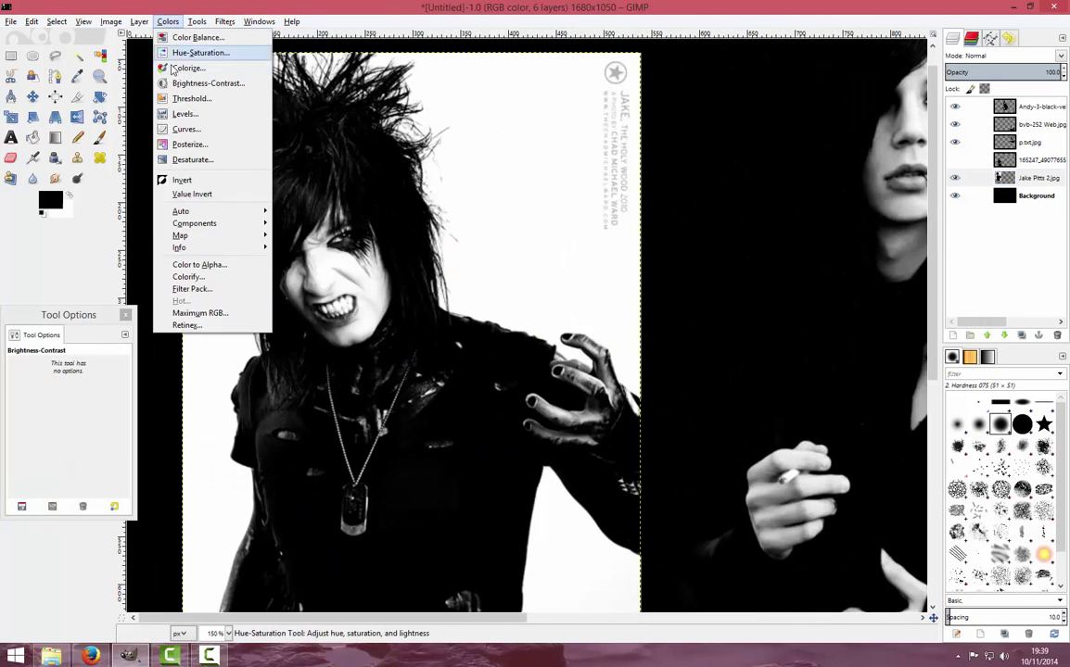
{"action": "left_click", "coordinate": [209, 83]}
{"action": "left_click", "coordinate": [826, 337]}
{"action": "key", "text": "minus"}
{"action": "scroll", "coordinate": [500, 278], "scroll_direction": "left", "scroll_amount": 2}
- Erase the white backdrop above and beside Jake Pitts's head
{"action": "mouse_move", "coordinate": [602, 250]}
{"action": "left_mouse_down"}
{"action": "mouse_move", "coordinate": [528, 122]}
{"action": "mouse_move", "coordinate": [423, 159]}
{"action": "left_mouse_up"}
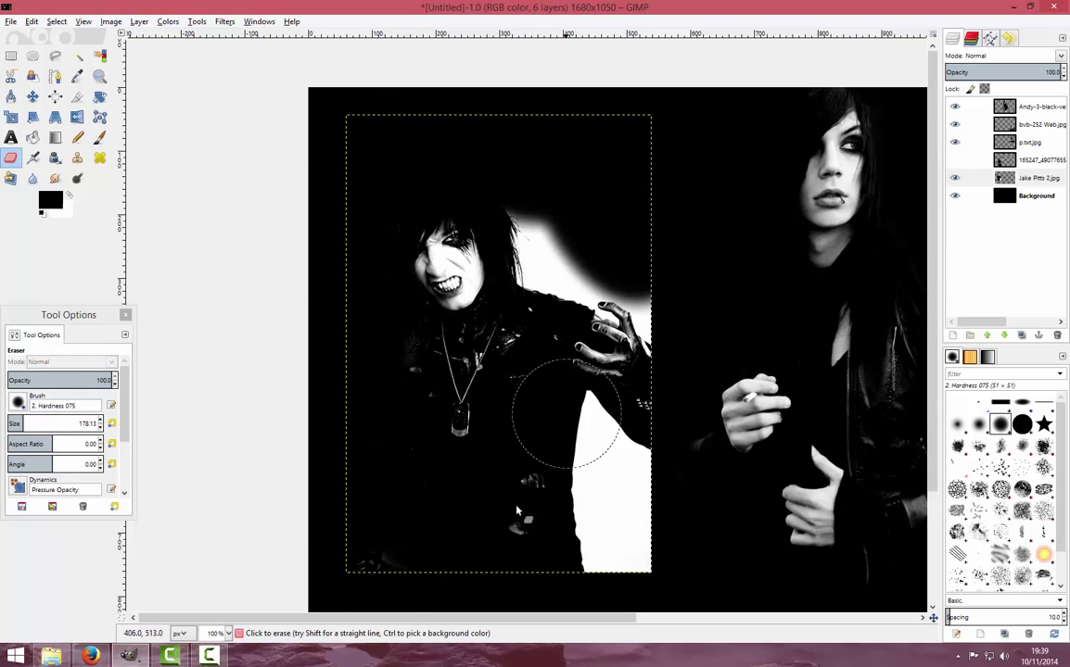
{"action": "scroll", "coordinate": [565, 426], "scroll_direction": "right", "scroll_amount": 2}
{"action": "left_click_drag", "start_coordinate": [537, 306], "coordinate": [508, 275]}
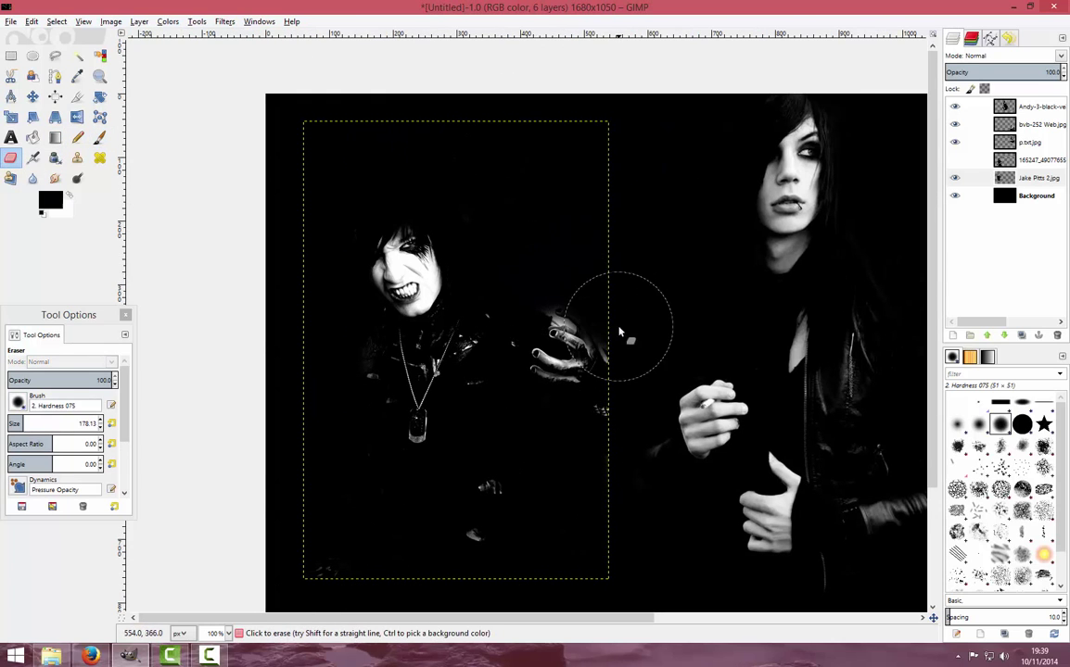
- Erase the white glow around Jake Pitts's hand at 400% zoom, then zoom back out
{"action": "key", "text": "3"}
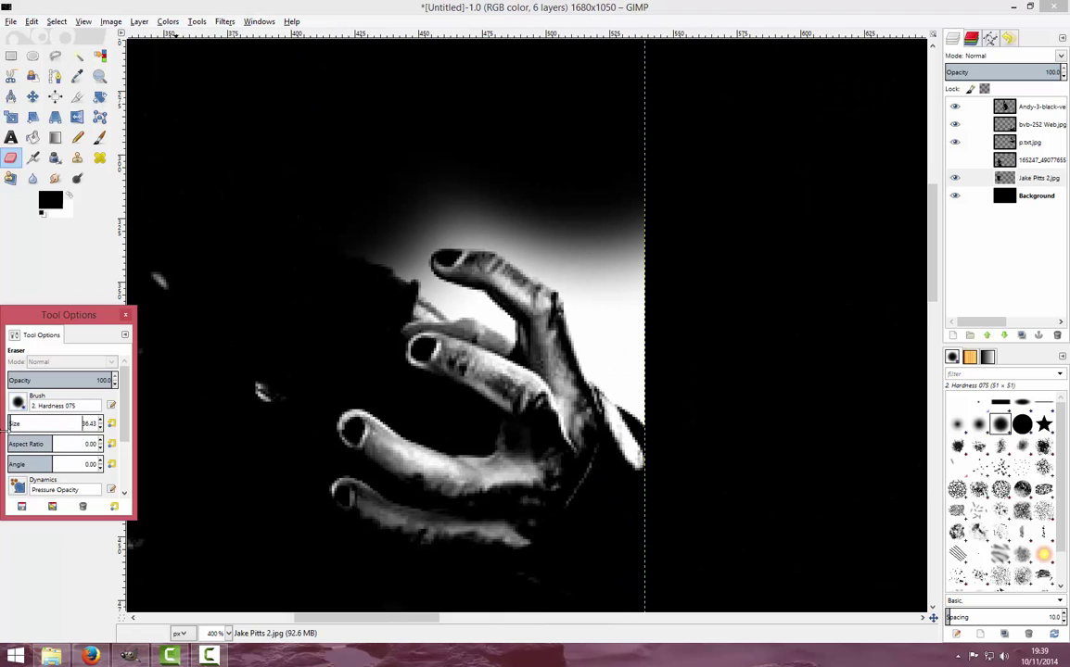
{"action": "left_click_drag", "start_coordinate": [632, 315], "coordinate": [561, 227]}
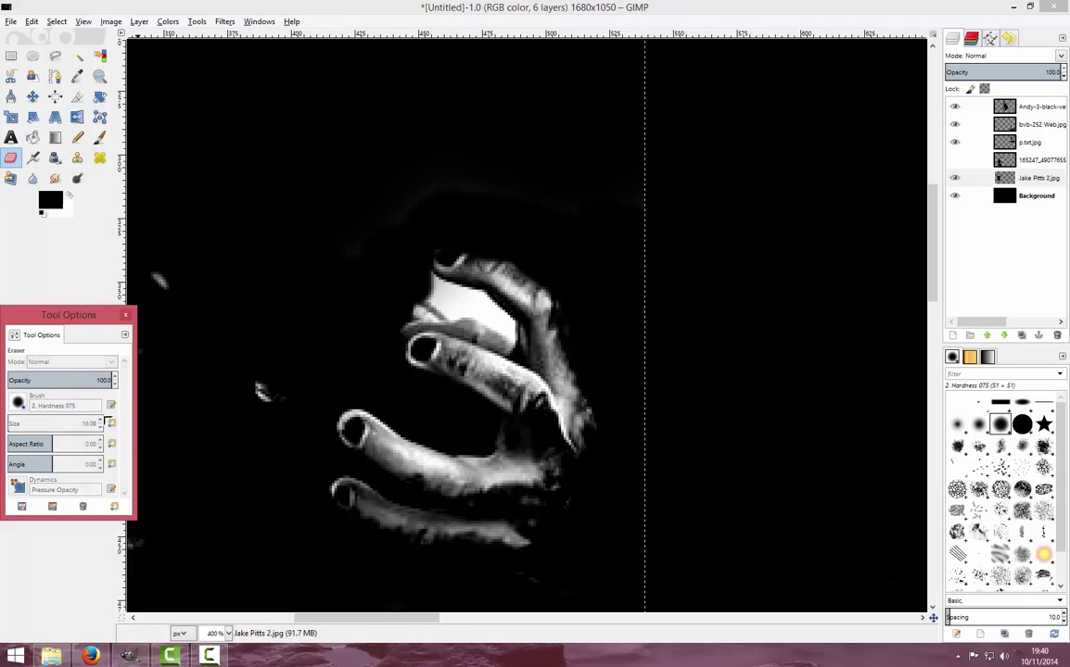
{"action": "left_click_drag", "start_coordinate": [68, 316], "coordinate": [65, 337]}
{"action": "scroll", "coordinate": [55, 444], "scroll_direction": "up", "scroll_amount": 6}
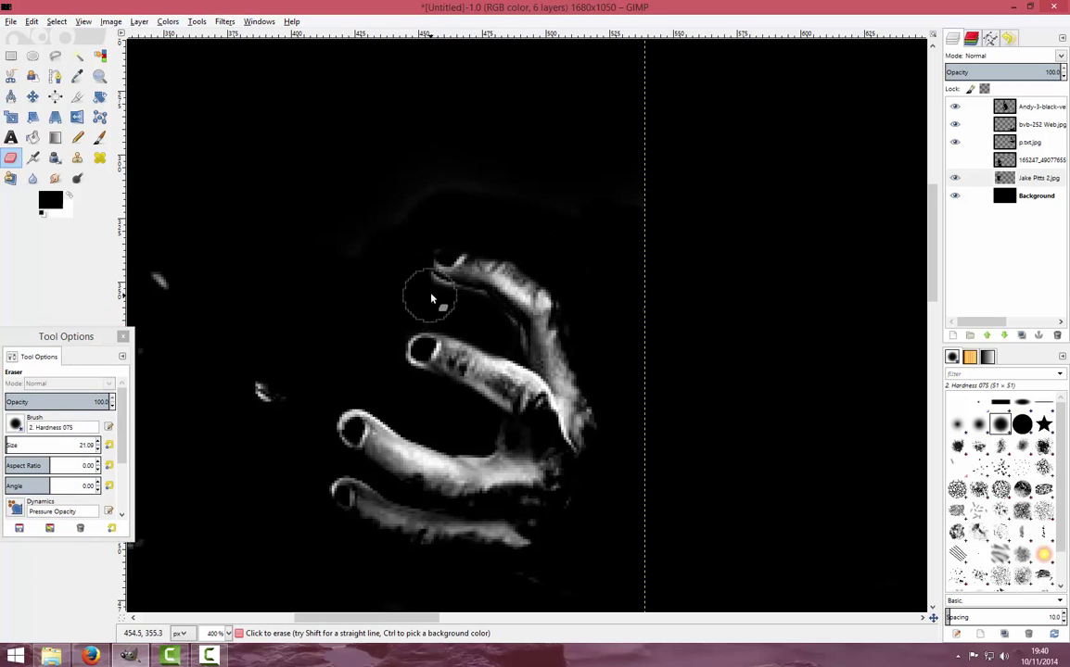
{"action": "key", "text": "1"}
{"action": "key", "text": "minus"}
{"action": "key", "text": "minus"}
- Start scaling the Jake Pitts layer
{"action": "key", "text": "plus"}
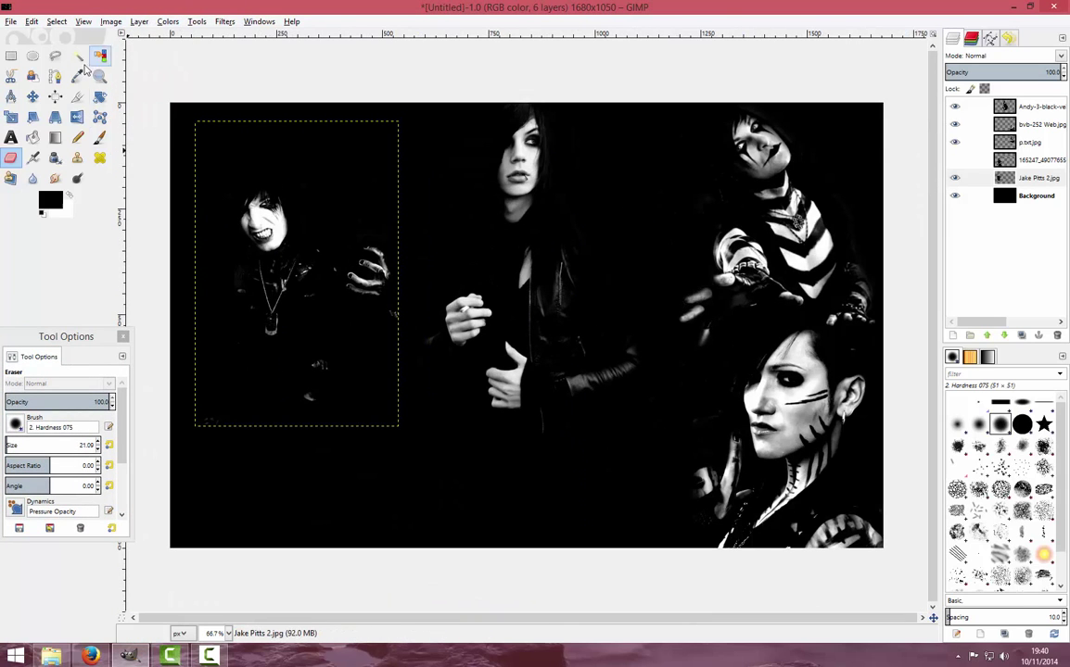
{"action": "key", "text": "shift+s"}
{"action": "left_click", "coordinate": [209, 116]}
- Apply Jake Pitts's new size, move him up, and unhide and reposition the drummer layer
{"action": "key", "text": "Return"}
{"action": "left_click", "coordinate": [76, 118]}
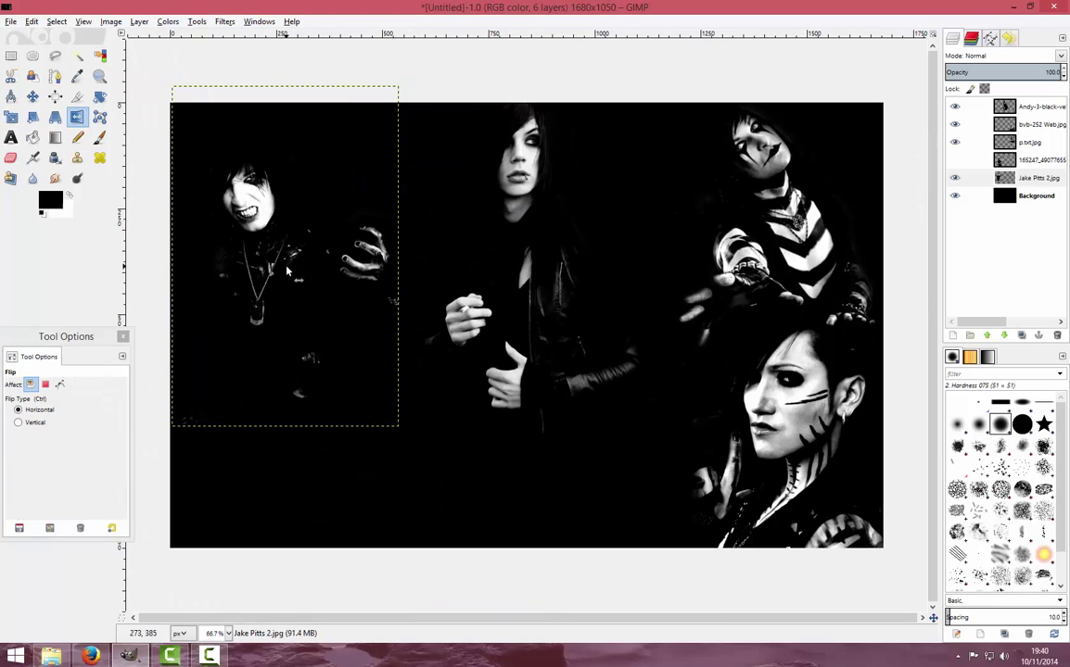
{"action": "left_click", "coordinate": [33, 97]}
{"action": "left_click_drag", "start_coordinate": [268, 279], "coordinate": [255, 241]}
{"action": "left_click", "coordinate": [955, 160]}
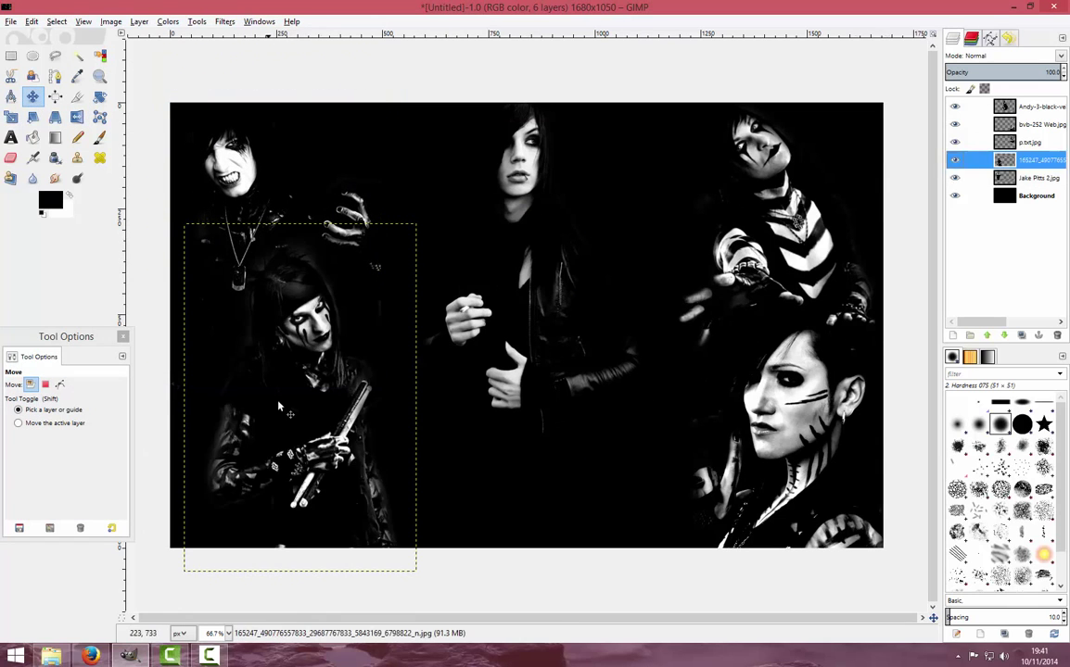
{"action": "mouse_move", "coordinate": [317, 384]}
{"action": "left_mouse_down"}
{"action": "mouse_move", "coordinate": [290, 400]}
{"action": "mouse_move", "coordinate": [348, 410]}
{"action": "left_mouse_up"}
- Flip the Jake Pitts layer horizontally back to its original orientation
{"action": "left_click", "coordinate": [1036, 178]}
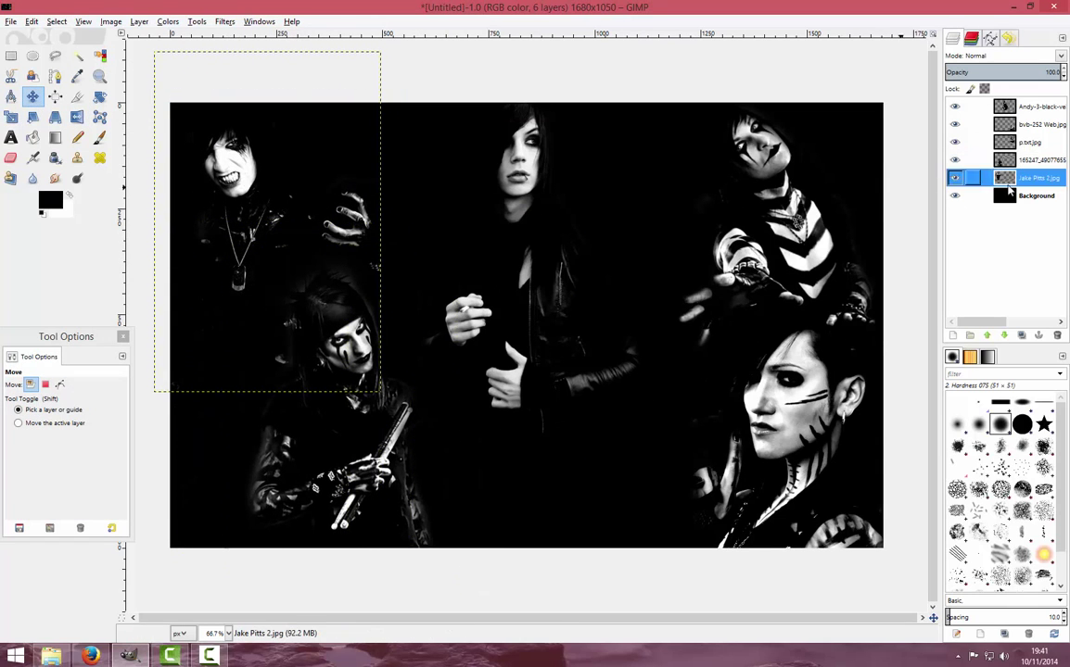
{"action": "left_click", "coordinate": [76, 117]}
{"action": "left_click", "coordinate": [255, 175]}
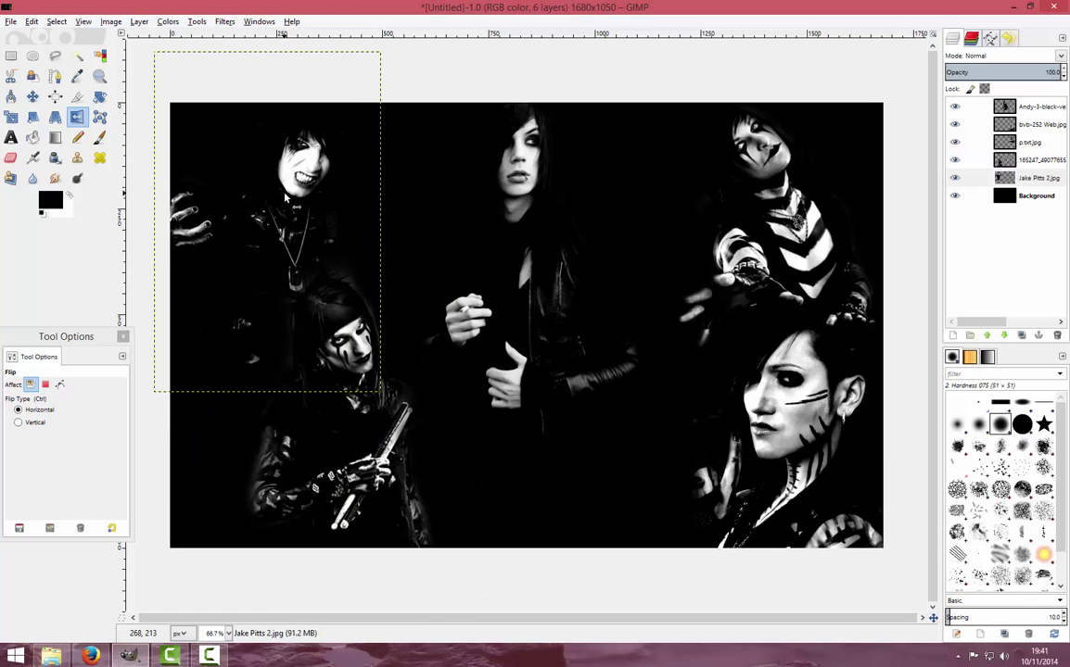
{"action": "left_click", "coordinate": [285, 198]}
- Shrink the bvb-252 portrait at lower right
{"action": "key", "text": "shift+s"}
{"action": "left_click_drag", "start_coordinate": [691, 274], "coordinate": [709, 303]}
{"action": "left_click", "coordinate": [510, 197]}
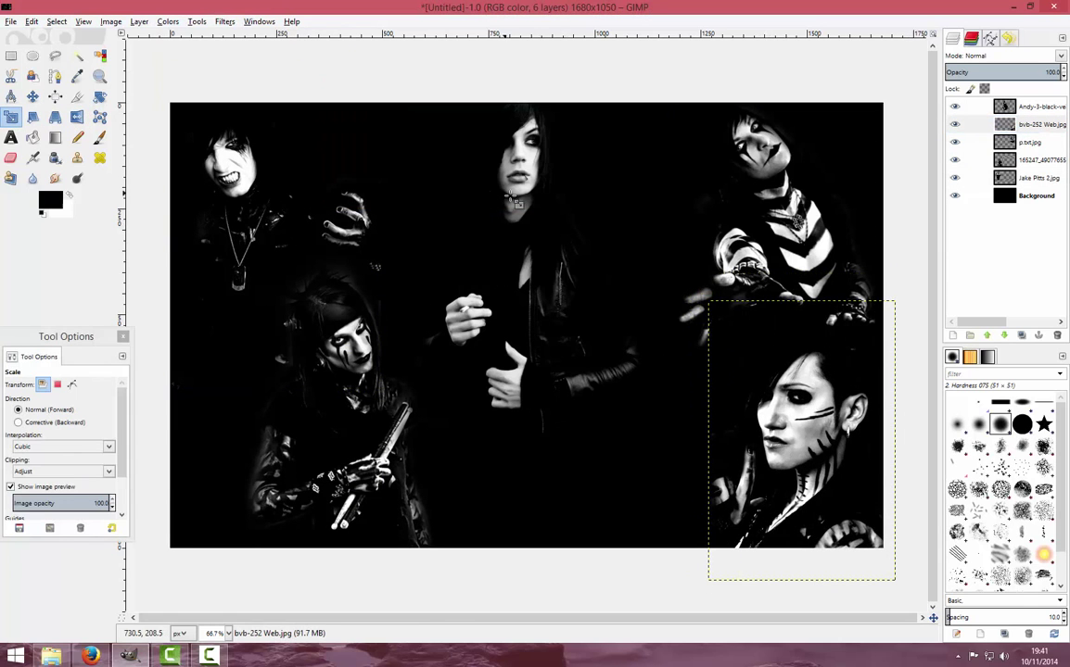
- Move the drumstick figure to the left-centre and erase its hard edges
{"action": "left_click", "coordinate": [1035, 159]}
{"action": "key", "text": "m"}
{"action": "left_click_drag", "start_coordinate": [250, 202], "coordinate": [292, 392]}
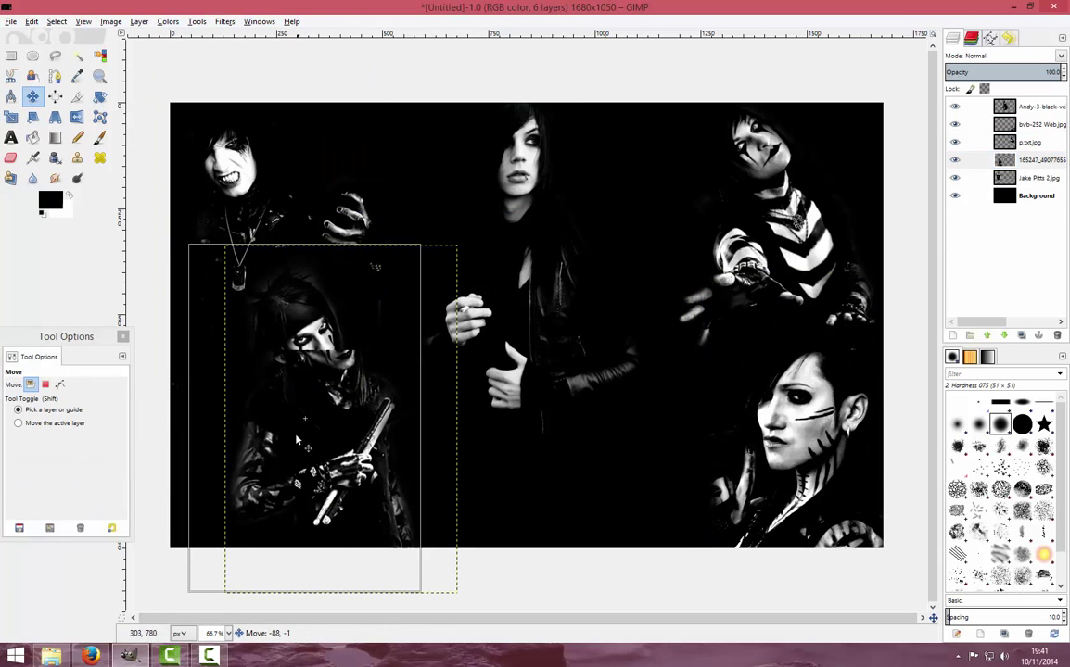
{"action": "key", "text": "shift+e"}
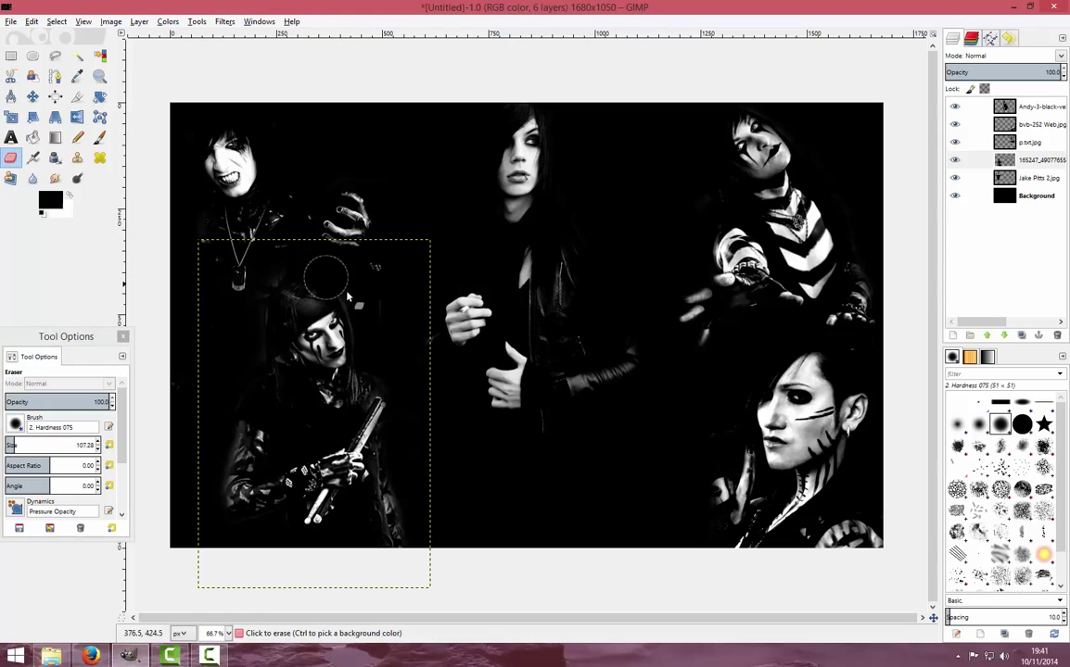
{"action": "mouse_move", "coordinate": [396, 360]}
{"action": "left_mouse_down"}
{"action": "mouse_move", "coordinate": [374, 239]}
{"action": "mouse_move", "coordinate": [366, 328]}
{"action": "left_mouse_up"}
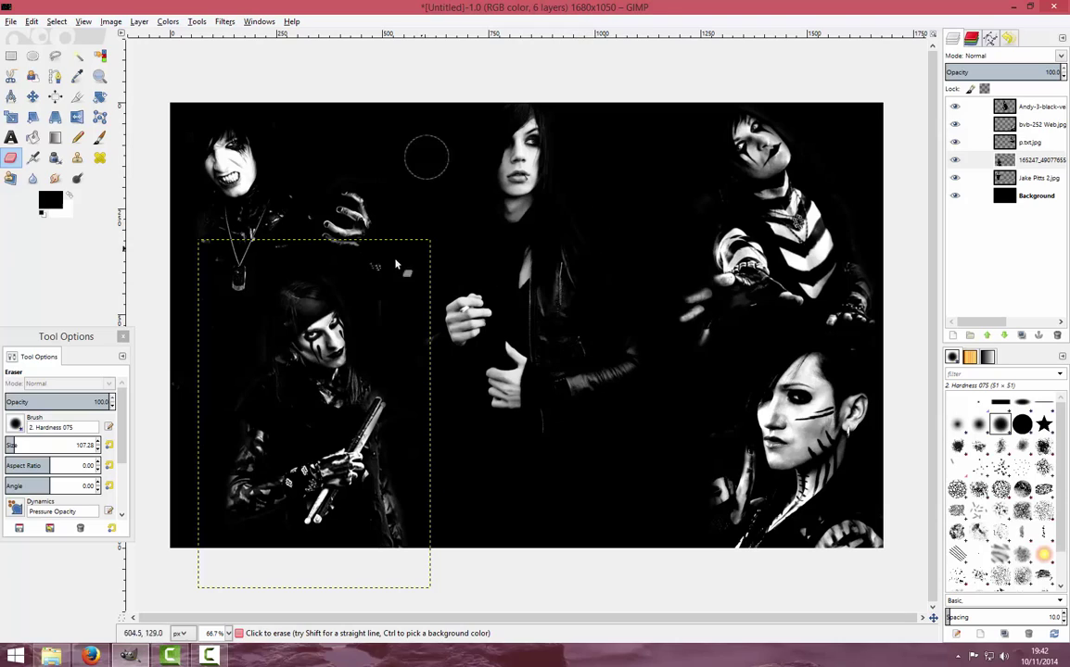
- Add Black_Veil_Brides_star_logo.png as a layer, shrink it, and move it up-left
{"action": "left_click", "coordinate": [55, 657]}
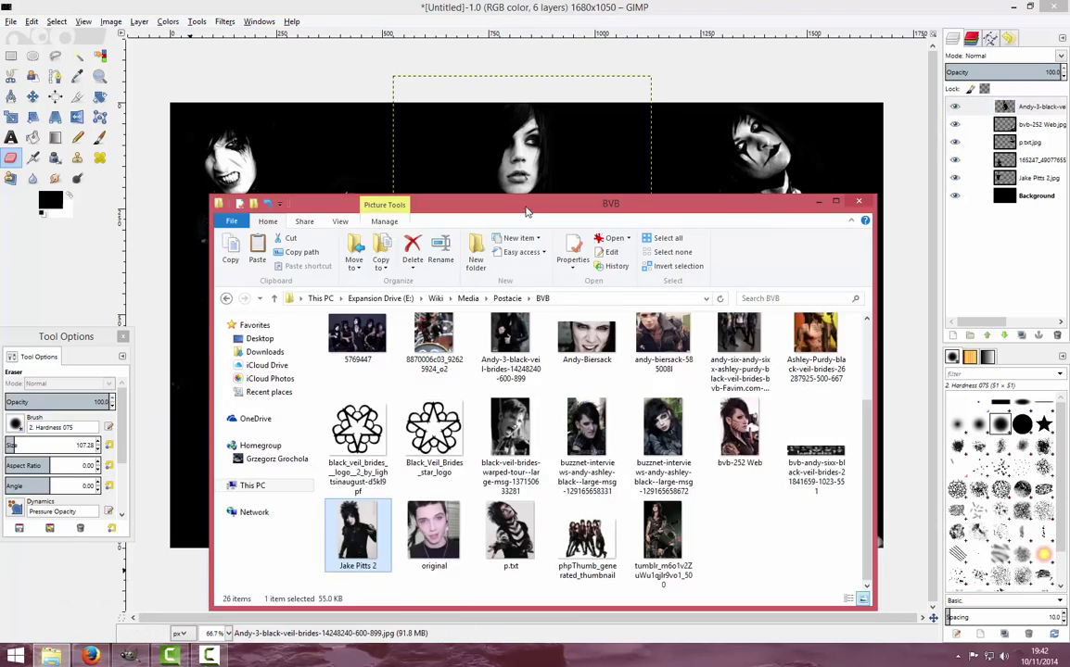
{"action": "left_click_drag", "start_coordinate": [432, 429], "coordinate": [519, 139]}
{"action": "left_click", "coordinate": [370, 212]}
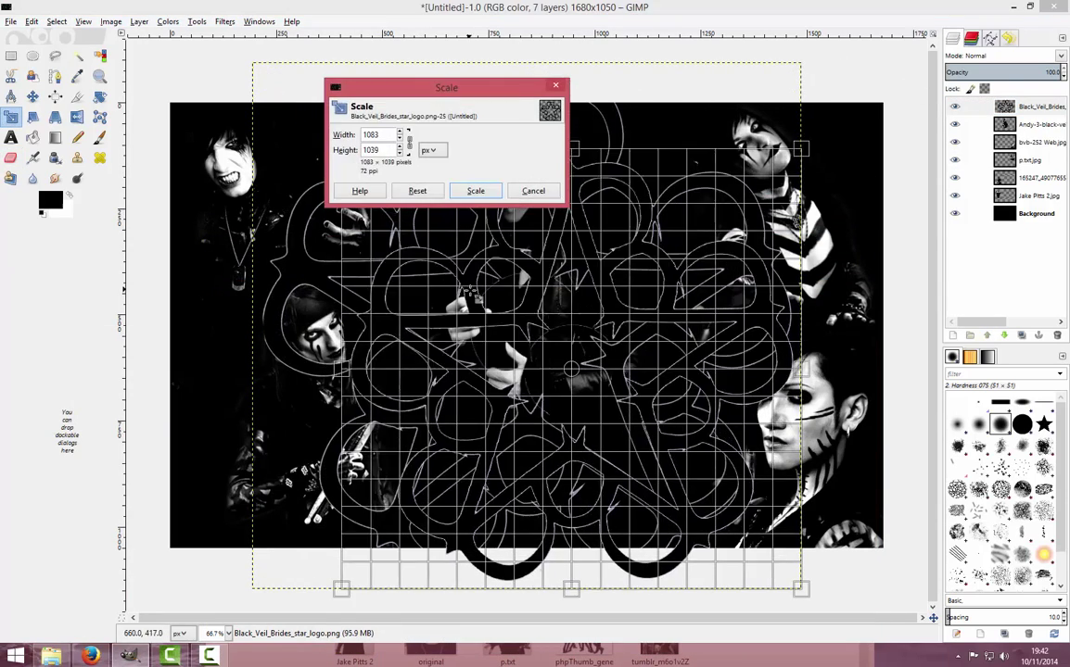
{"action": "left_click", "coordinate": [470, 187]}
{"action": "key", "text": "m"}
{"action": "left_click_drag", "start_coordinate": [571, 315], "coordinate": [463, 235]}
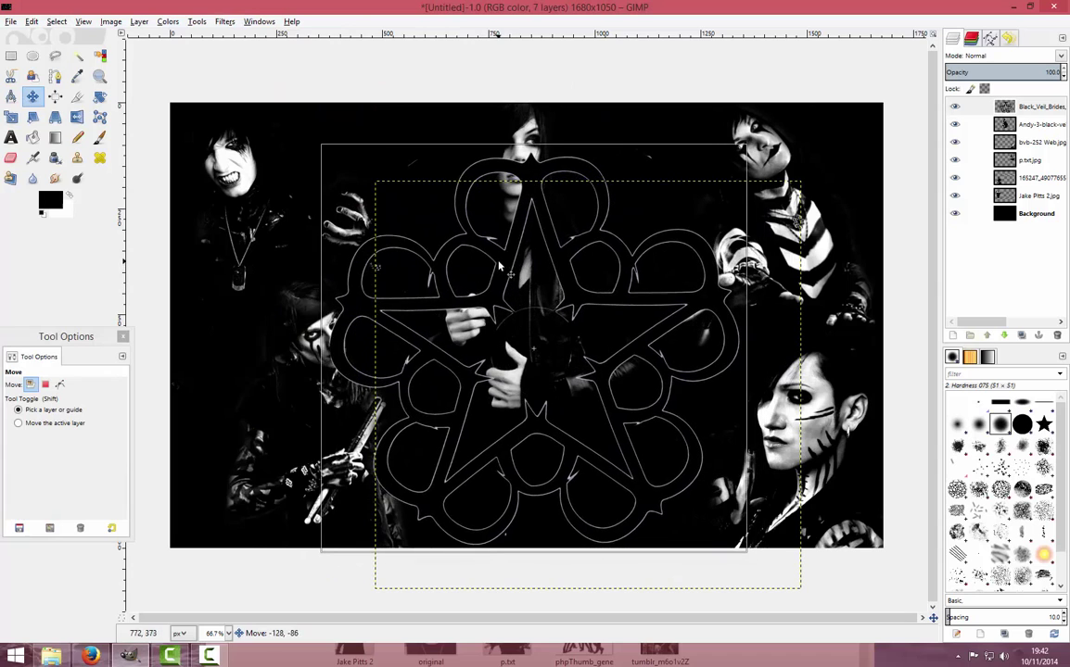
- Rescale the star logo to 865×829 and centre it on the canvas
{"action": "key", "text": "shift+s"}
{"action": "left_click", "coordinate": [370, 213]}
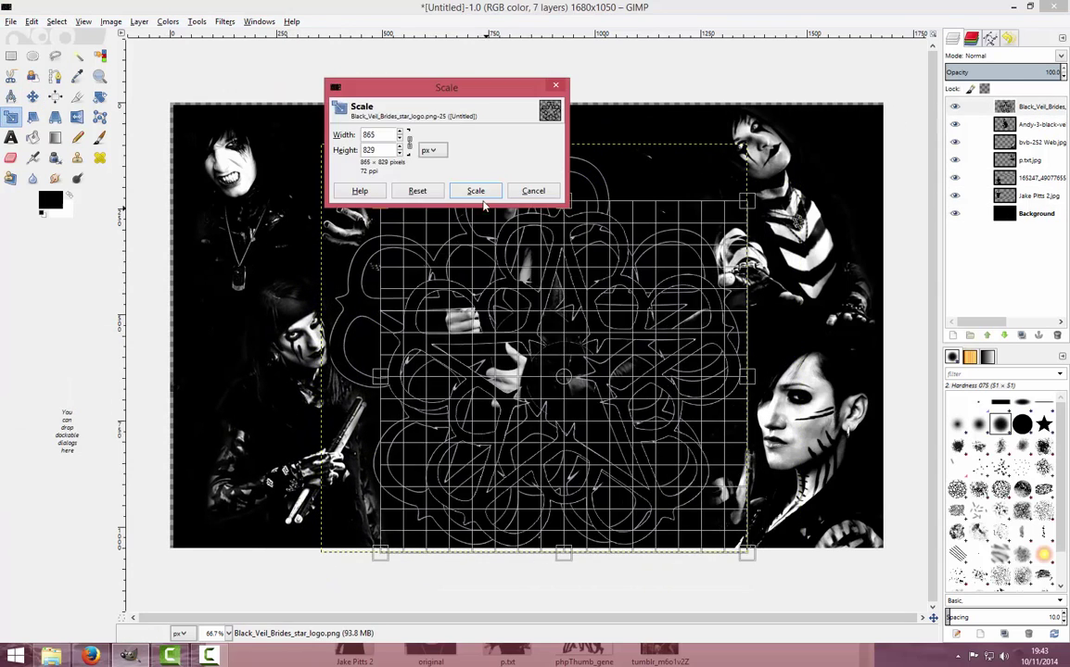
{"action": "left_click", "coordinate": [473, 191]}
{"action": "key", "text": "m"}
{"action": "left_click_drag", "start_coordinate": [537, 353], "coordinate": [519, 362]}
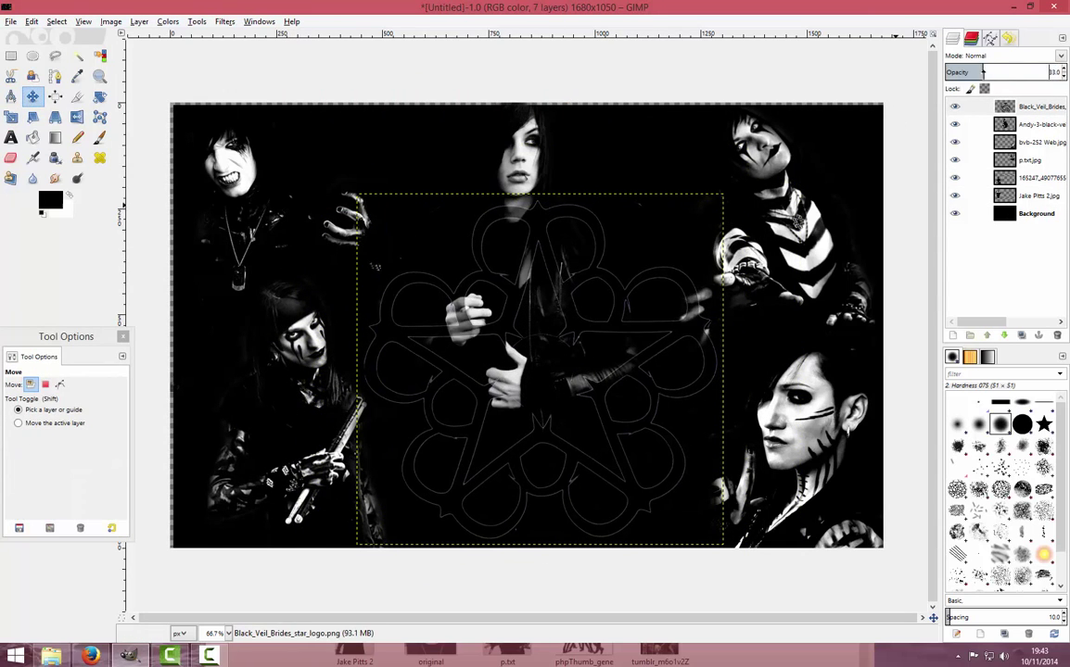
- Raise the star logo's contrast with Brightness-Contrast and try another blend mode
{"action": "left_click", "coordinate": [167, 20]}
{"action": "left_click", "coordinate": [227, 83]}
{"action": "mouse_move", "coordinate": [797, 254]}
{"action": "left_mouse_down"}
{"action": "mouse_move", "coordinate": [911, 254]}
{"action": "mouse_move", "coordinate": [751, 267]}
{"action": "left_mouse_up"}
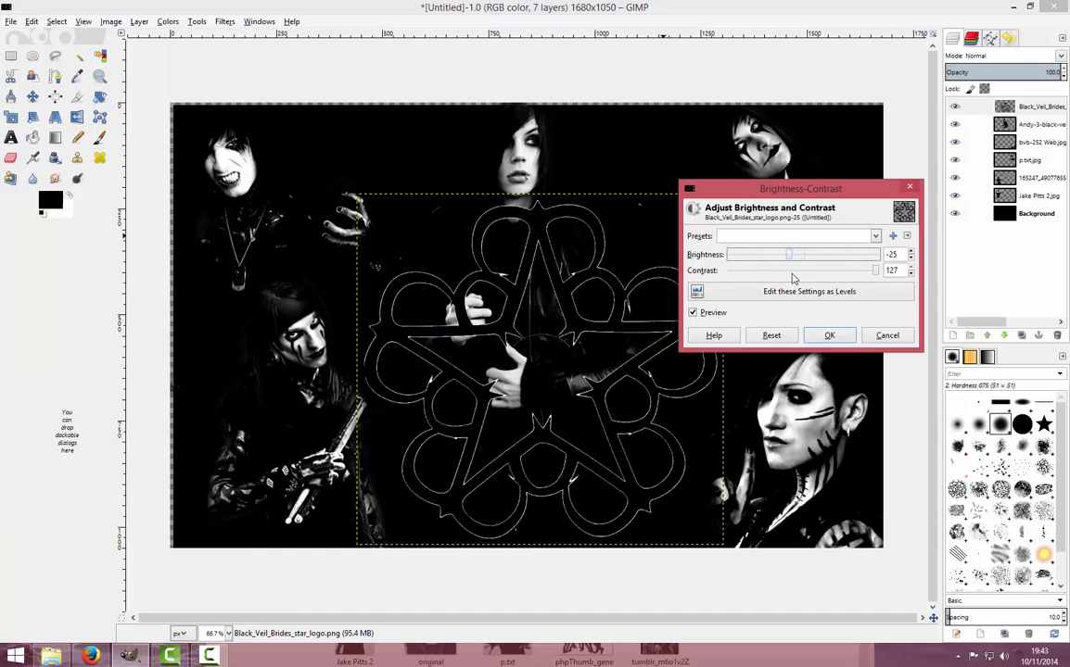
{"action": "left_click", "coordinate": [829, 335]}
{"action": "left_click", "coordinate": [1001, 56]}
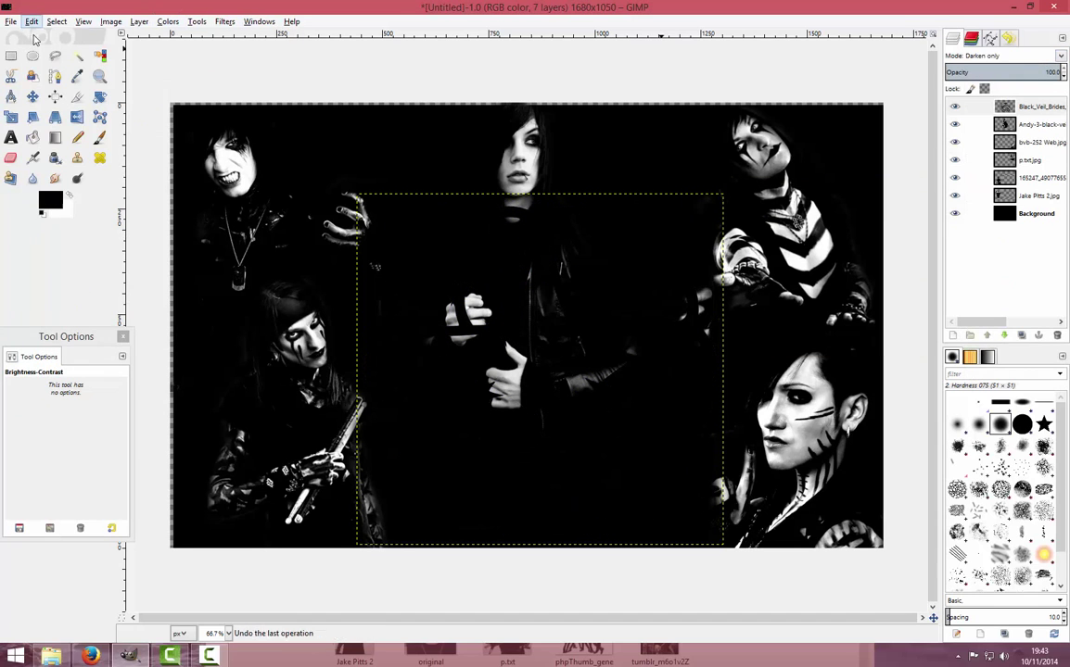
- Soften the star logo with a Gaussian Blur
{"action": "left_click", "coordinate": [168, 20]}
{"action": "left_click", "coordinate": [417, 107]}
{"action": "key", "text": "Return"}
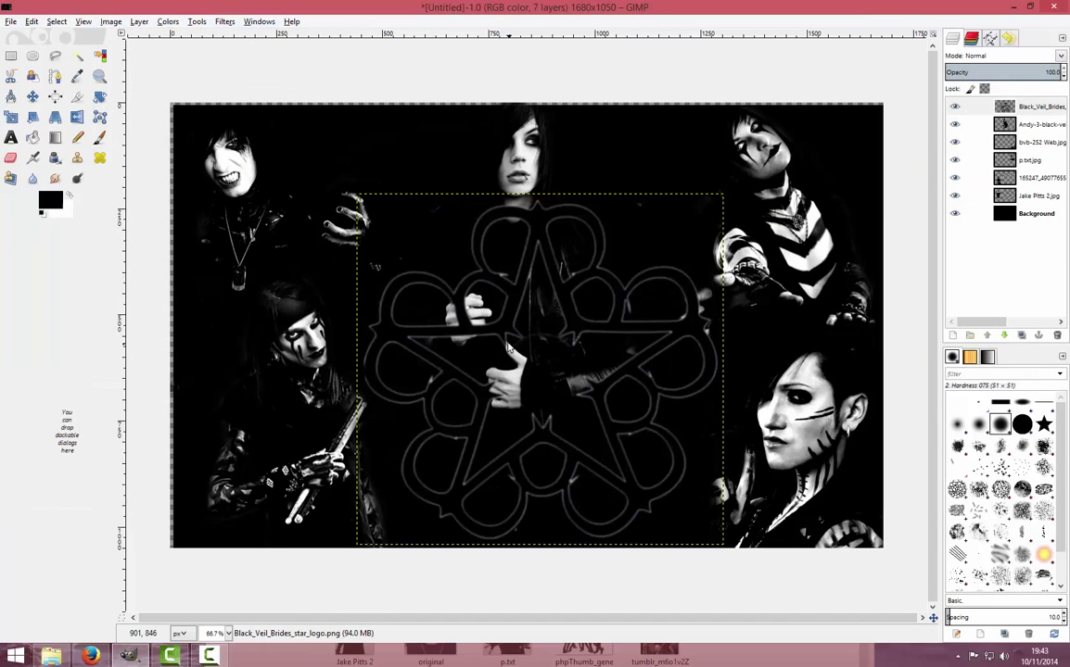
- Nudge the p.txt photo slightly up-left and repeat the blur on the star logo
{"action": "left_click", "coordinate": [31, 21]}
{"action": "left_click", "coordinate": [989, 219]}
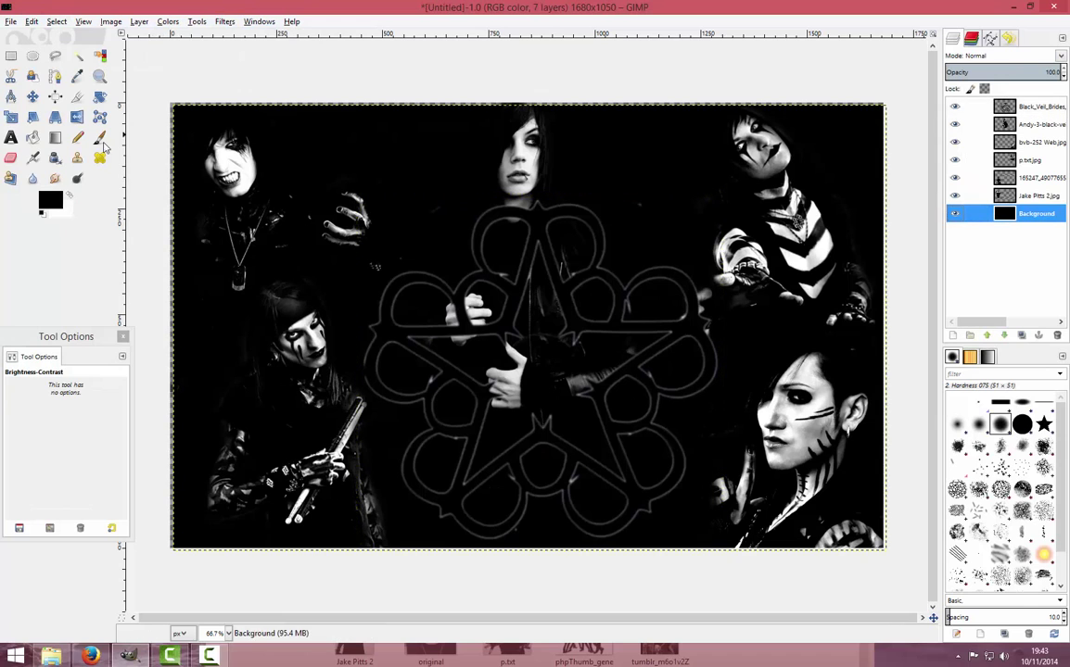
{"action": "left_click_drag", "start_coordinate": [190, 123], "coordinate": [188, 122]}
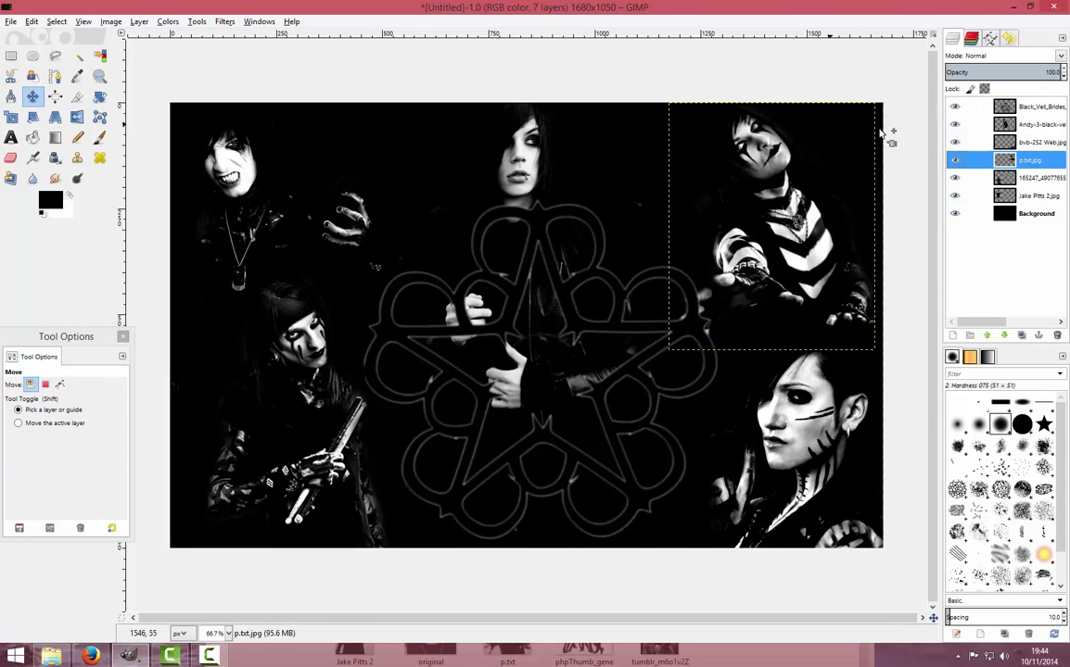
{"action": "left_click", "coordinate": [225, 20]}
{"action": "left_click", "coordinate": [306, 34]}
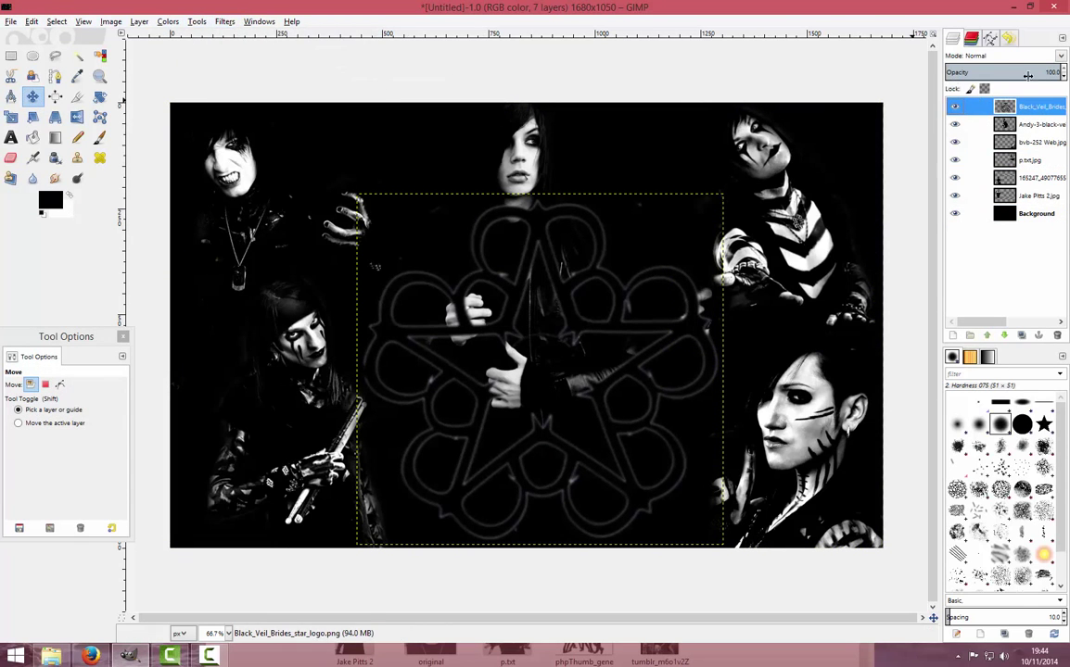
{"action": "left_click", "coordinate": [291, 21]}
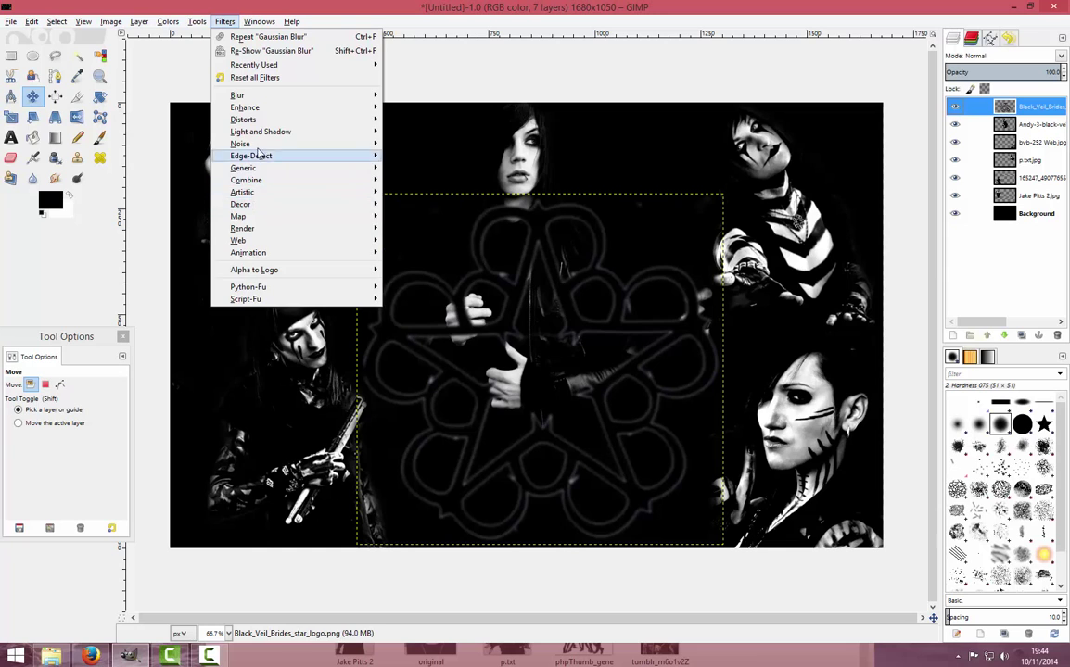
- Preview Lighting Effects without applying, then apply Sparkle with more spike points to the logo
{"action": "mouse_move", "coordinate": [260, 131]}
{"action": "left_click", "coordinate": [429, 157]}
{"action": "left_click", "coordinate": [597, 264]}
{"action": "left_click", "coordinate": [702, 444]}
{"action": "left_click", "coordinate": [224, 20]}
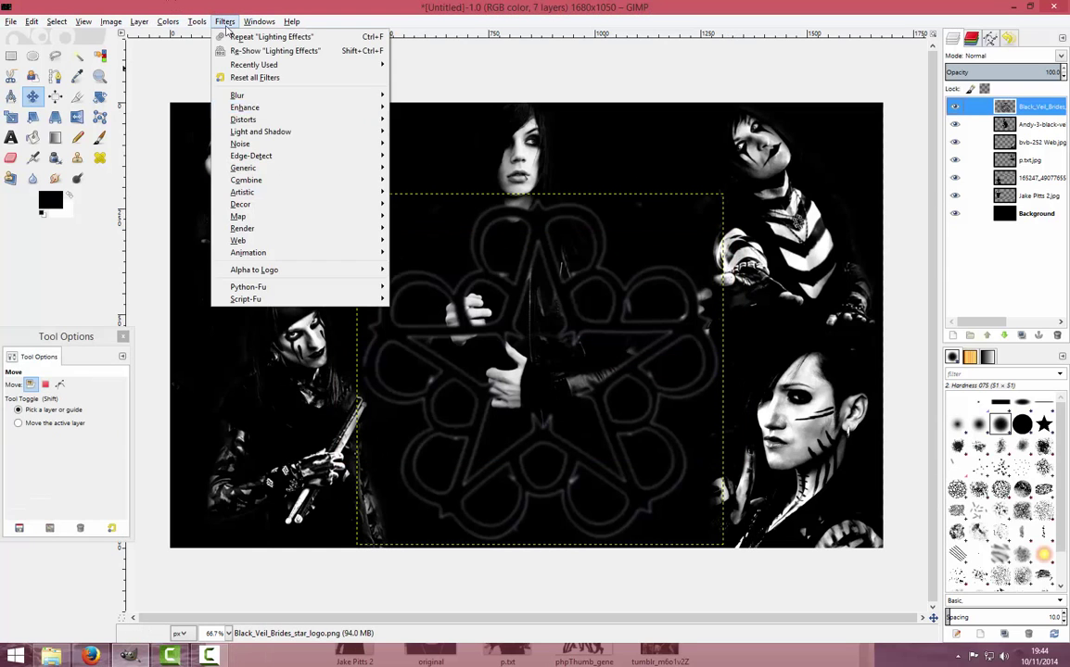
{"action": "left_click", "coordinate": [427, 169]}
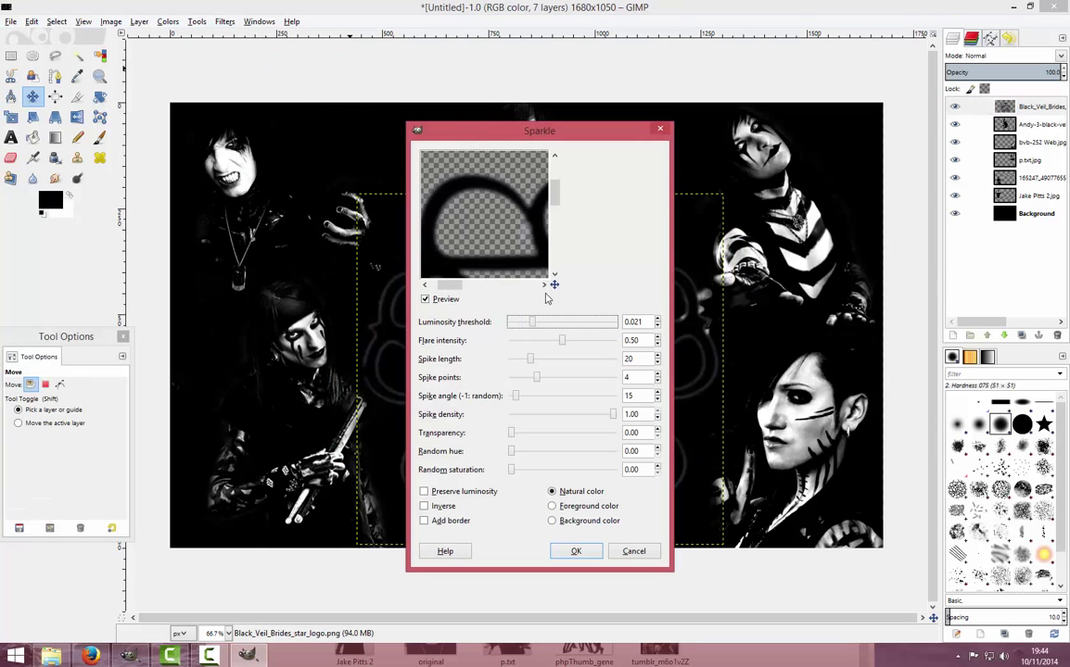
{"action": "left_click_drag", "start_coordinate": [555, 284], "coordinate": [568, 269]}
{"action": "left_click_drag", "start_coordinate": [535, 377], "coordinate": [559, 380]}
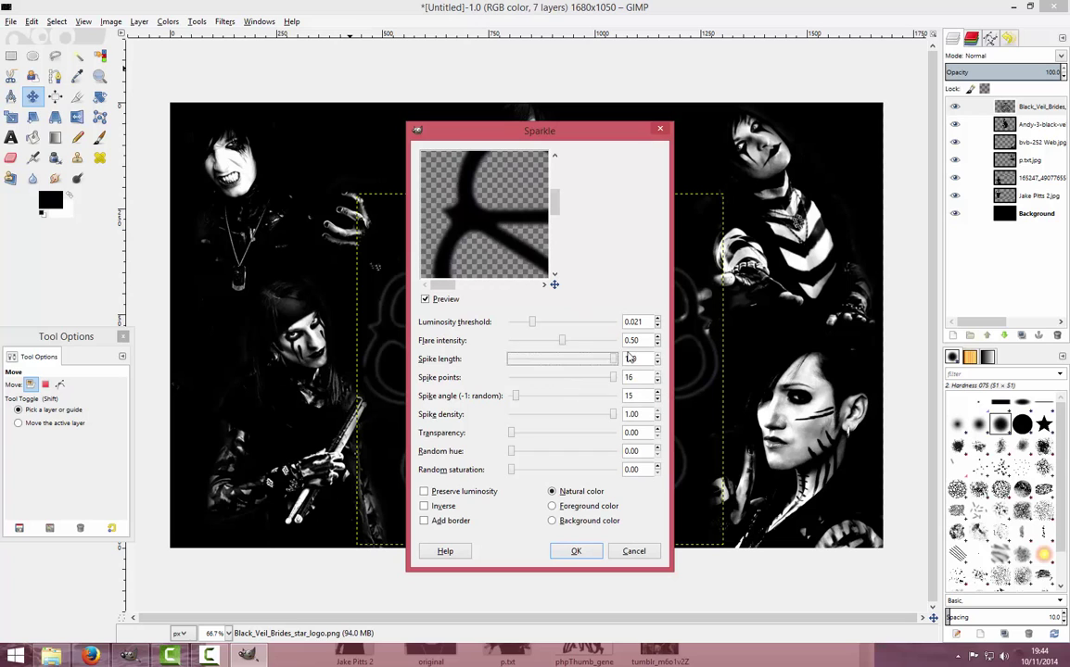
{"action": "left_click_drag", "start_coordinate": [556, 282], "coordinate": [540, 324]}
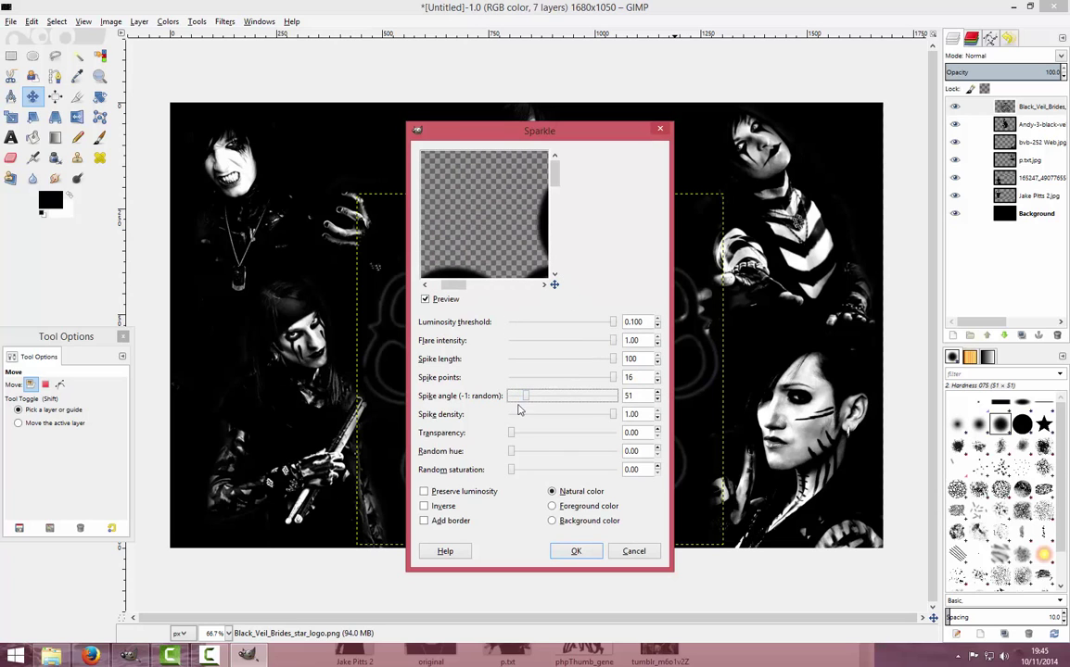
{"action": "key", "text": "Return"}
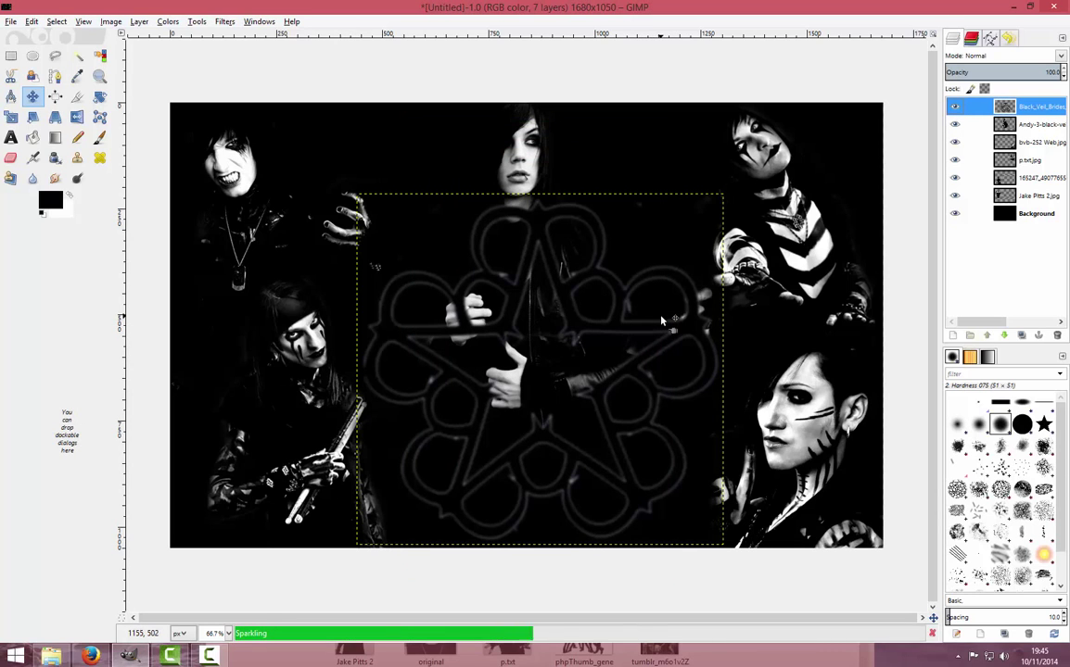
- Undo the sparkle, reapply it with gentler settings, and undo that too
{"action": "left_click", "coordinate": [31, 20]}
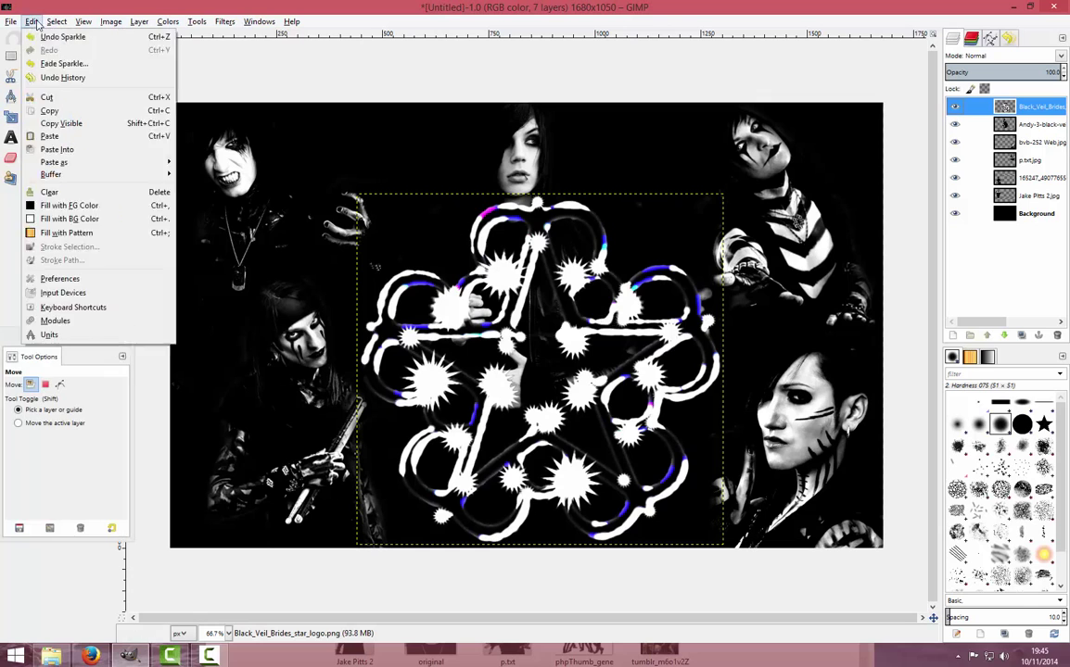
{"action": "left_click", "coordinate": [65, 37]}
{"action": "left_click", "coordinate": [225, 20]}
{"action": "left_click", "coordinate": [288, 52]}
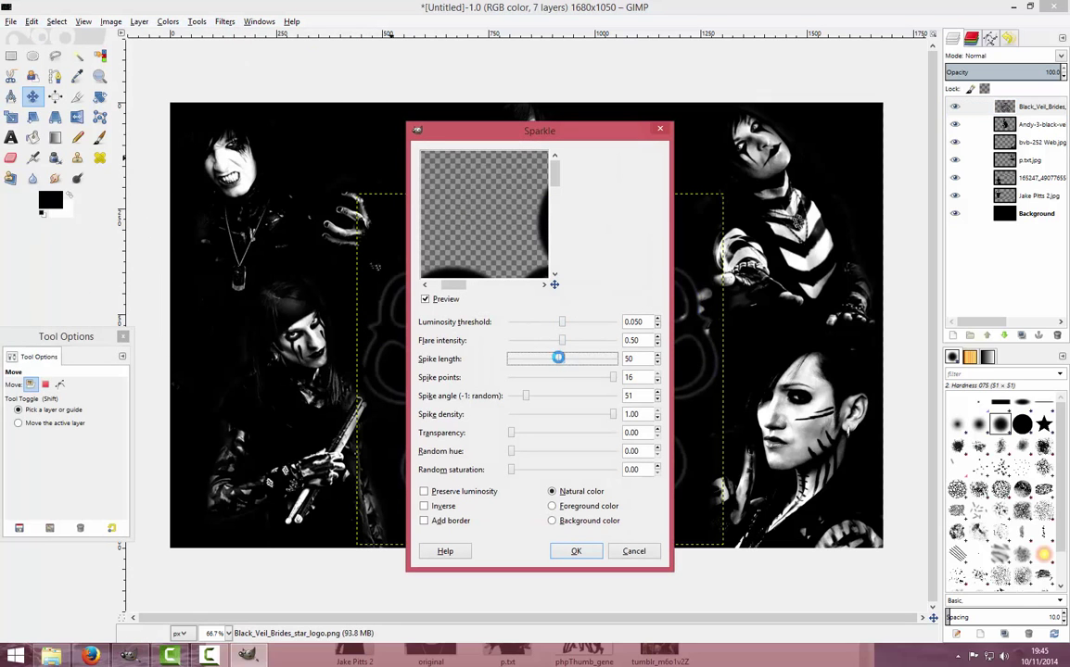
{"action": "left_click", "coordinate": [576, 553]}
{"action": "key", "text": "ctrl+z"}
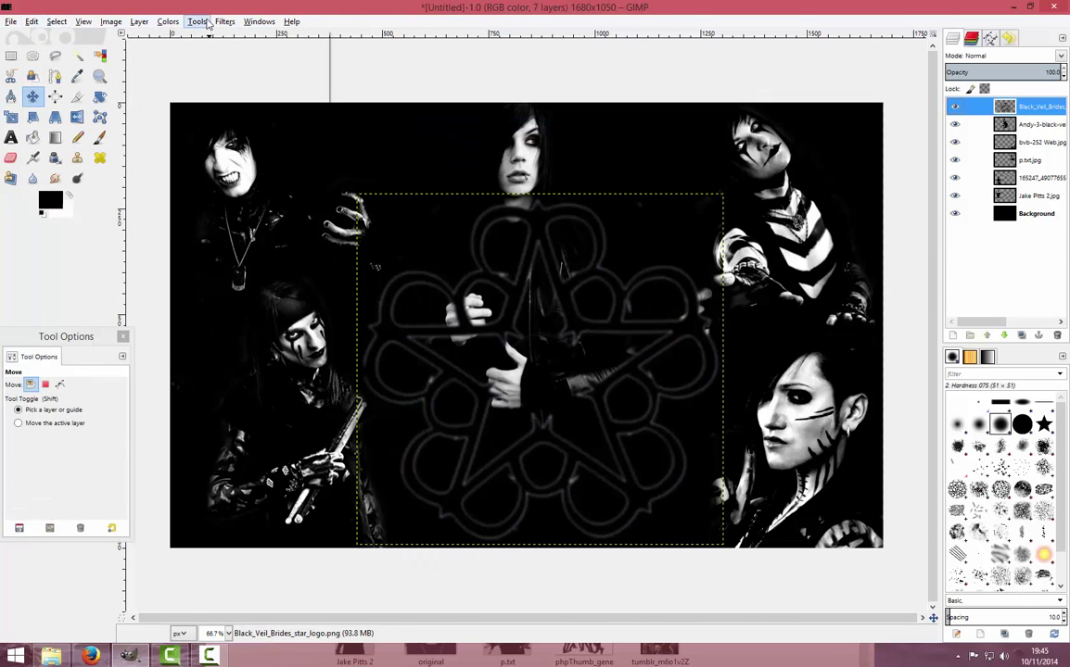
- Add a Lens Flare centred on the star logo
{"action": "left_click", "coordinate": [224, 20]}
{"action": "left_click", "coordinate": [390, 151]}
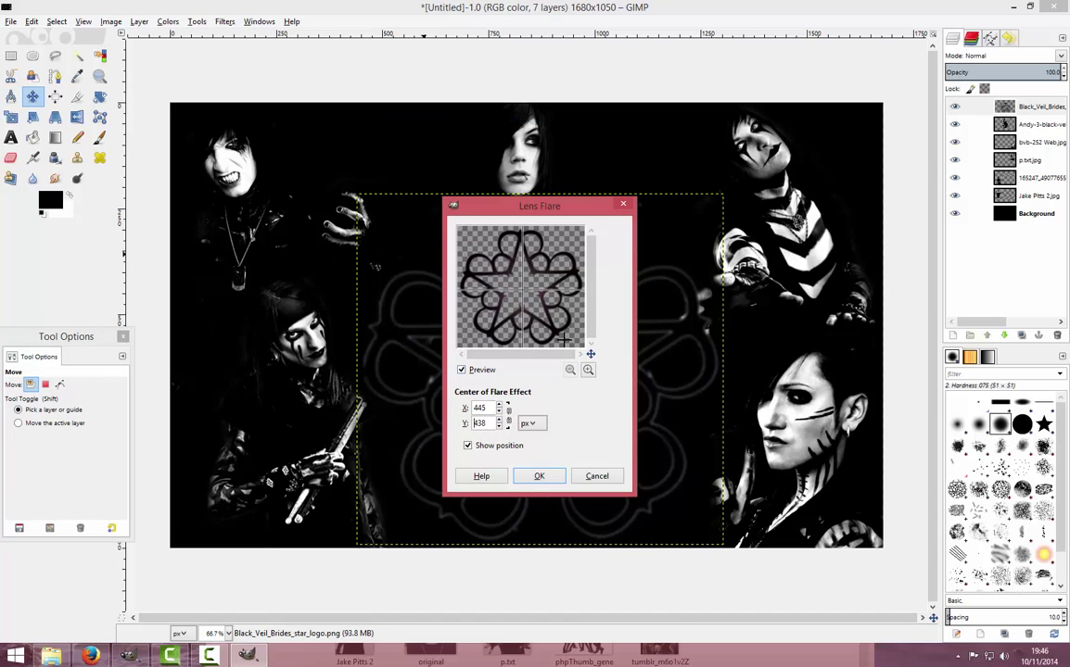
{"action": "left_click", "coordinate": [539, 476]}
- Undo the last change and nudge the star logo slightly up-left
{"action": "left_click", "coordinate": [31, 20]}
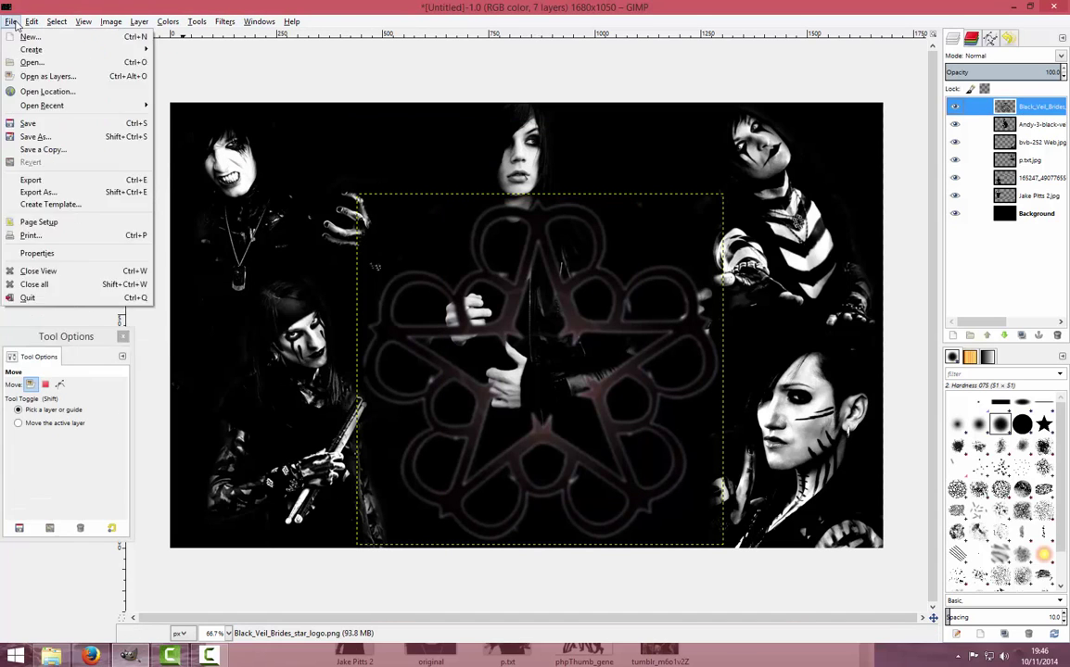
{"action": "left_click", "coordinate": [64, 37]}
{"action": "left_click_drag", "start_coordinate": [508, 329], "coordinate": [490, 330]}
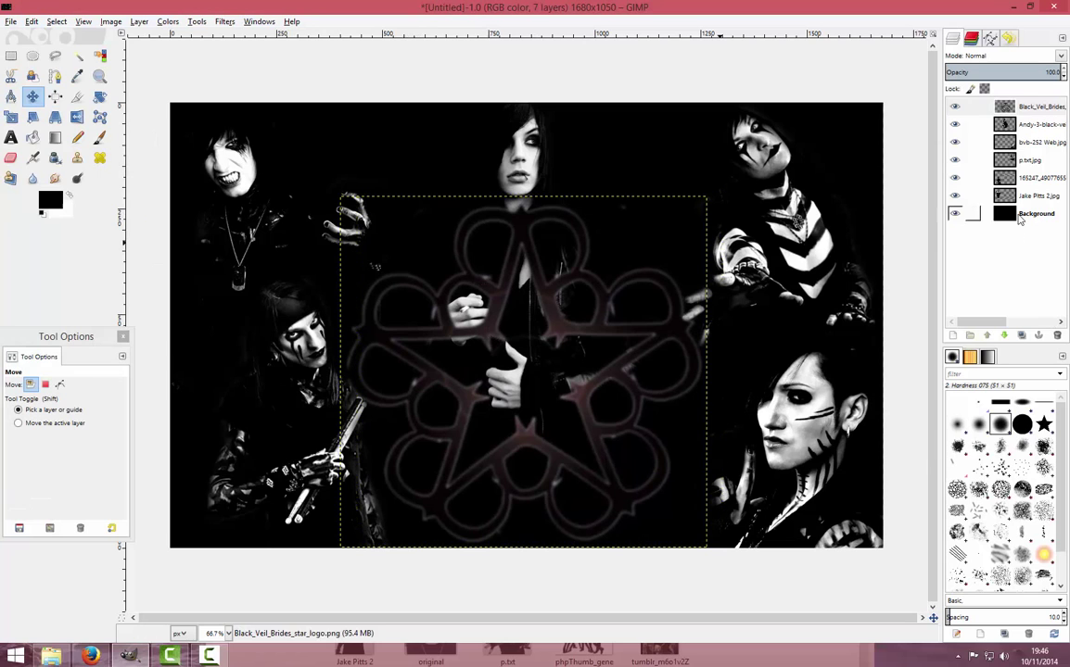
{"action": "right_click", "coordinate": [1001, 109]}
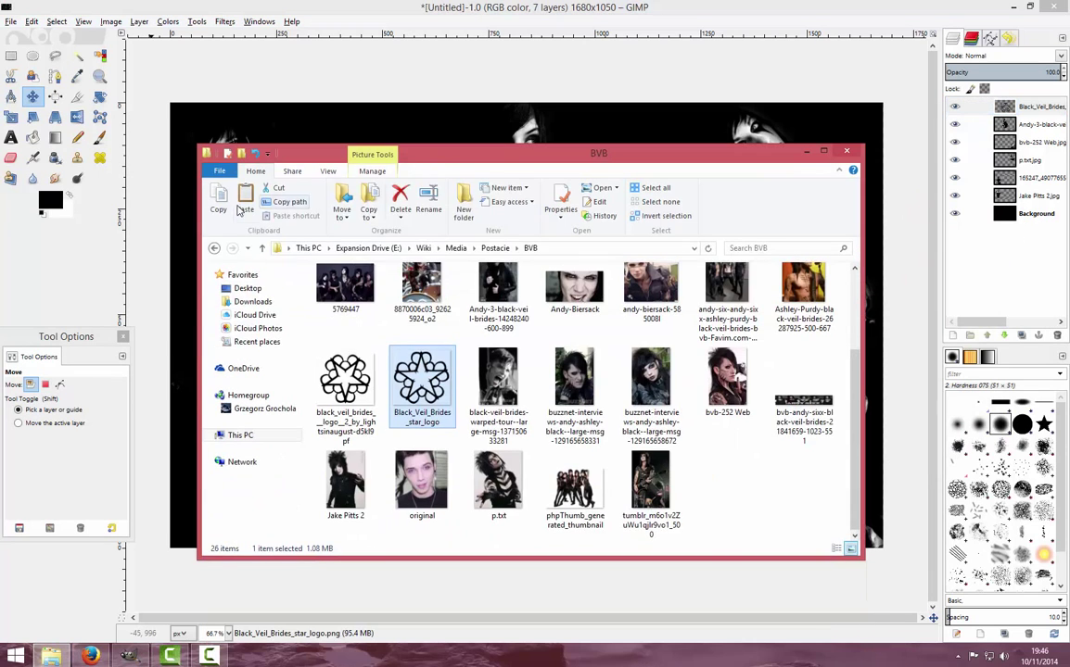
- Add 15.png from the Fractal_Pack_2_by_greentunic folder as a new layer
{"action": "double_click", "coordinate": [498, 501]}
{"action": "key", "text": "alt+Left"}
{"action": "double_click", "coordinate": [410, 496]}
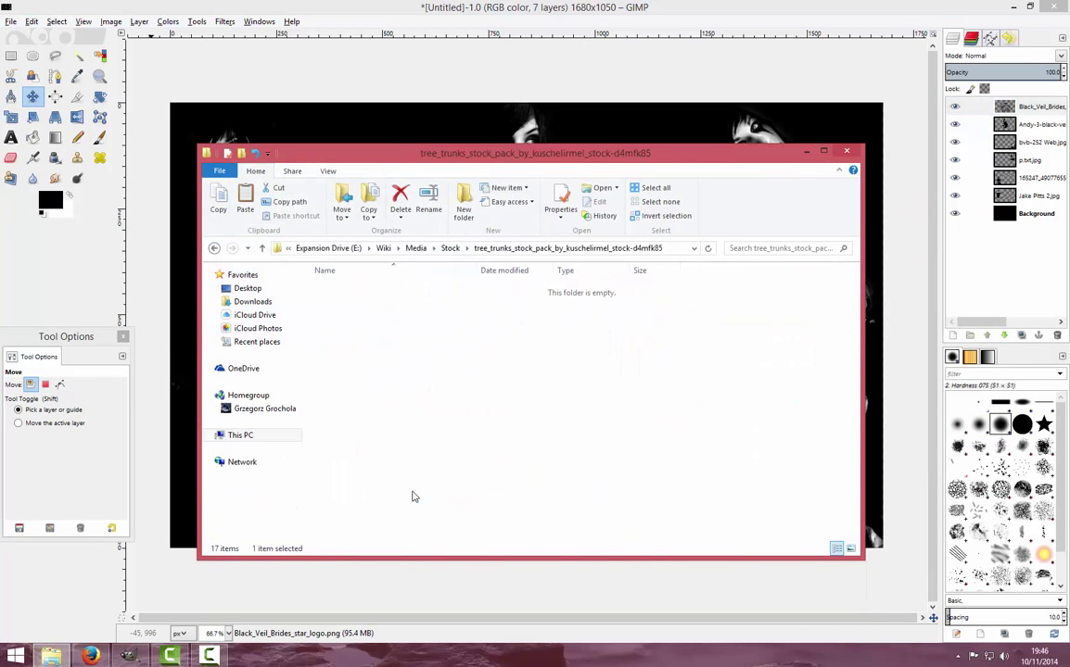
{"action": "key", "text": "alt+Left"}
{"action": "double_click", "coordinate": [411, 389]}
{"action": "left_click_drag", "start_coordinate": [754, 375], "coordinate": [999, 147]}
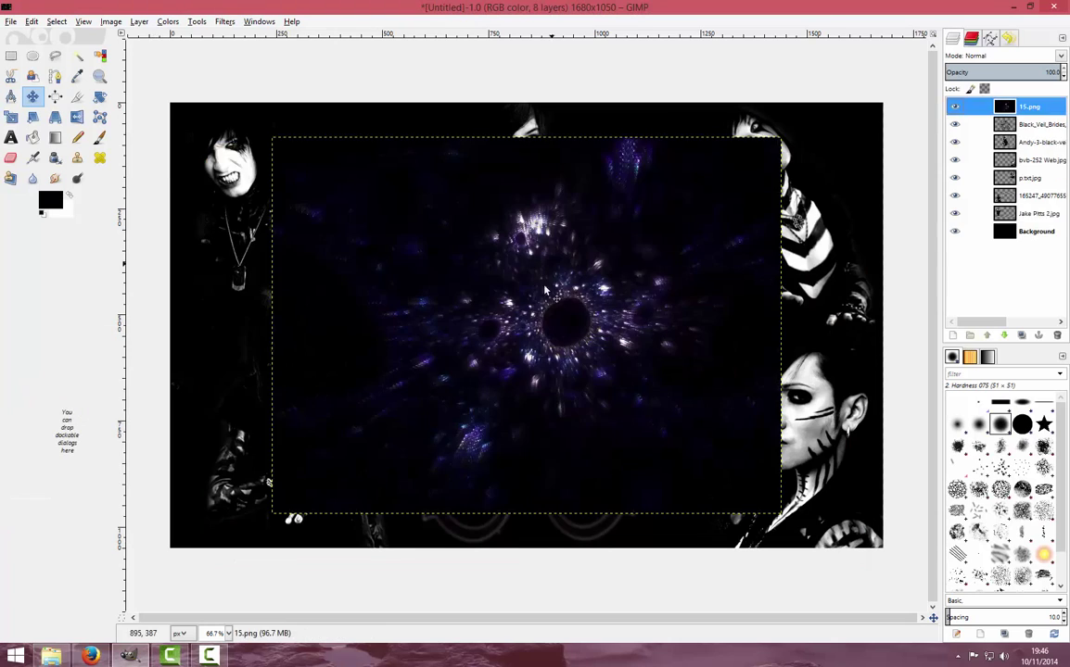
- Blend the 15.png fractal layer in Hard light mode after trying Dissolve
{"action": "scroll", "coordinate": [1010, 55], "scroll_direction": "down", "scroll_amount": 3}
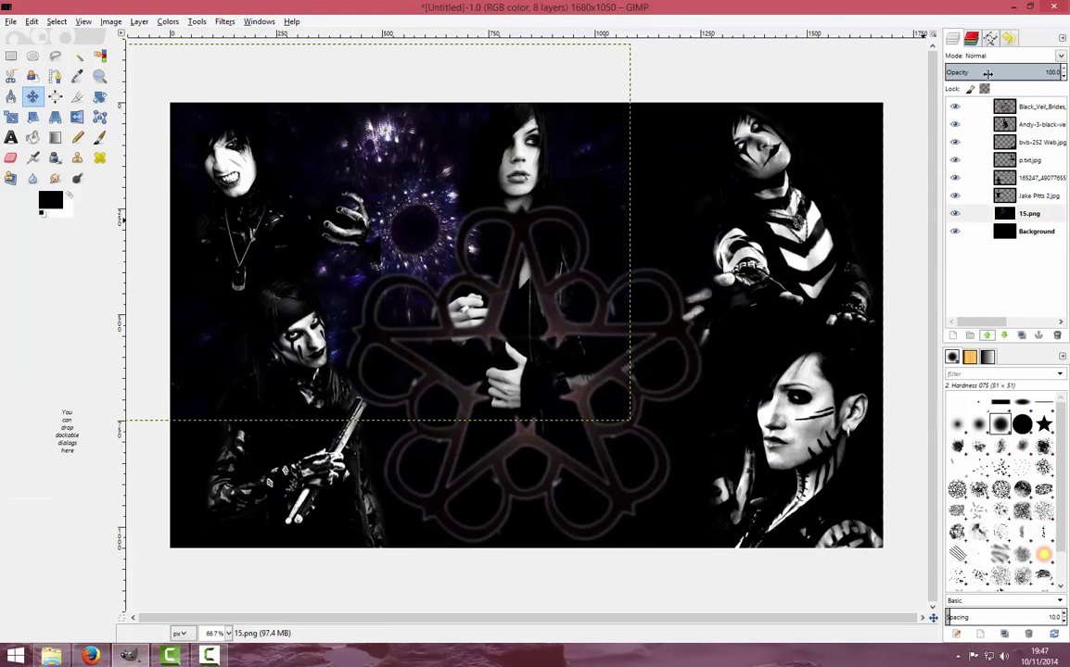
{"action": "left_click", "coordinate": [1010, 55]}
{"action": "left_click", "coordinate": [1027, 86]}
{"action": "left_click", "coordinate": [1010, 56]}
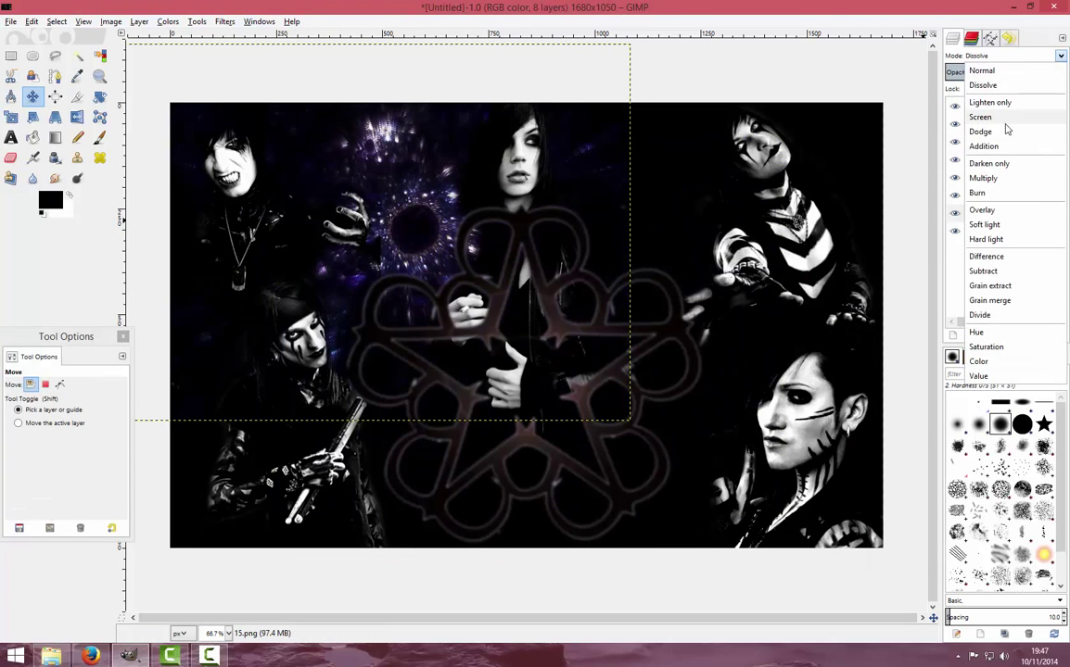
{"action": "left_click", "coordinate": [983, 210]}
{"action": "left_click", "coordinate": [1010, 55]}
{"action": "left_click", "coordinate": [985, 239]}
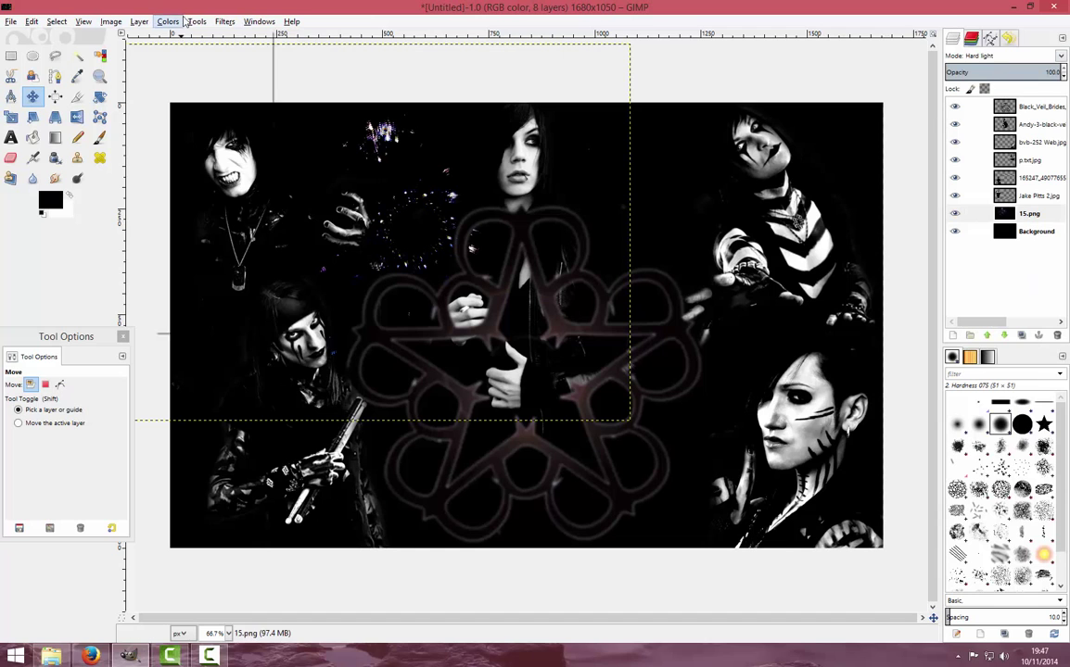
{"action": "left_click", "coordinate": [168, 21]}
{"action": "left_click", "coordinate": [190, 249]}
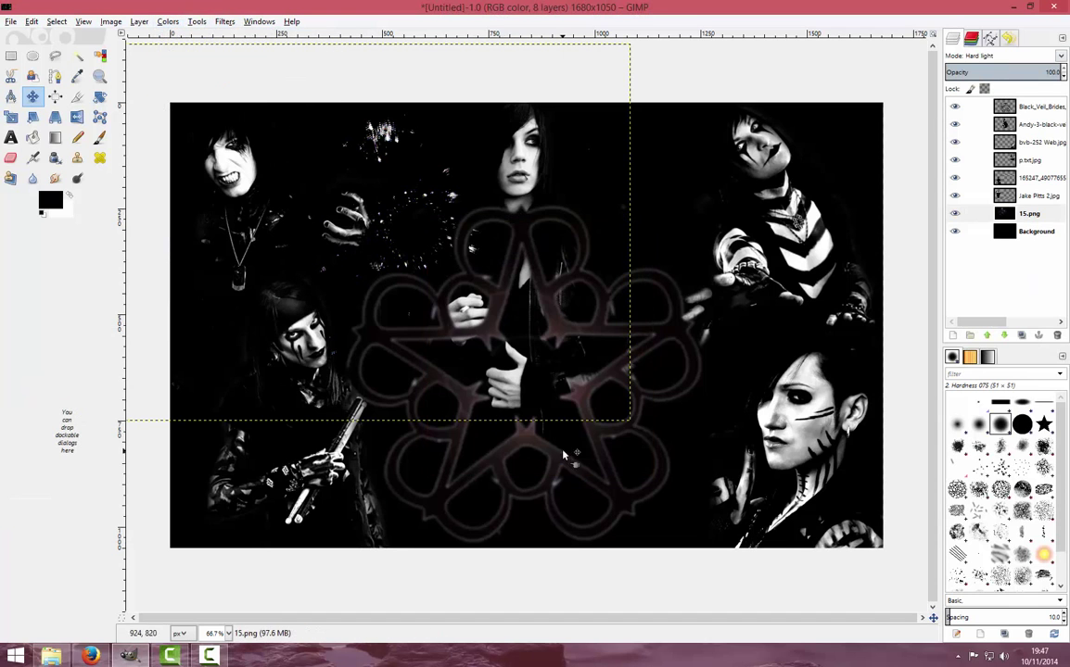
{"action": "left_click", "coordinate": [72, 656]}
- Add the 9.png nebula as a layer and colorize it
{"action": "left_click_drag", "start_coordinate": [346, 370], "coordinate": [1006, 215]}
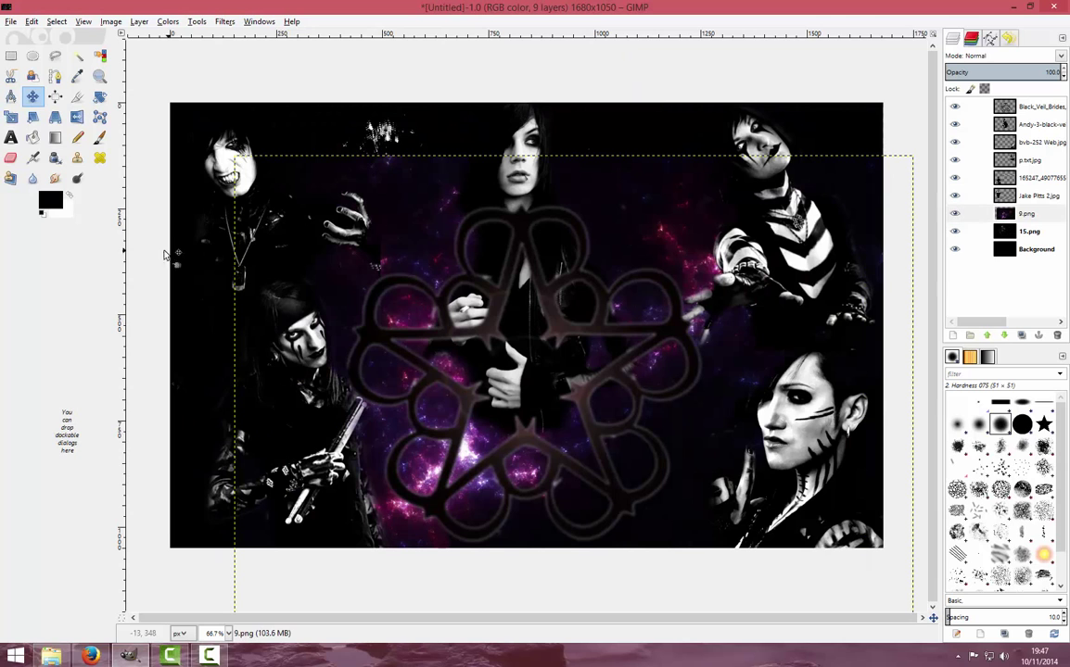
{"action": "left_click", "coordinate": [167, 21]}
{"action": "left_click", "coordinate": [191, 291]}
{"action": "left_click_drag", "start_coordinate": [535, 222], "coordinate": [807, 88]}
{"action": "left_click", "coordinate": [817, 320]}
- Try colorizing the nebula with a custom dark red tint twice, undoing both attempts
{"action": "left_click", "coordinate": [168, 20]}
{"action": "left_click", "coordinate": [191, 291]}
{"action": "left_click", "coordinate": [626, 390]}
{"action": "left_click", "coordinate": [563, 448]}
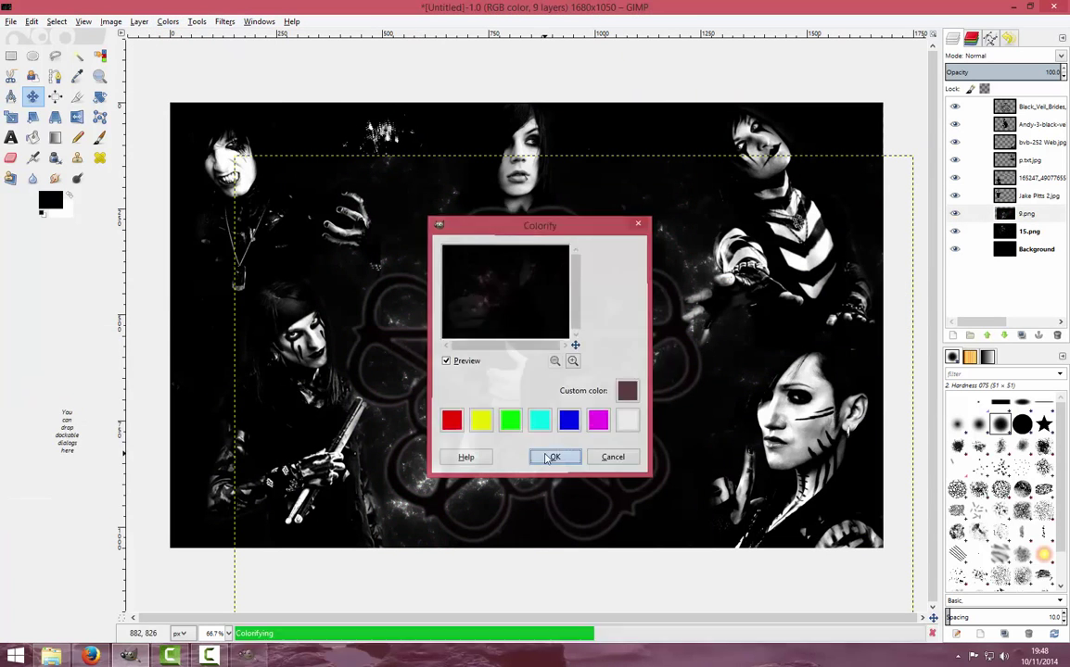
{"action": "key", "text": "ctrl+z"}
{"action": "left_click", "coordinate": [168, 21]}
{"action": "left_click", "coordinate": [186, 341]}
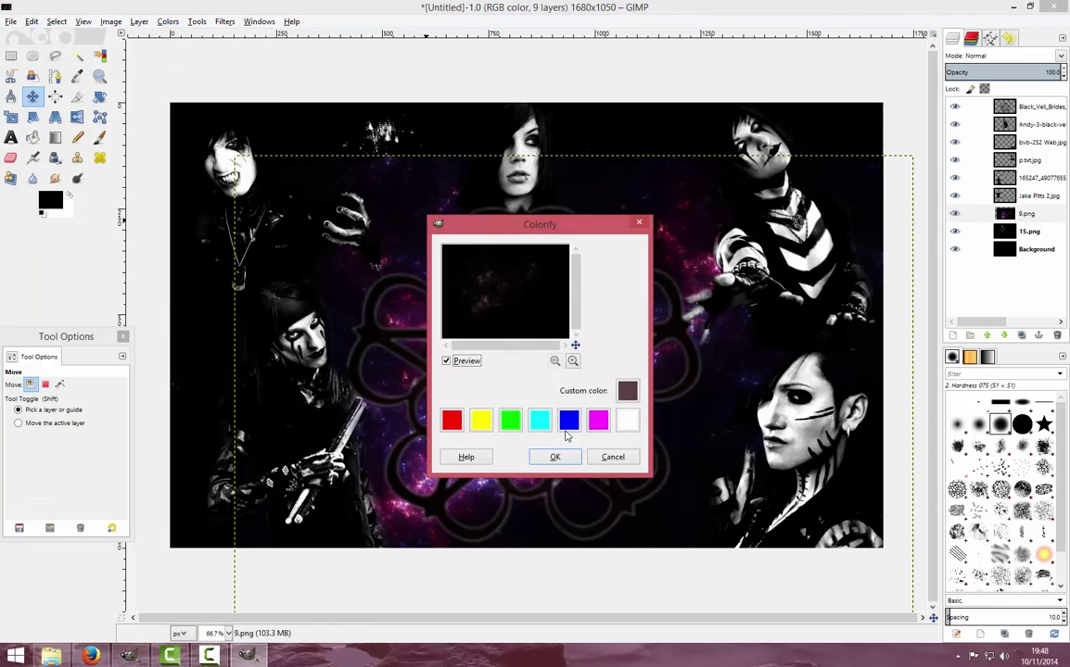
{"action": "left_click", "coordinate": [626, 390]}
{"action": "left_click_drag", "start_coordinate": [548, 270], "coordinate": [572, 381]}
{"action": "left_click", "coordinate": [613, 553]}
{"action": "left_click", "coordinate": [554, 457]}
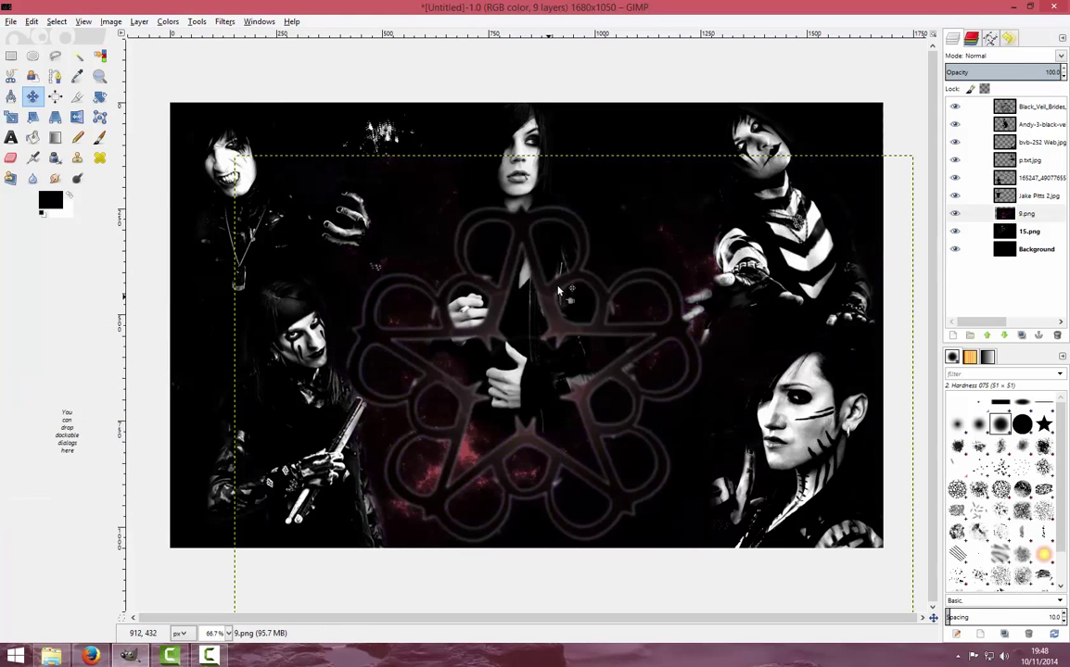
{"action": "key", "text": "ctrl+z"}
{"action": "key", "text": "ctrl+z"}
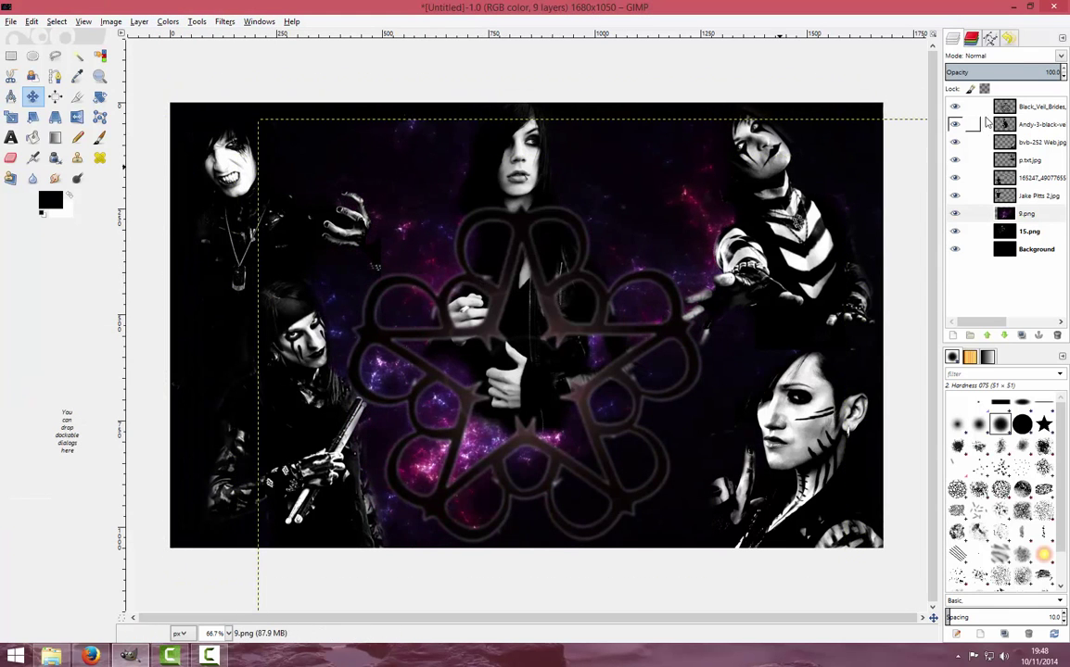
- Erase the dark area below the centre figure
{"action": "double_click", "coordinate": [10, 159]}
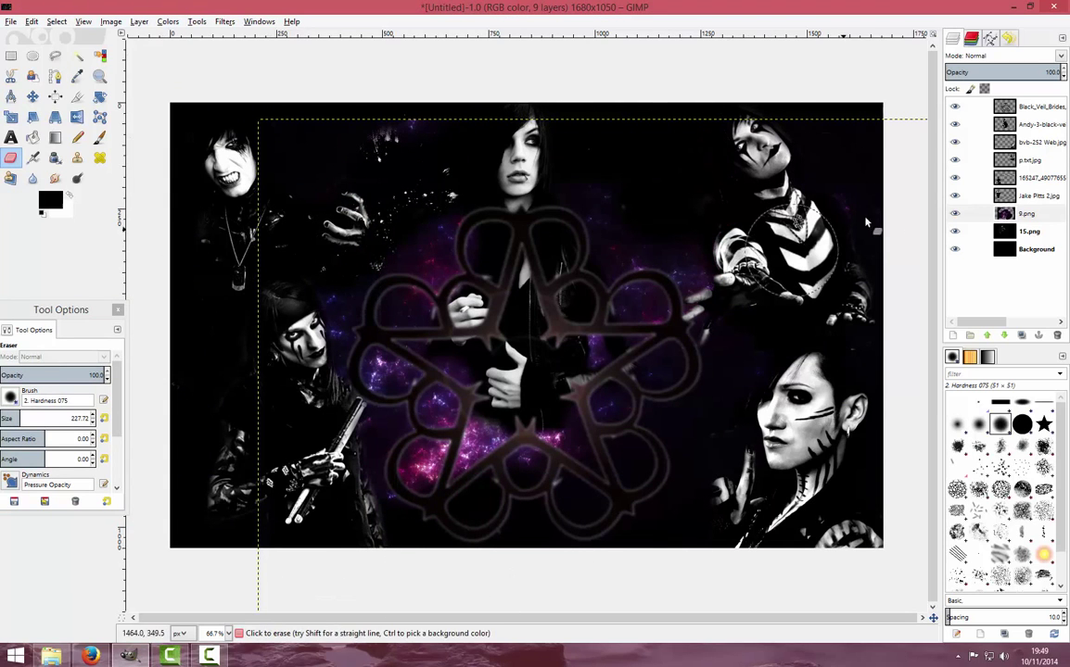
{"action": "key", "text": "Page_Up"}
{"action": "left_click_drag", "start_coordinate": [568, 315], "coordinate": [472, 278]}
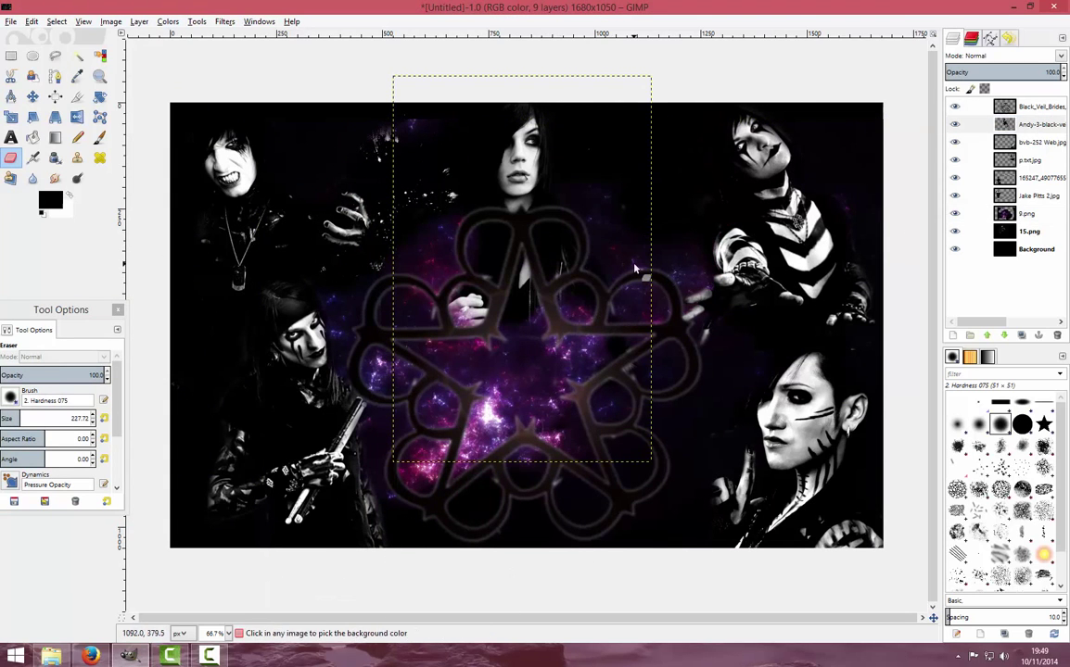
- Undo an accidental inversion and set Colorize on the nebula to custom tint 200f0f
{"action": "left_click", "coordinate": [168, 21]}
{"action": "left_click", "coordinate": [176, 173]}
{"action": "left_click", "coordinate": [31, 20]}
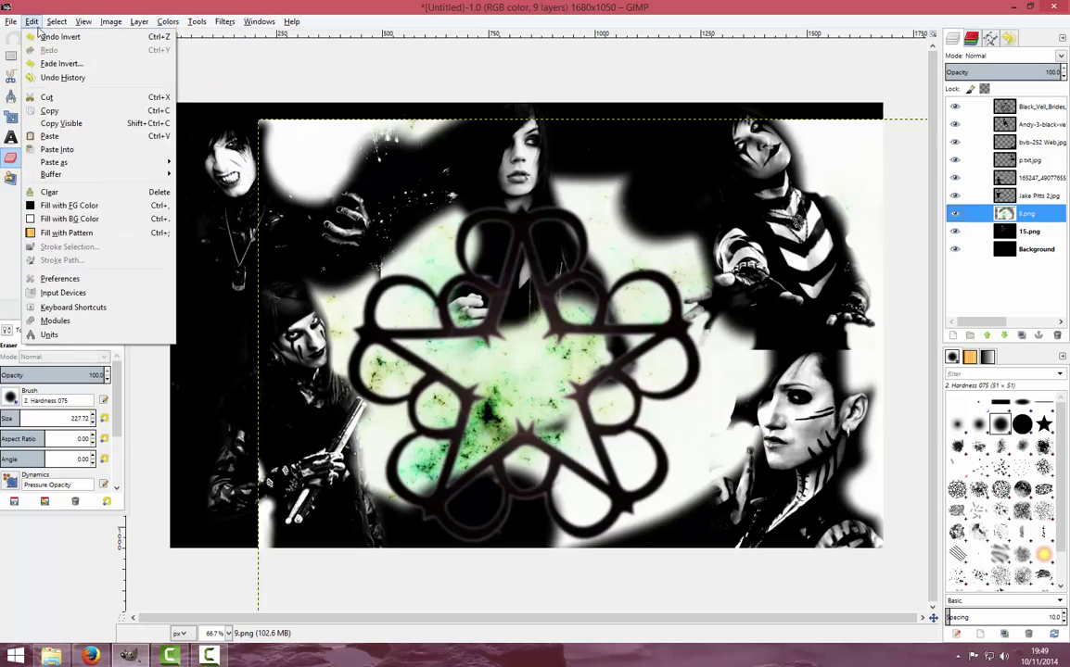
{"action": "left_click", "coordinate": [56, 35]}
{"action": "left_click", "coordinate": [167, 21]}
{"action": "left_click", "coordinate": [181, 261]}
{"action": "left_click", "coordinate": [628, 391]}
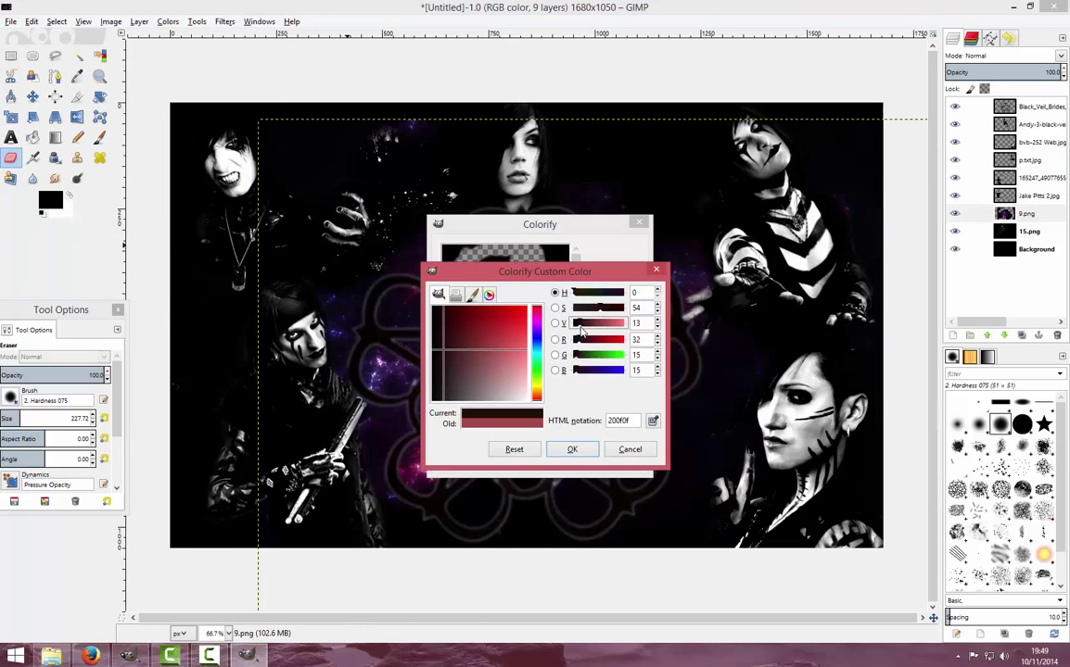
{"action": "left_click", "coordinate": [572, 448]}
- Apply the dark red colorize to the nebula and brighten the star logo with Curves
{"action": "left_click", "coordinate": [555, 456]}
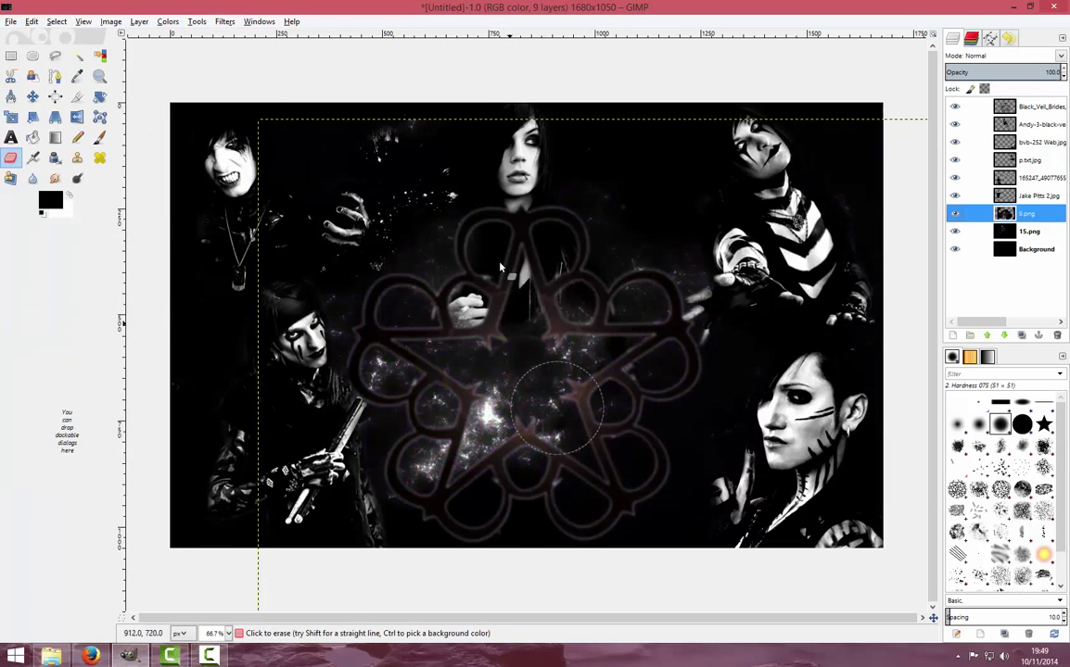
{"action": "left_click", "coordinate": [168, 21]}
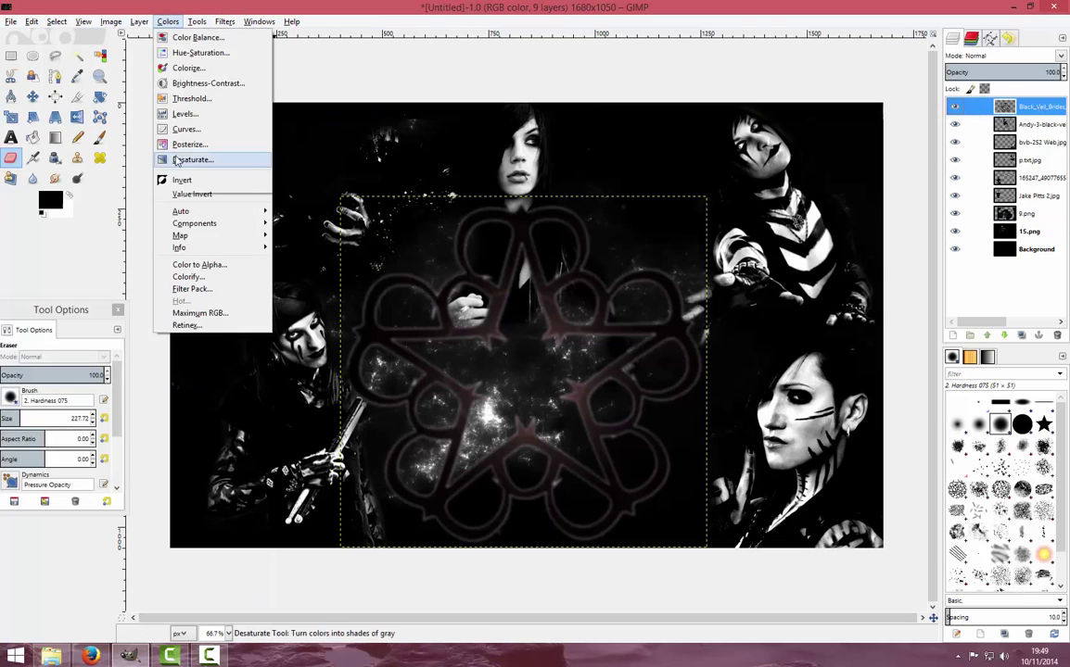
{"action": "left_click", "coordinate": [310, 158]}
{"action": "left_click", "coordinate": [222, 205]}
{"action": "mouse_move", "coordinate": [223, 205]}
{"action": "left_mouse_down"}
{"action": "mouse_move", "coordinate": [156, 213]}
{"action": "mouse_move", "coordinate": [102, 116]}
{"action": "left_mouse_up"}
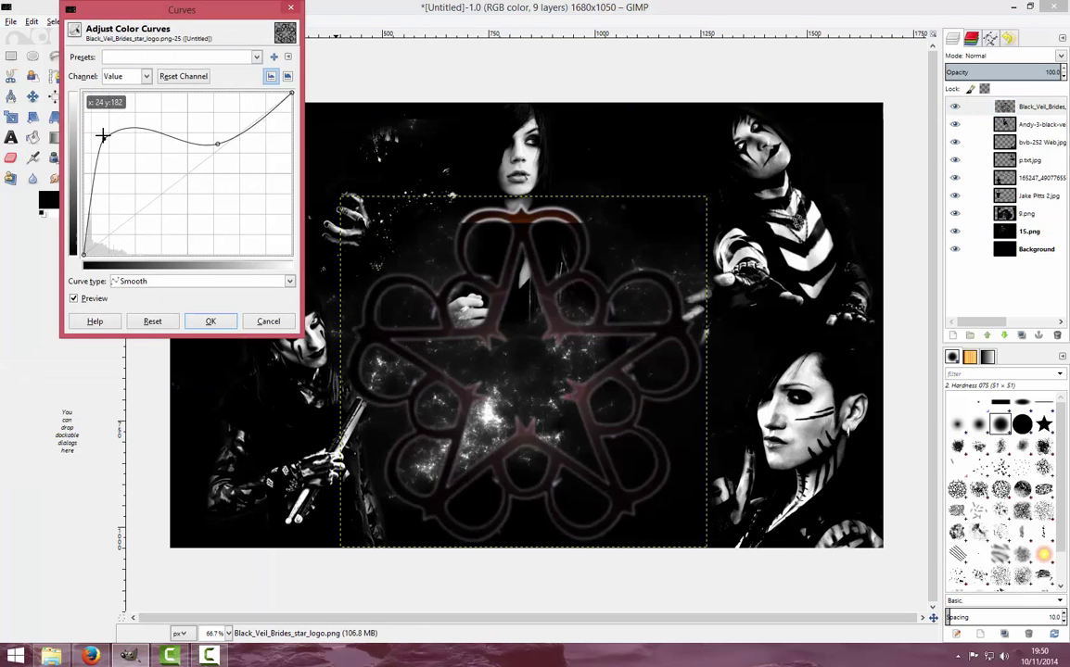
{"action": "left_click_drag", "start_coordinate": [291, 95], "coordinate": [278, 185]}
{"action": "key", "text": "Return"}
- Tint the logo white and set its brightness to 30 and contrast to 40
{"action": "left_click", "coordinate": [188, 277]}
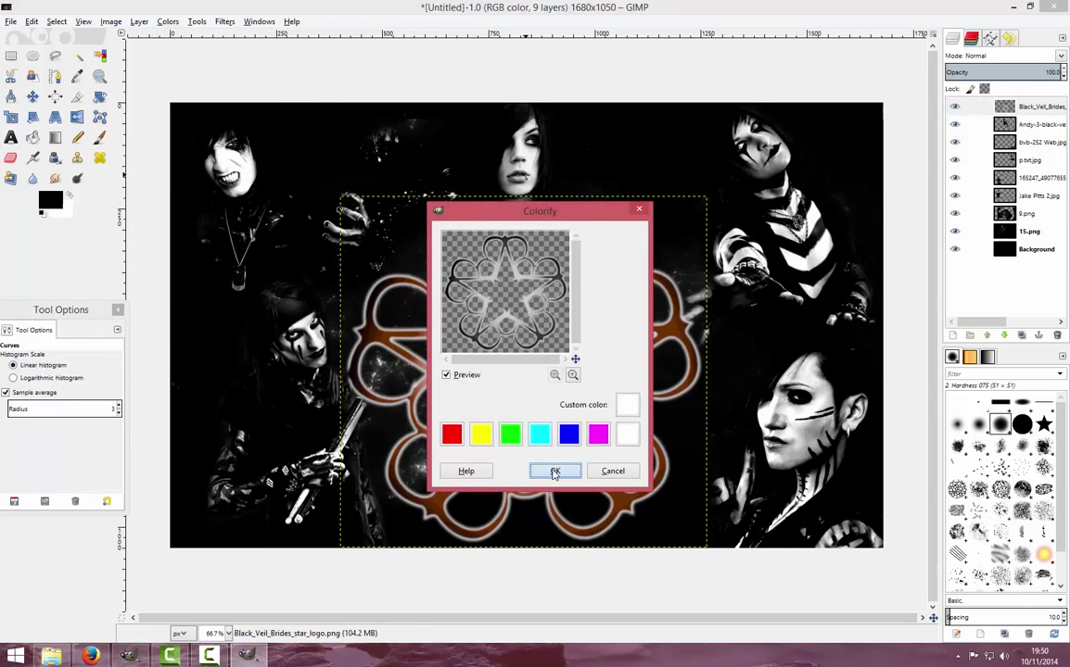
{"action": "left_click", "coordinate": [554, 470]}
{"action": "left_click", "coordinate": [168, 20]}
{"action": "left_click", "coordinate": [208, 83]}
{"action": "left_click_drag", "start_coordinate": [803, 254], "coordinate": [819, 254]}
{"action": "left_click_drag", "start_coordinate": [802, 269], "coordinate": [841, 270]}
{"action": "left_click", "coordinate": [829, 334]}
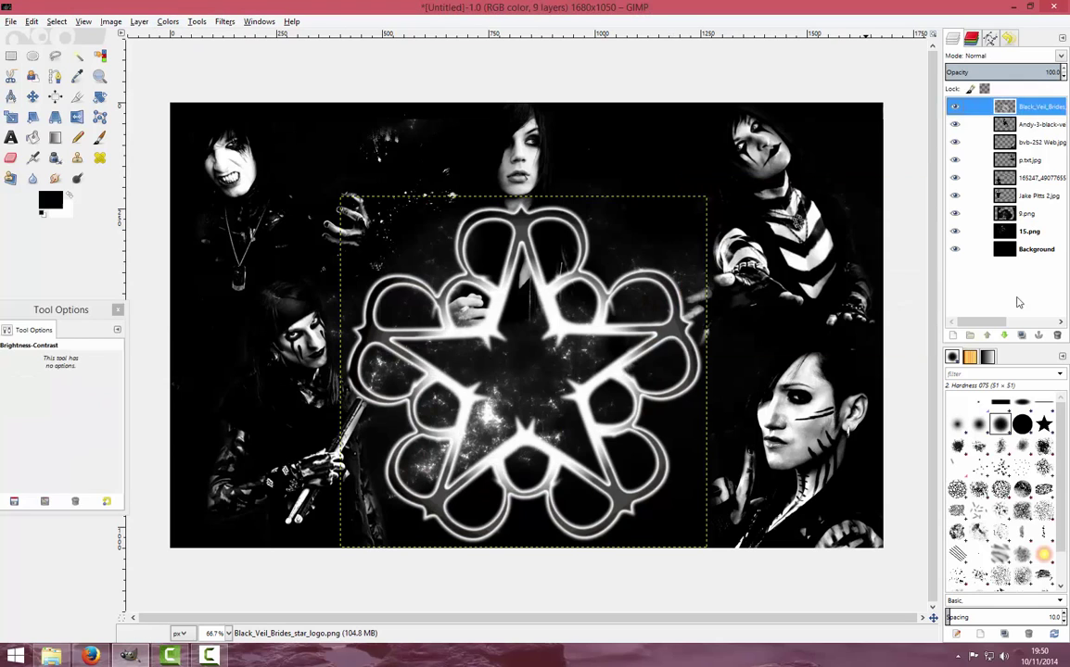
- Lower the logo layer opacity to 47.3 and add a Sparkle filter
{"action": "left_click_drag", "start_coordinate": [950, 69], "coordinate": [902, 70]}
{"action": "left_click", "coordinate": [224, 20]}
{"action": "mouse_move", "coordinate": [254, 64]}
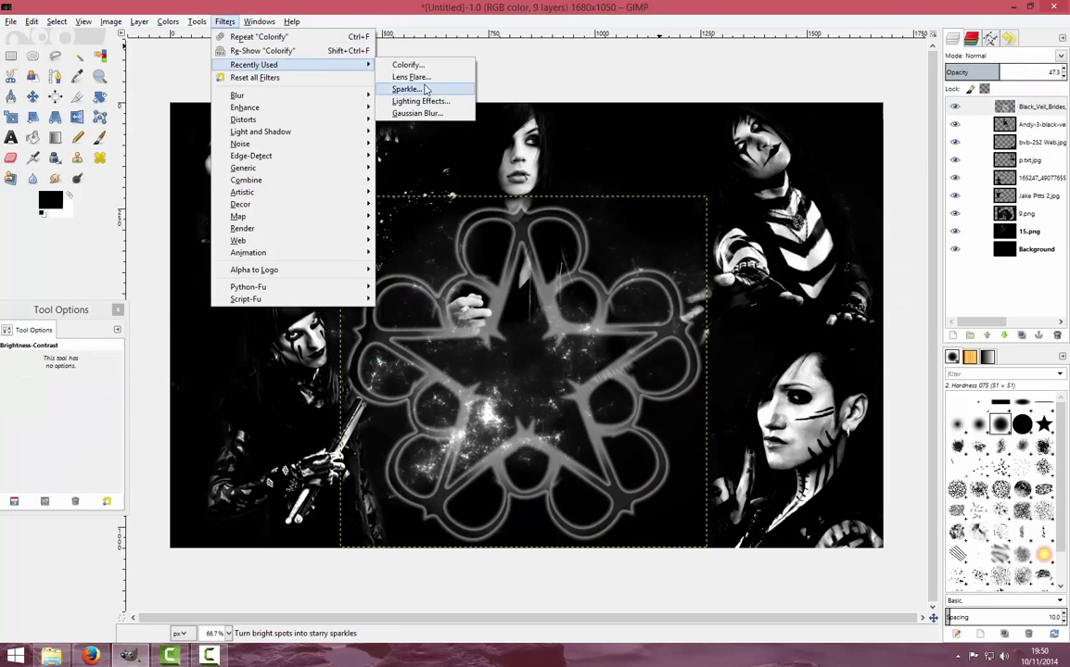
{"action": "left_click", "coordinate": [408, 86]}
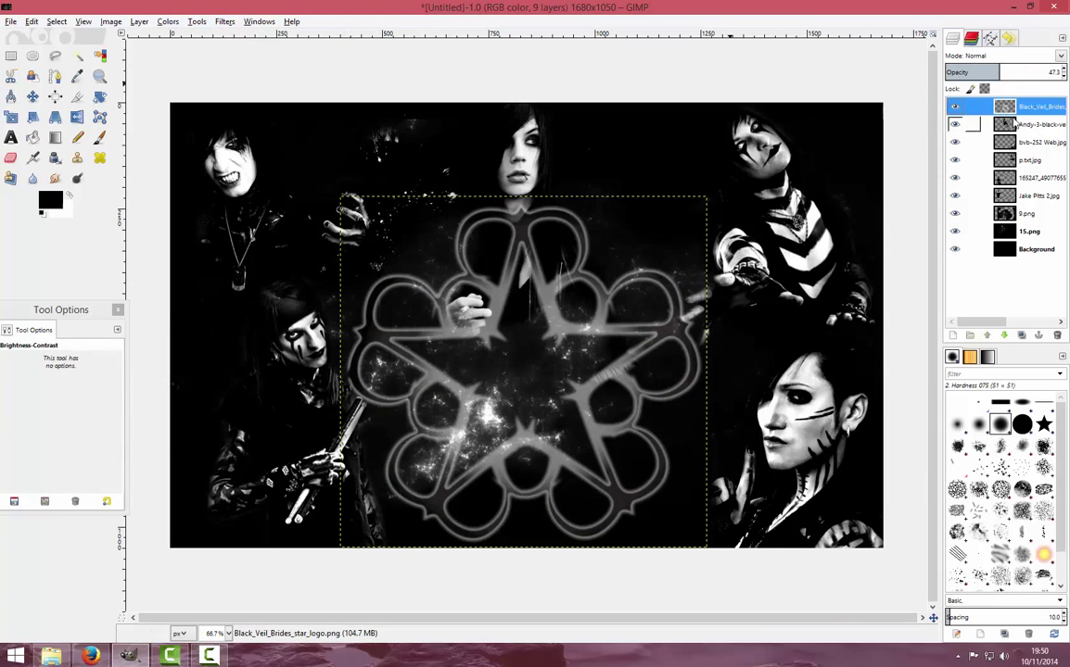
- Add the red fractal 5.png as a new layer and flip it horizontally
{"action": "left_click", "coordinate": [1026, 214]}
{"action": "key", "text": "alt+Tab"}
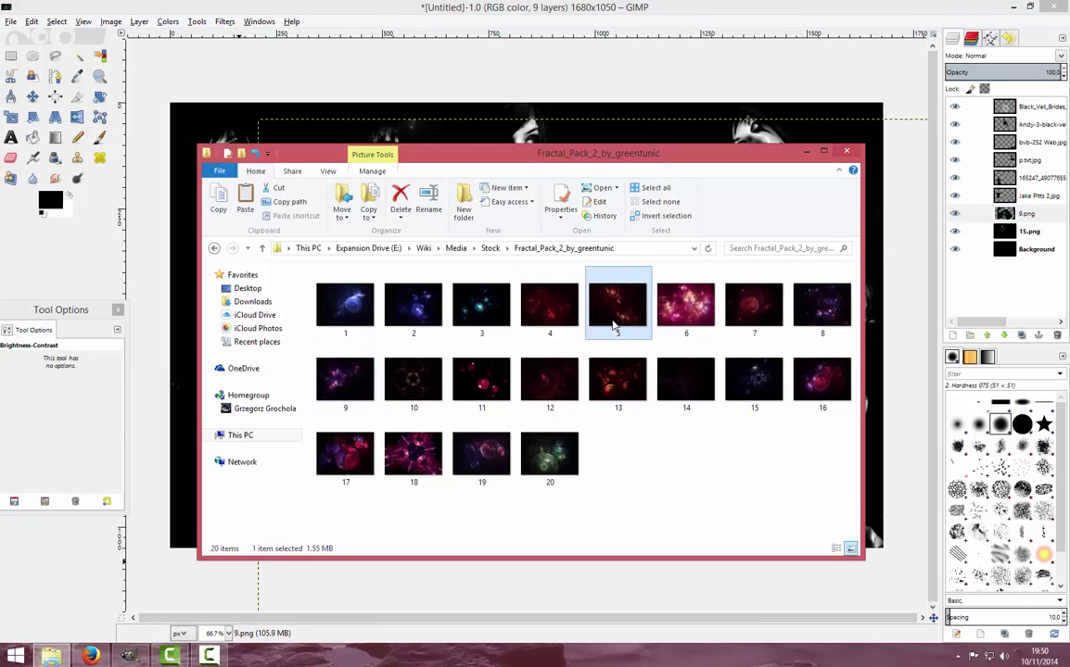
{"action": "left_click_drag", "start_coordinate": [614, 326], "coordinate": [621, 125]}
{"action": "left_click", "coordinate": [74, 118]}
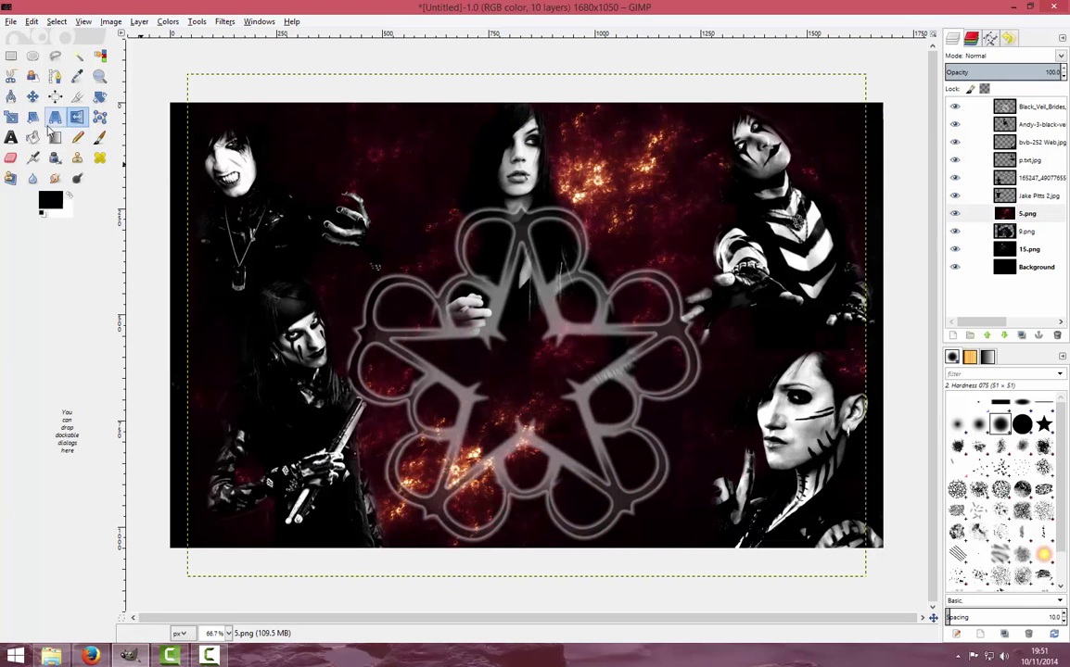
- Desaturate the 5.png fractal layer to grayscale
{"action": "left_click", "coordinate": [167, 20]}
{"action": "left_click", "coordinate": [199, 162]}
{"action": "left_click", "coordinate": [551, 414]}
- Erase the fractal near the logo's upper right, then shift the layer slightly right
{"action": "left_click", "coordinate": [10, 158]}
{"action": "left_click_drag", "start_coordinate": [311, 112], "coordinate": [315, 296]}
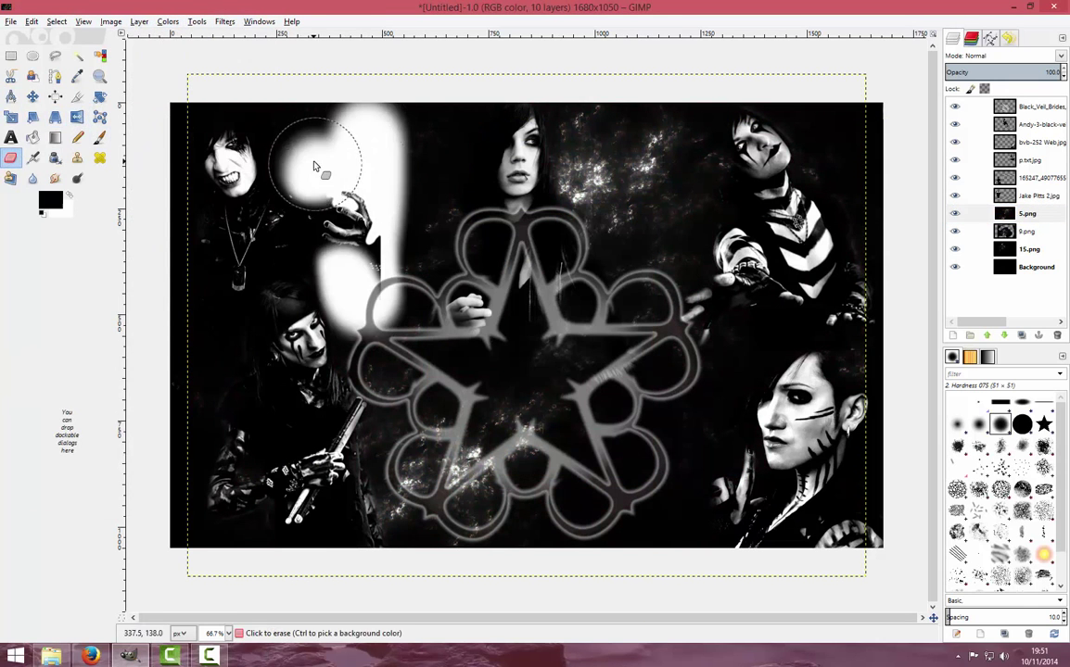
{"action": "key", "text": "ctrl+z"}
{"action": "left_click_drag", "start_coordinate": [355, 250], "coordinate": [556, 260]}
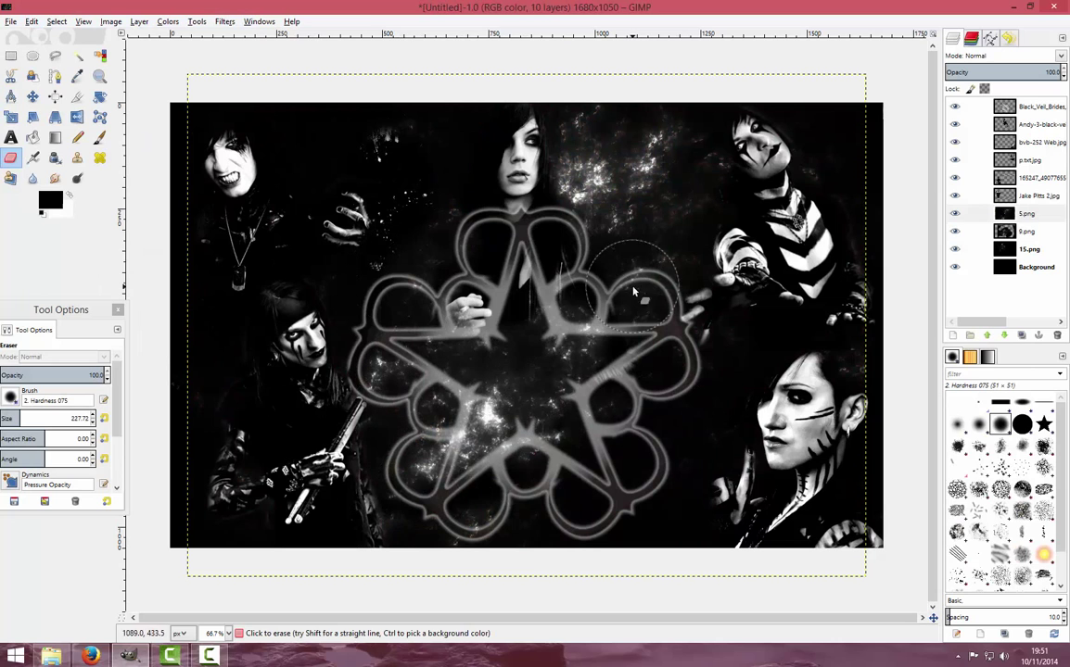
{"action": "key", "text": "m"}
{"action": "left_click_drag", "start_coordinate": [675, 118], "coordinate": [731, 125]}
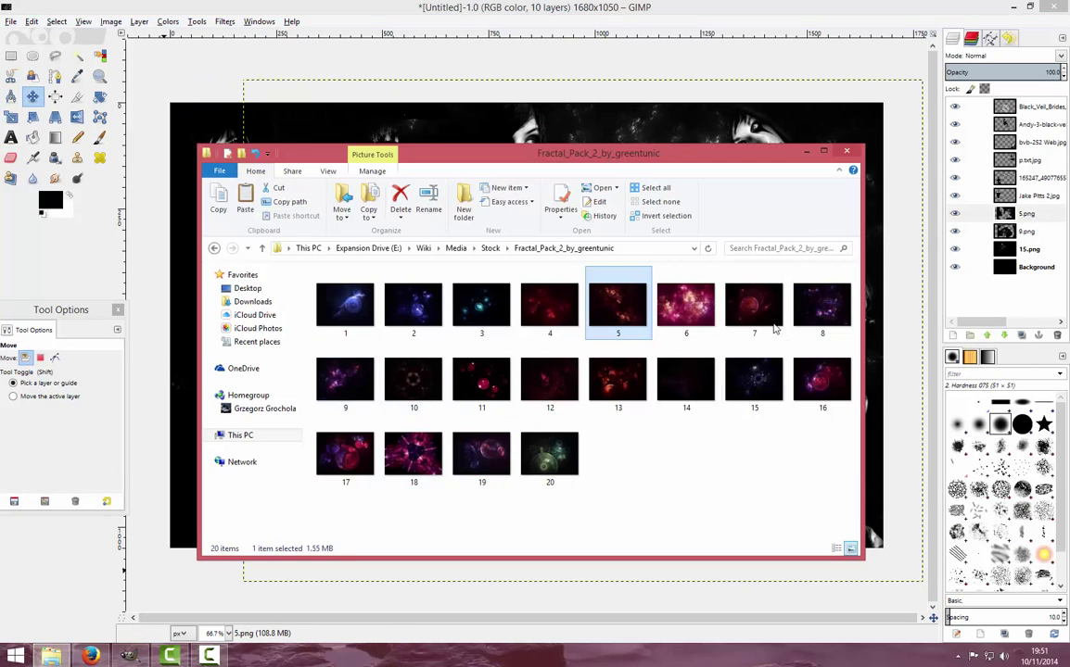
- Add the 14.png starry fractal as a new layer and give it an alpha channel
{"action": "double_click", "coordinate": [623, 366]}
{"action": "left_click", "coordinate": [1058, 9]}
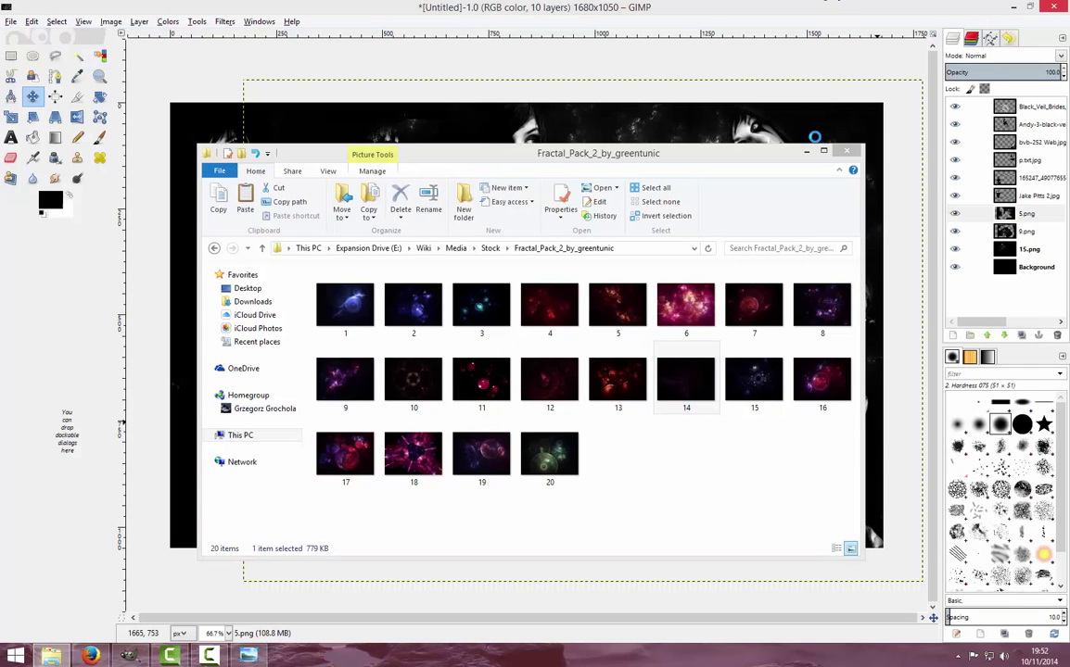
{"action": "left_click_drag", "start_coordinate": [685, 380], "coordinate": [148, 417]}
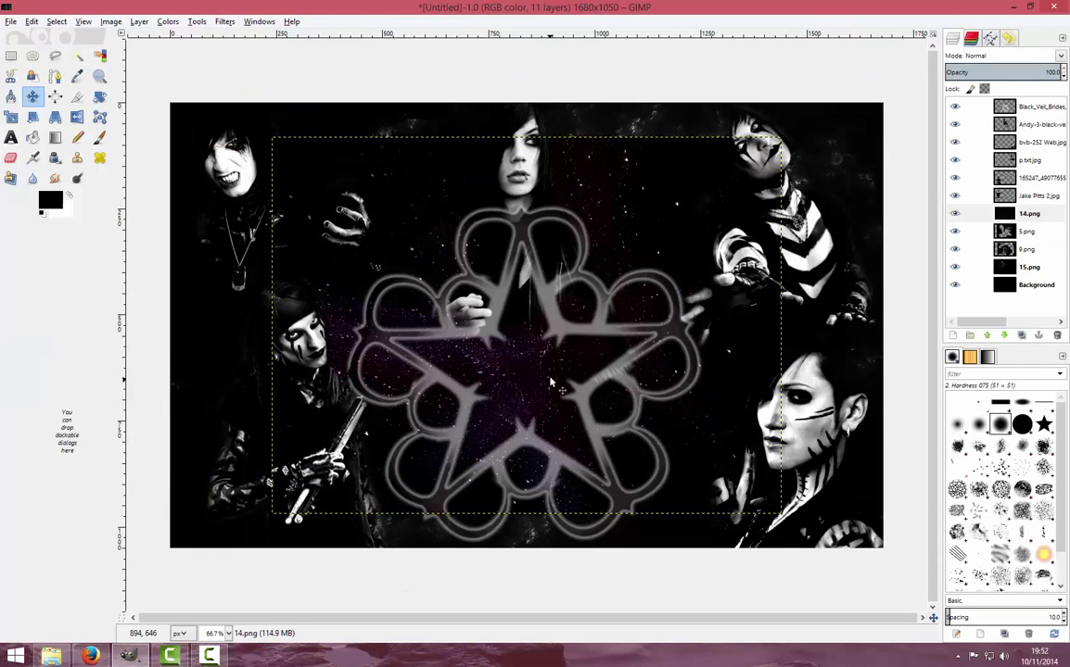
{"action": "right_click", "coordinate": [1020, 213]}
{"action": "left_click", "coordinate": [946, 503]}
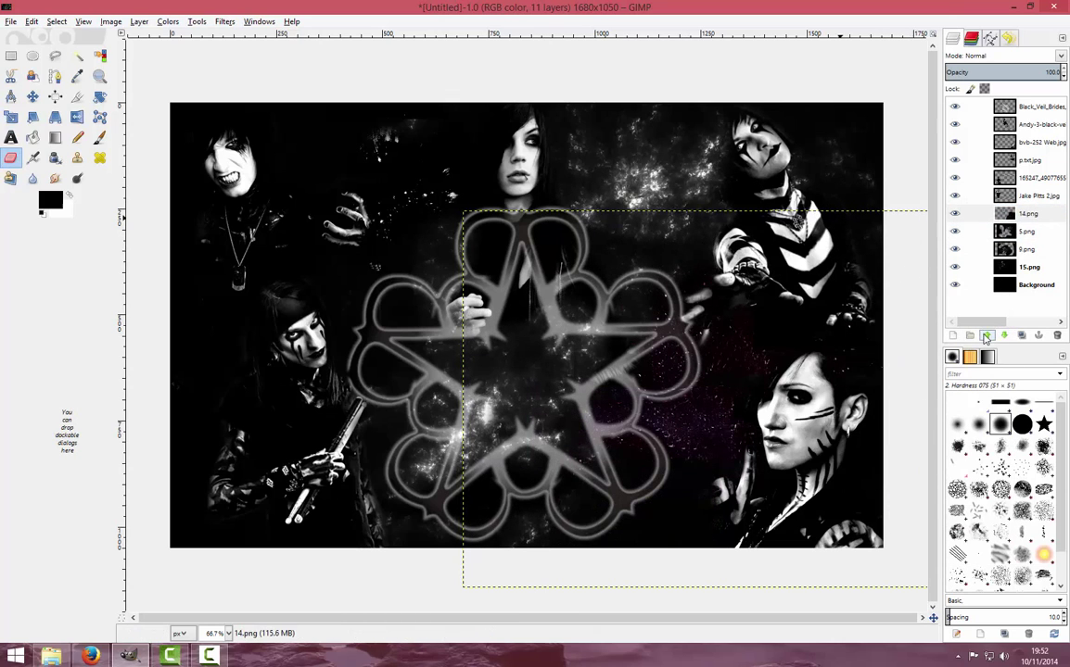
- Duplicate the 14.png layer, move the copy up and left, and select the copies
{"action": "left_click", "coordinate": [168, 21]}
{"action": "left_click", "coordinate": [830, 293]}
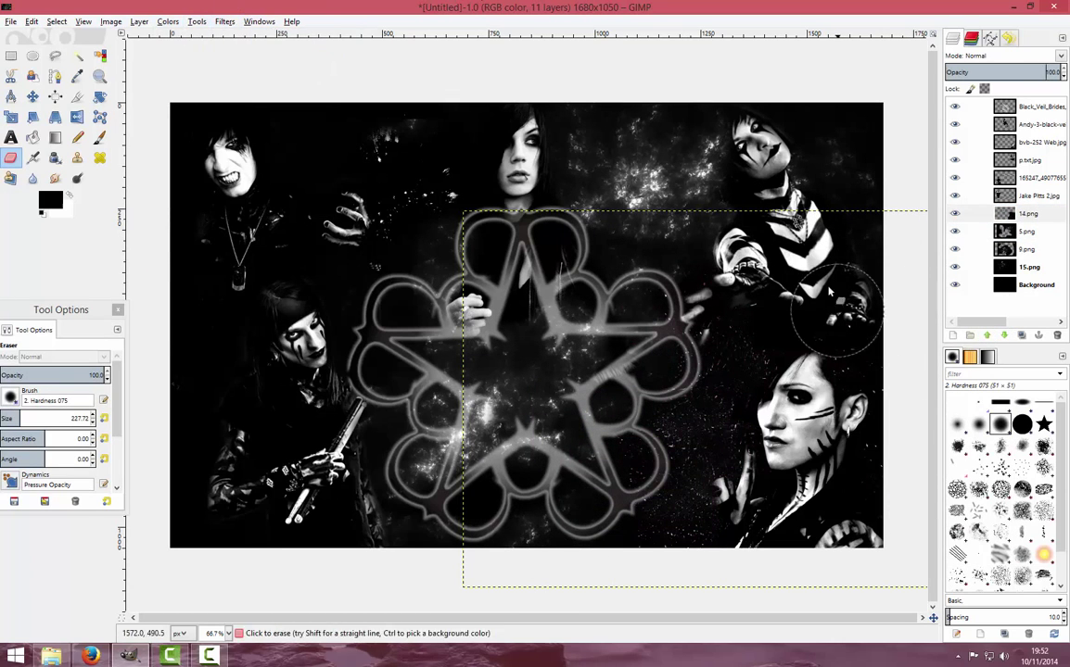
{"action": "key", "text": "shift+ctrl+d"}
{"action": "left_click", "coordinate": [32, 96]}
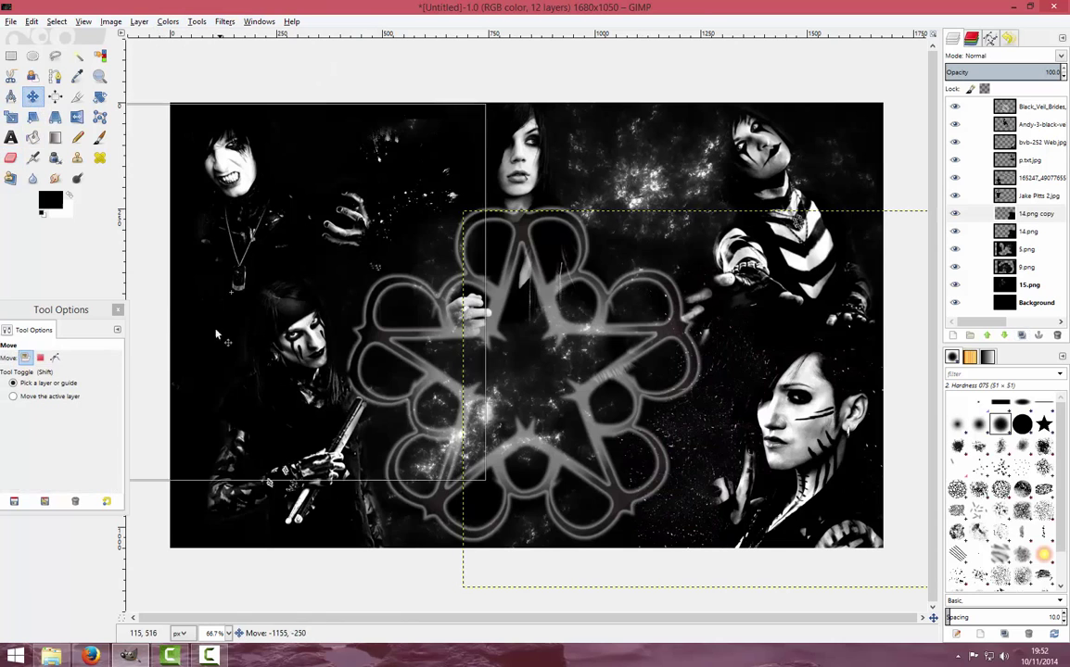
{"action": "mouse_move", "coordinate": [554, 435]}
{"action": "left_mouse_down"}
{"action": "mouse_move", "coordinate": [216, 381]}
{"action": "mouse_move", "coordinate": [205, 219]}
{"action": "left_mouse_up"}
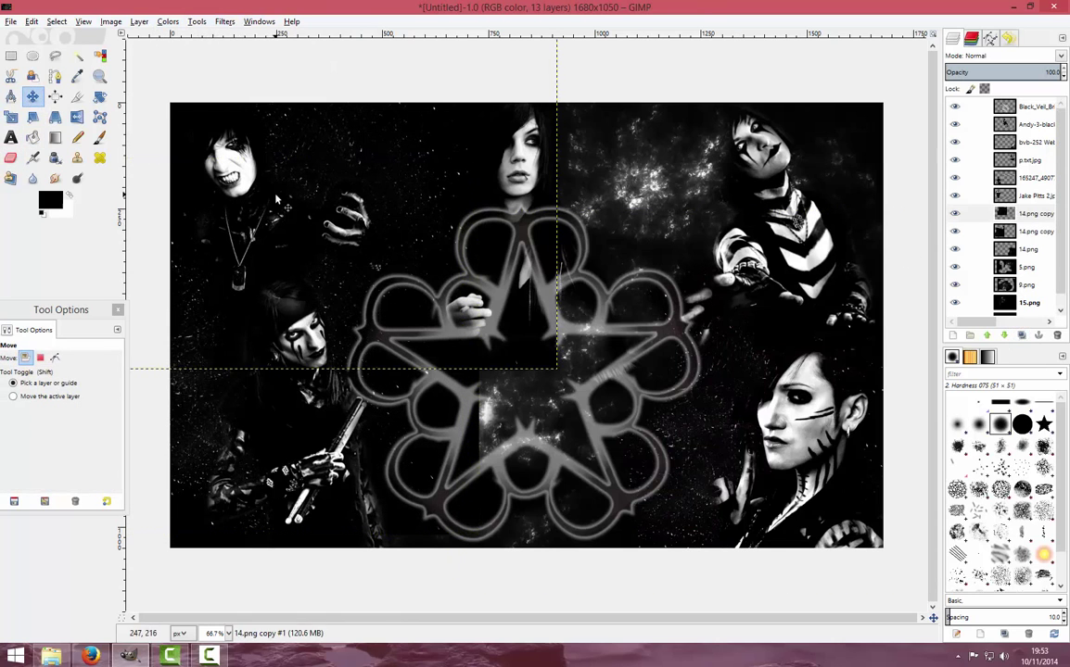
{"action": "key", "text": "shift+e"}
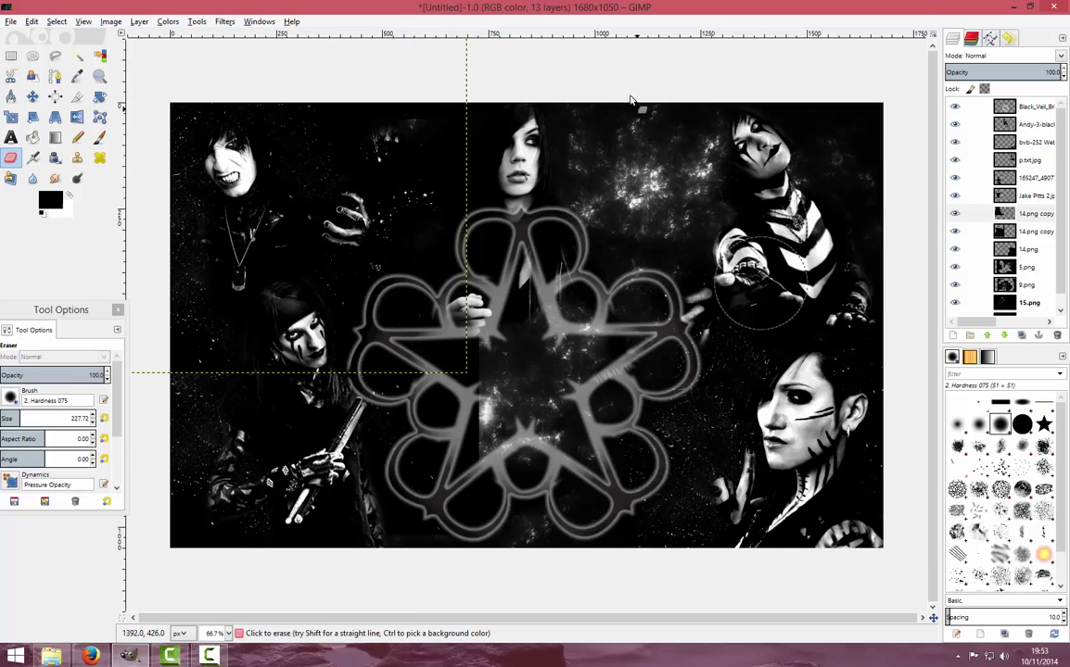
{"action": "left_click", "coordinate": [1048, 237]}
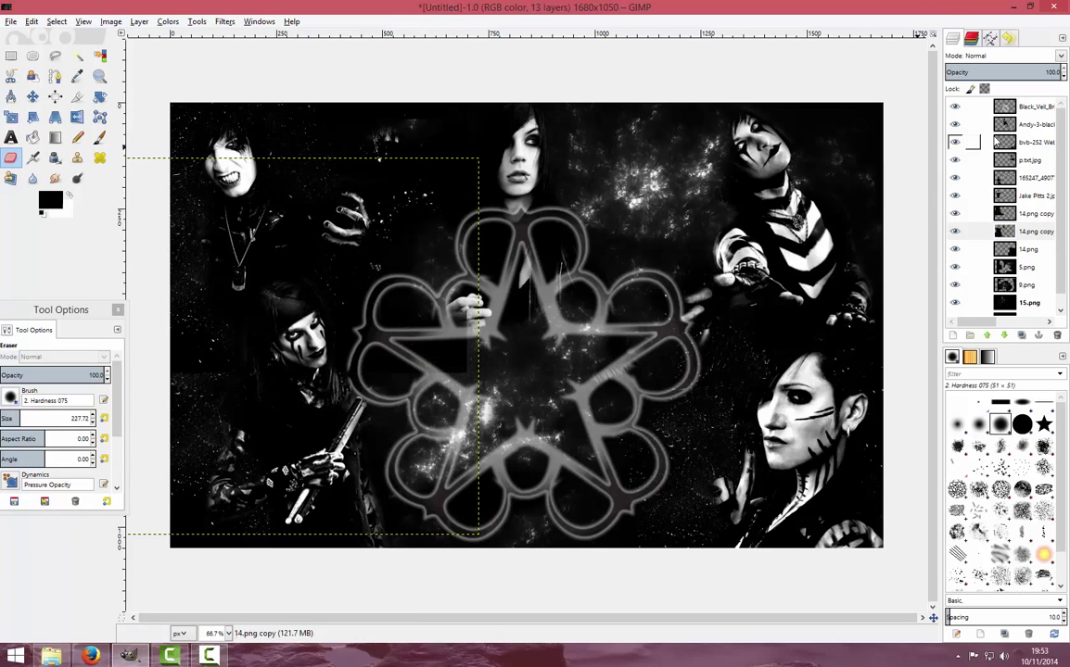
{"action": "key", "text": "Page_Up"}
- Hide and reshow the 9.png and 15.png layers to compare their effect
{"action": "left_click", "coordinate": [1019, 285]}
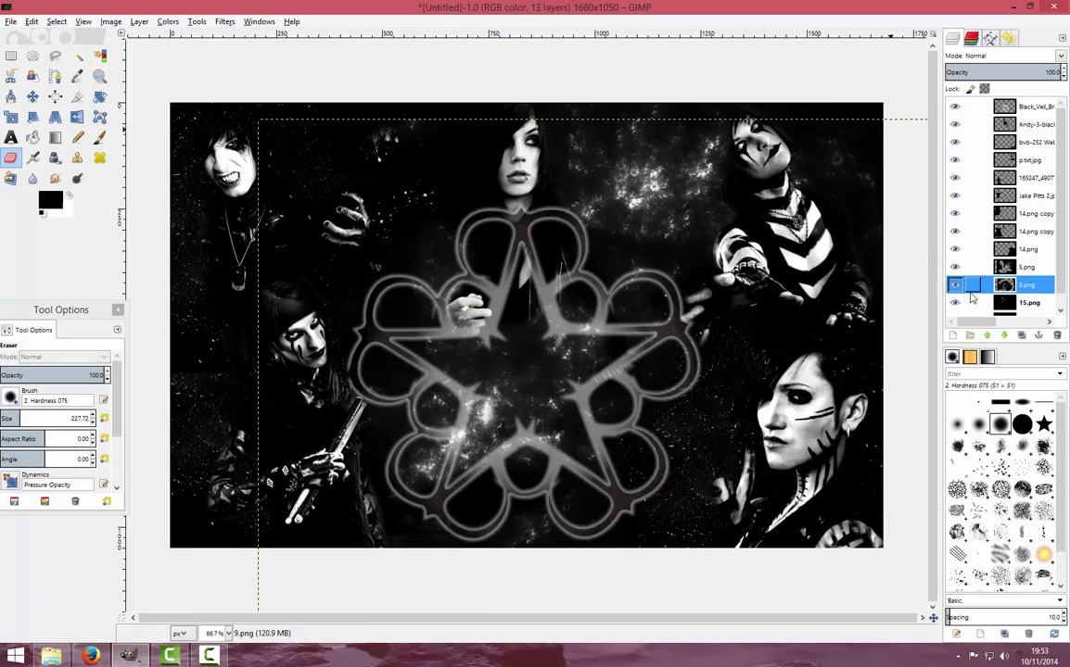
{"action": "left_click", "coordinate": [955, 285]}
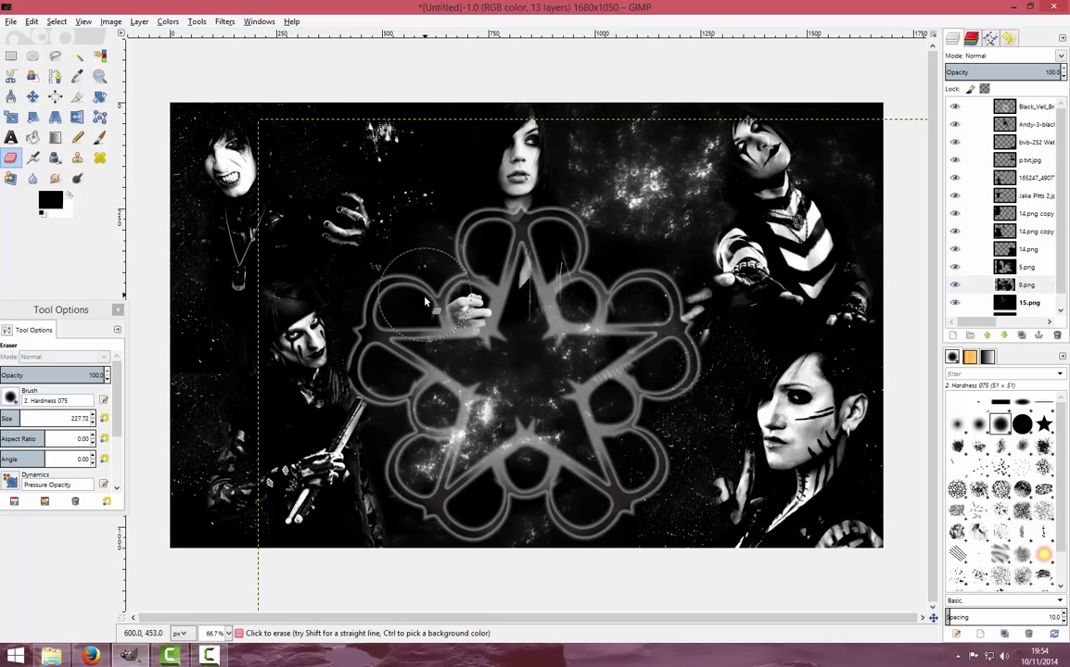
{"action": "left_click", "coordinate": [955, 284]}
{"action": "left_click", "coordinate": [954, 303]}
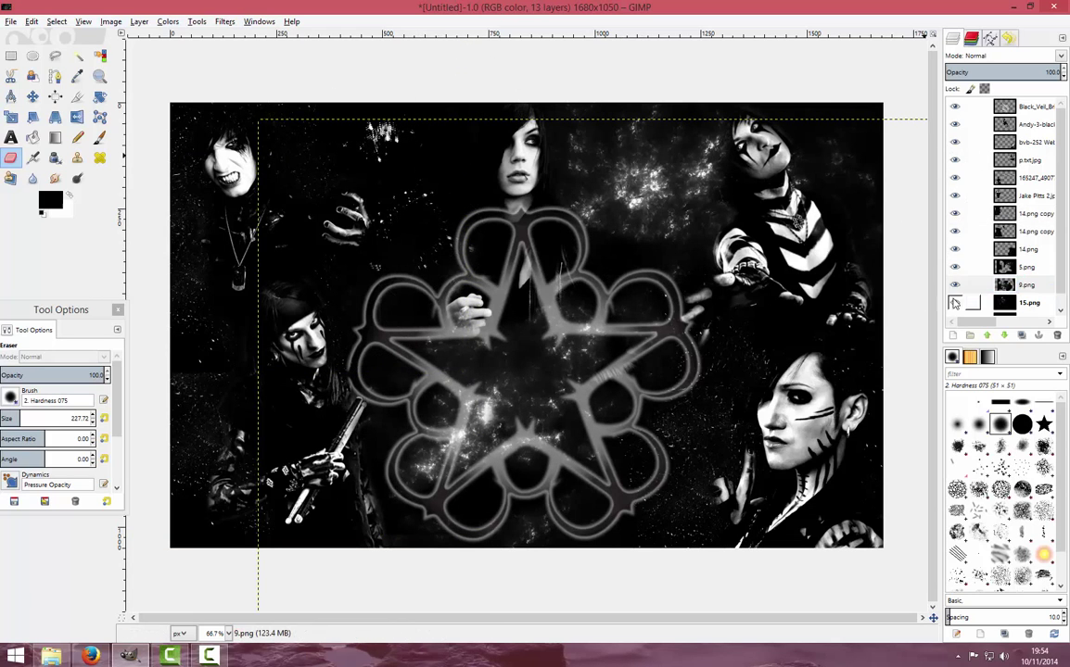
{"action": "left_click", "coordinate": [955, 301]}
{"action": "left_click", "coordinate": [955, 271]}
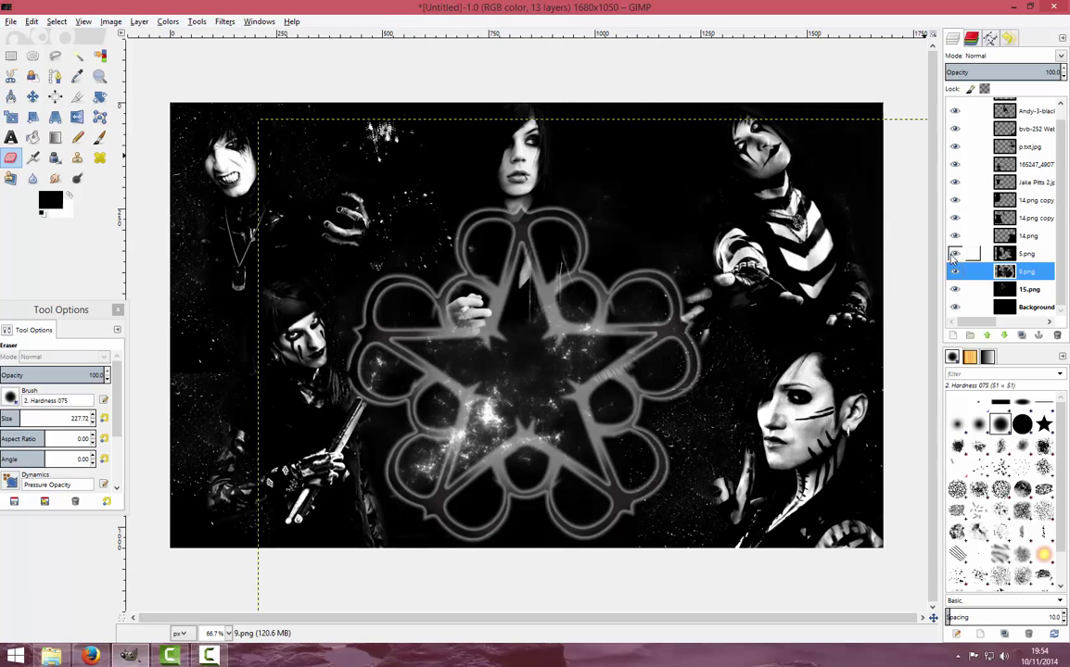
{"action": "left_click", "coordinate": [1026, 271]}
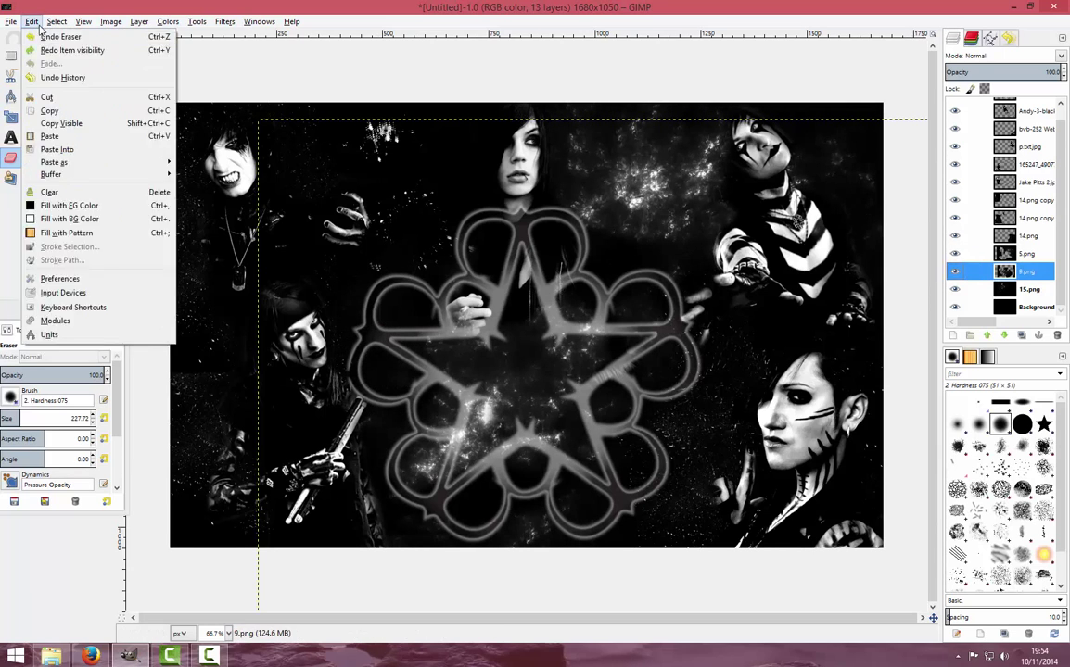
{"action": "left_click", "coordinate": [955, 270]}
{"action": "left_click", "coordinate": [954, 271]}
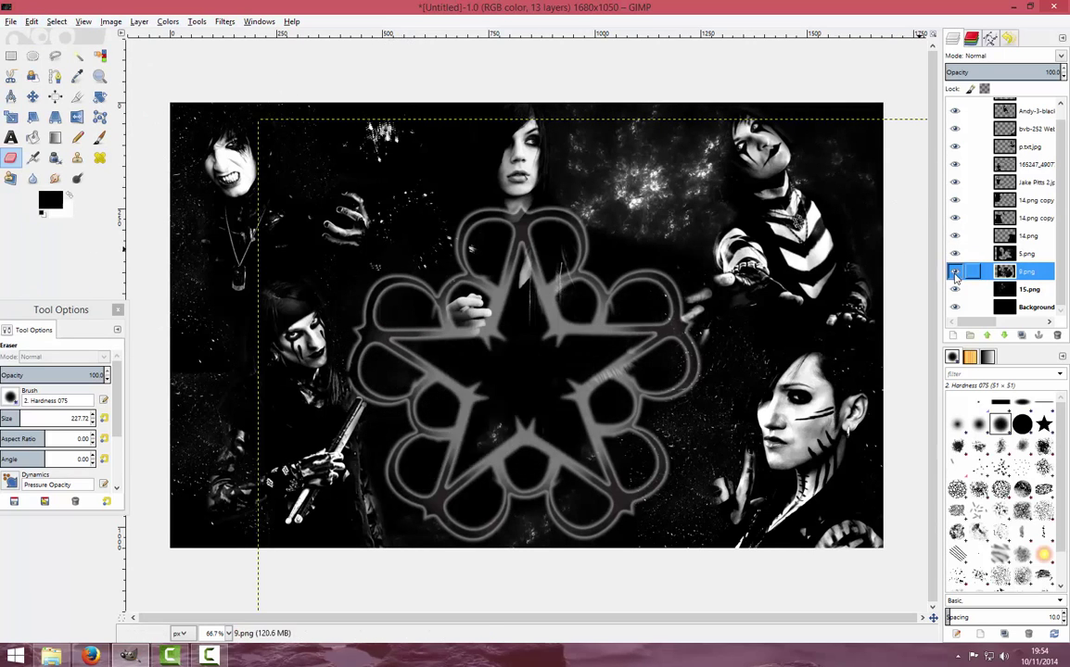
- Toggle the 5.png layer's visibility to compare, then select the 14.png copy layer
{"action": "left_click", "coordinate": [31, 20]}
{"action": "left_click", "coordinate": [31, 20]}
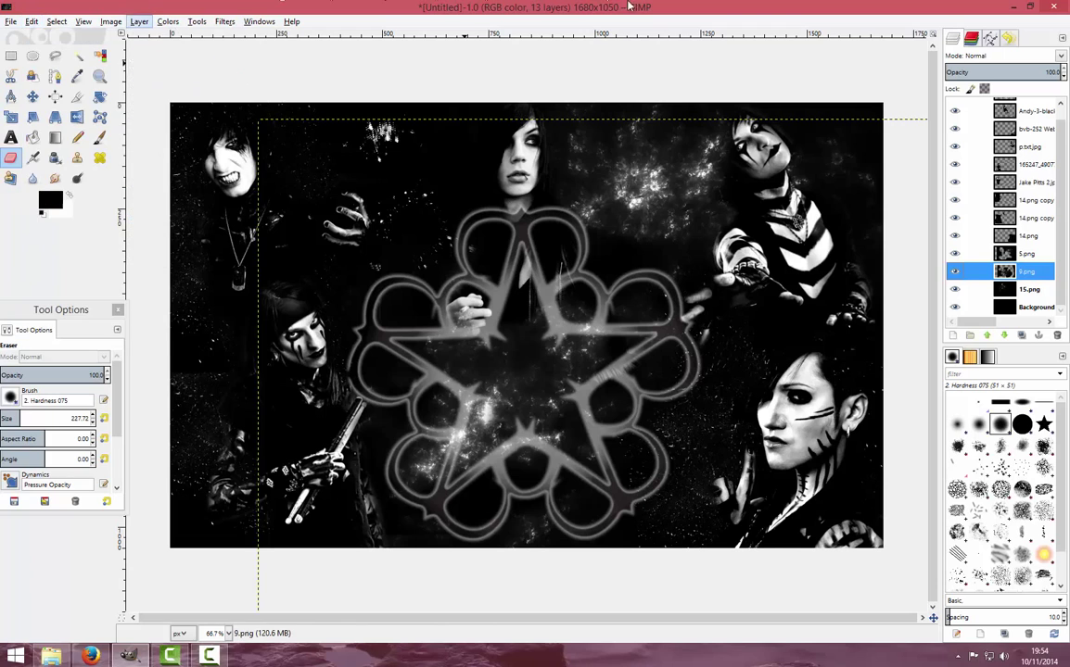
{"action": "left_click", "coordinate": [1027, 236]}
{"action": "left_click", "coordinate": [955, 253]}
{"action": "left_click", "coordinate": [955, 253]}
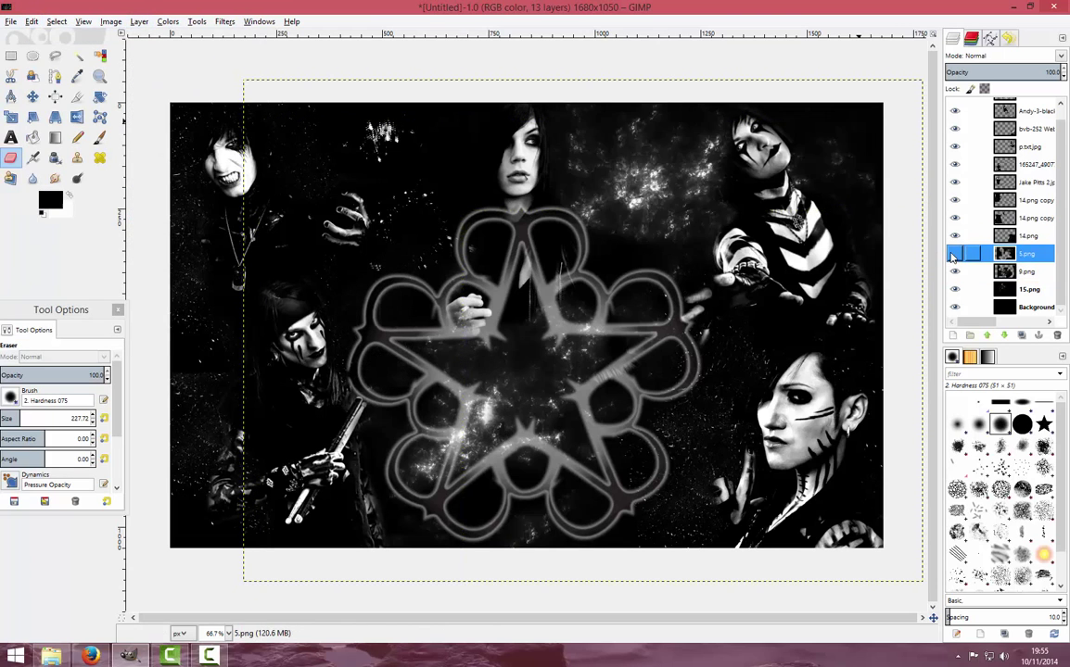
{"action": "left_click", "coordinate": [955, 253]}
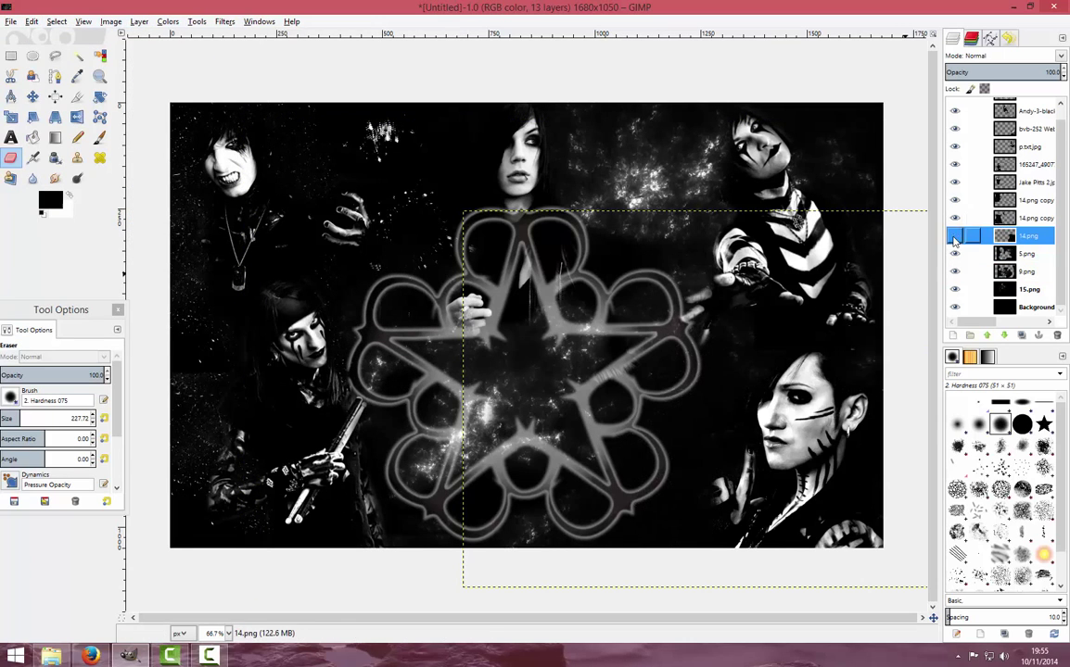
{"action": "left_click", "coordinate": [1001, 218]}
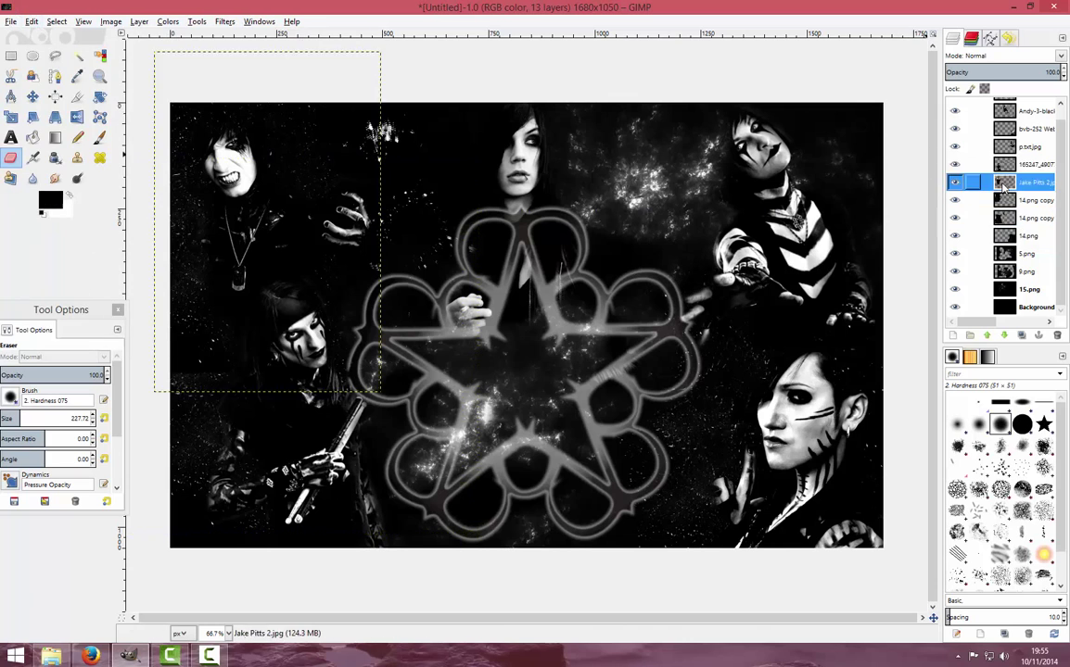
- Reshape the star logo's Curves and raise its Brightness-Contrast contrast
{"action": "left_click", "coordinate": [163, 21]}
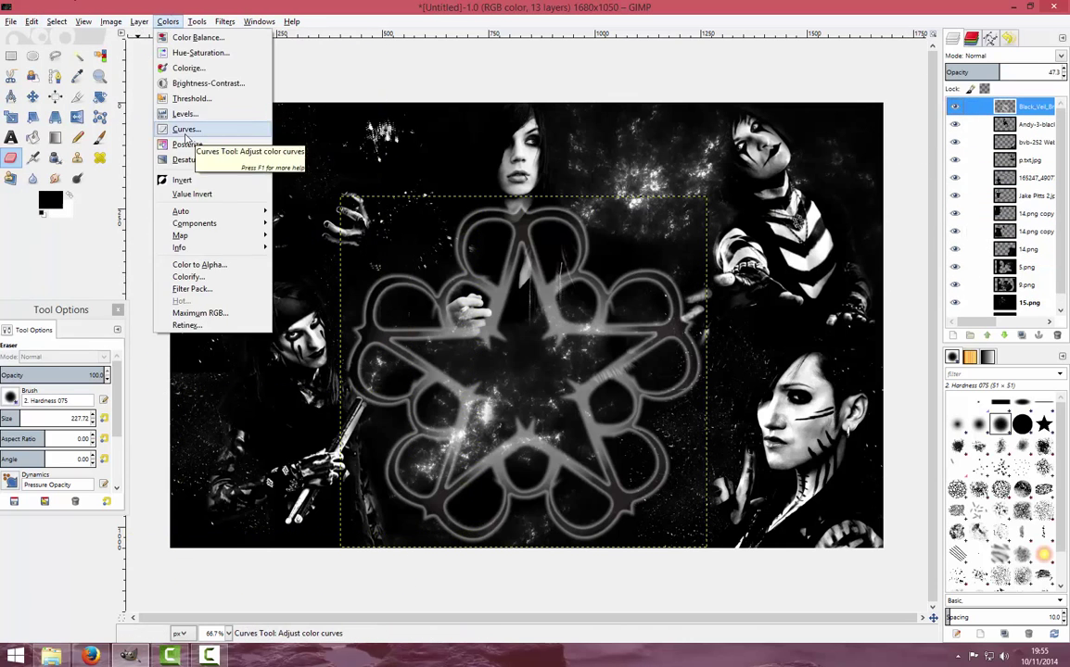
{"action": "left_click", "coordinate": [184, 129]}
{"action": "left_click", "coordinate": [257, 152]}
{"action": "mouse_move", "coordinate": [244, 161]}
{"action": "left_mouse_down"}
{"action": "mouse_move", "coordinate": [215, 184]}
{"action": "mouse_move", "coordinate": [256, 157]}
{"action": "left_mouse_up"}
{"action": "left_click", "coordinate": [210, 321]}
{"action": "left_click", "coordinate": [167, 21]}
{"action": "left_click", "coordinate": [182, 84]}
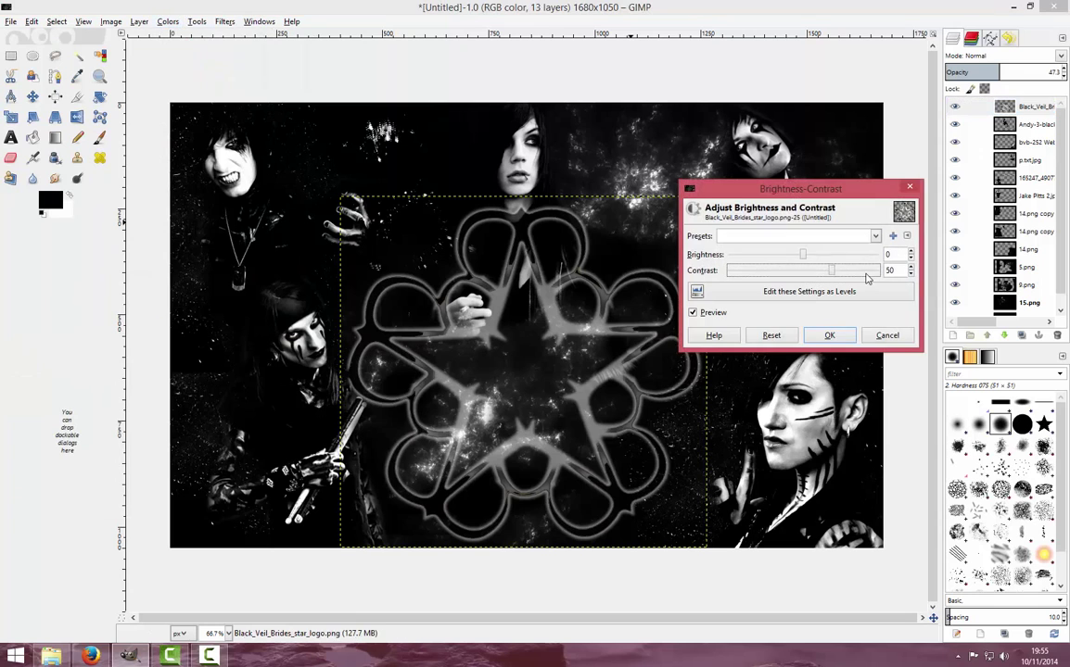
{"action": "left_click_drag", "start_coordinate": [802, 270], "coordinate": [904, 270]}
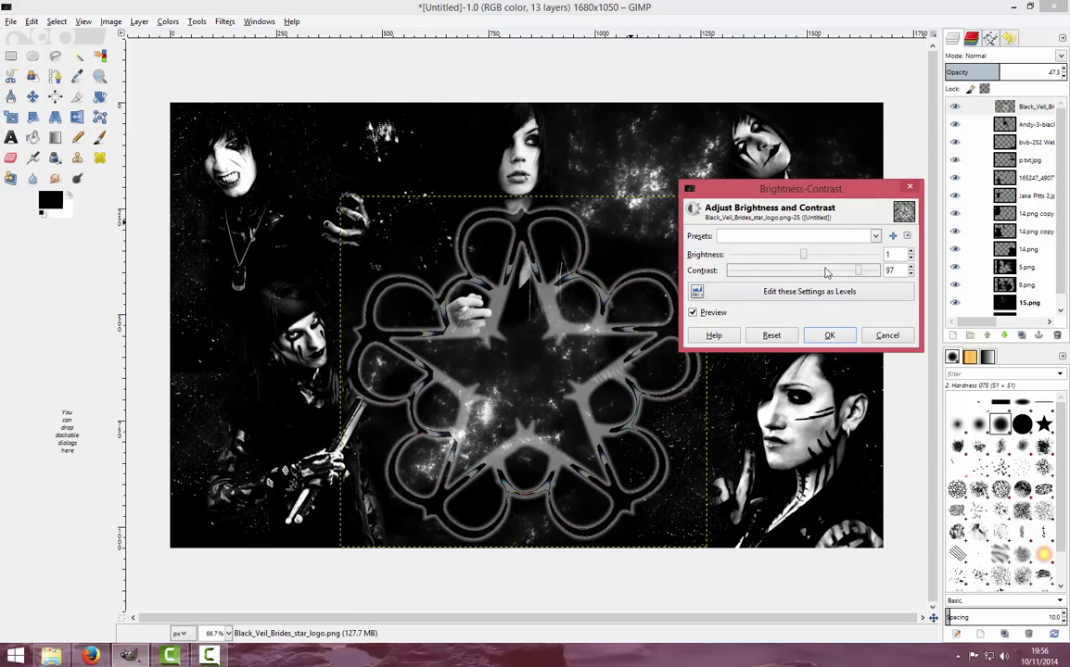
{"action": "left_click", "coordinate": [828, 335]}
- Nudge the star logo layer slightly down and to the right
{"action": "right_click", "coordinate": [587, 271]}
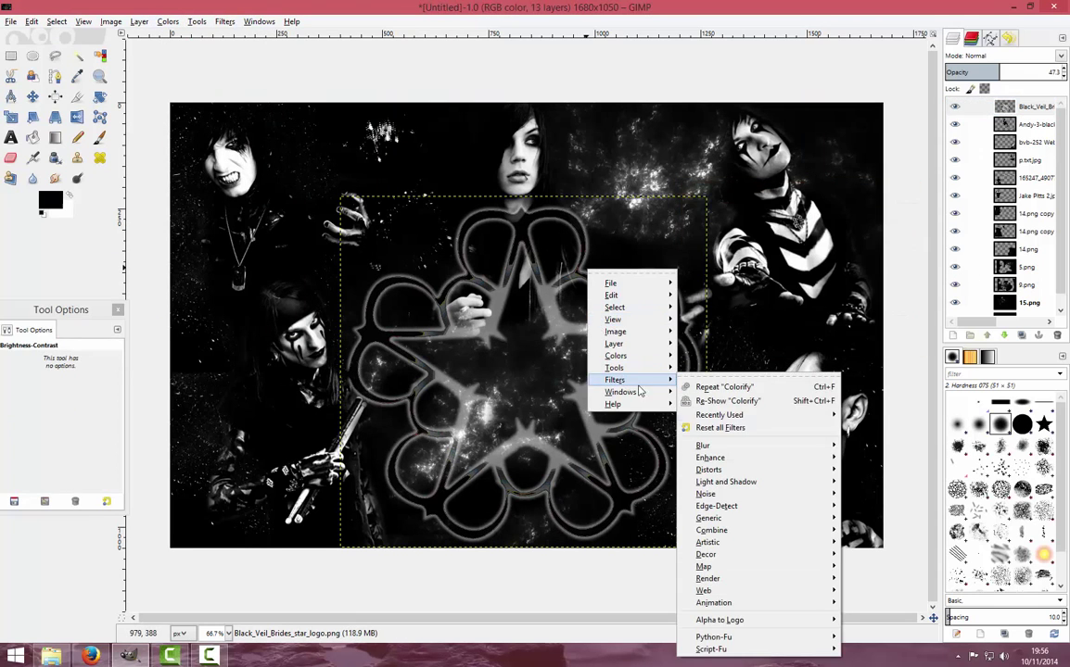
{"action": "left_click", "coordinate": [1019, 106]}
{"action": "right_click", "coordinate": [1019, 106]}
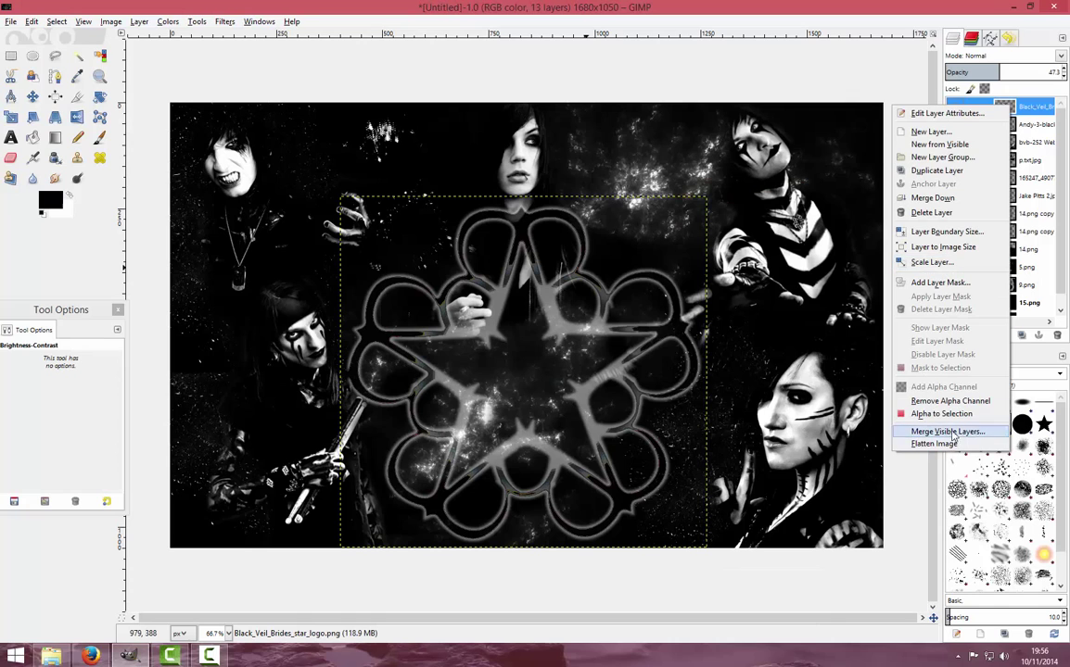
{"action": "left_click", "coordinate": [1023, 107]}
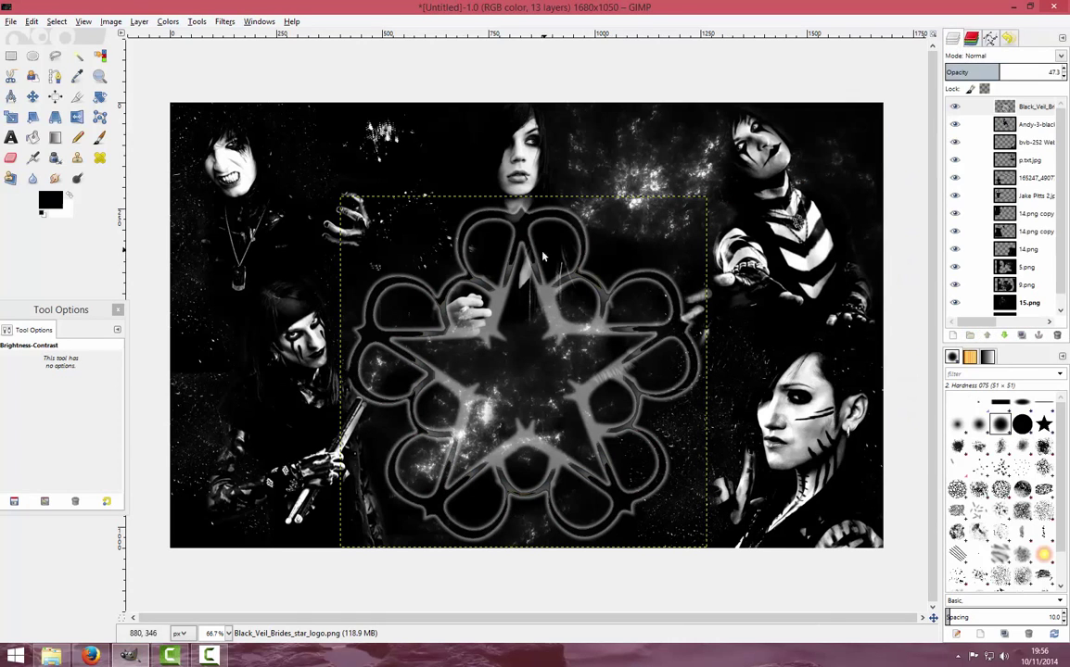
{"action": "left_click", "coordinate": [33, 96]}
{"action": "left_click_drag", "start_coordinate": [519, 371], "coordinate": [524, 376]}
- Export the collage as BVB.png into E:\Wiki\Media\Grafika with default PNG settings
{"action": "left_click", "coordinate": [10, 20]}
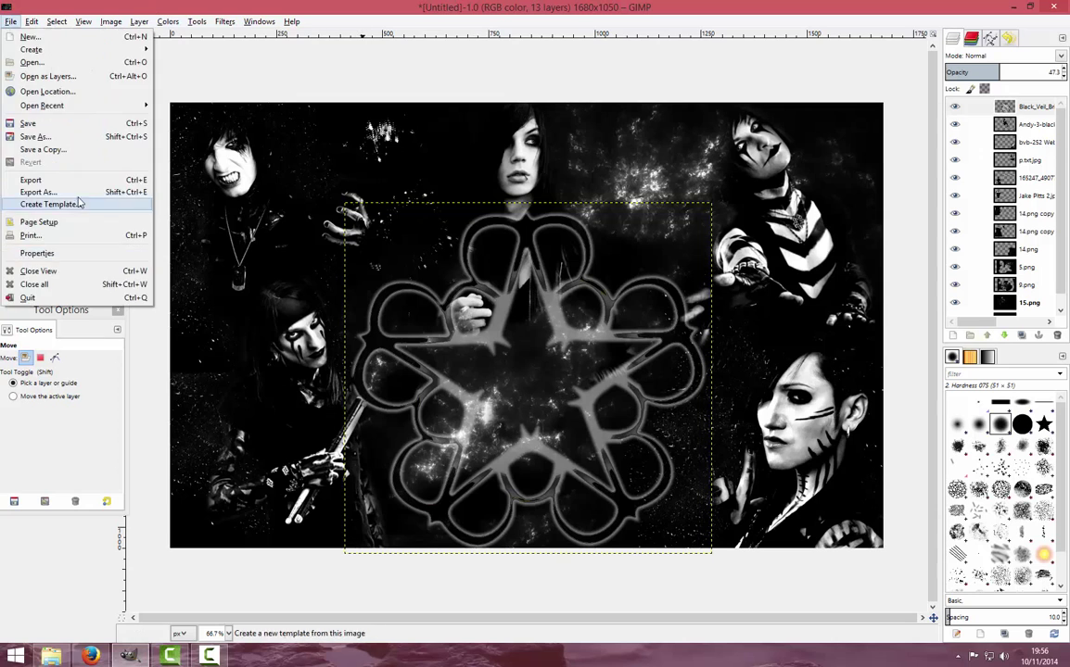
{"action": "left_click", "coordinate": [77, 196]}
{"action": "left_click", "coordinate": [42, 183]}
{"action": "left_click", "coordinate": [56, 211]}
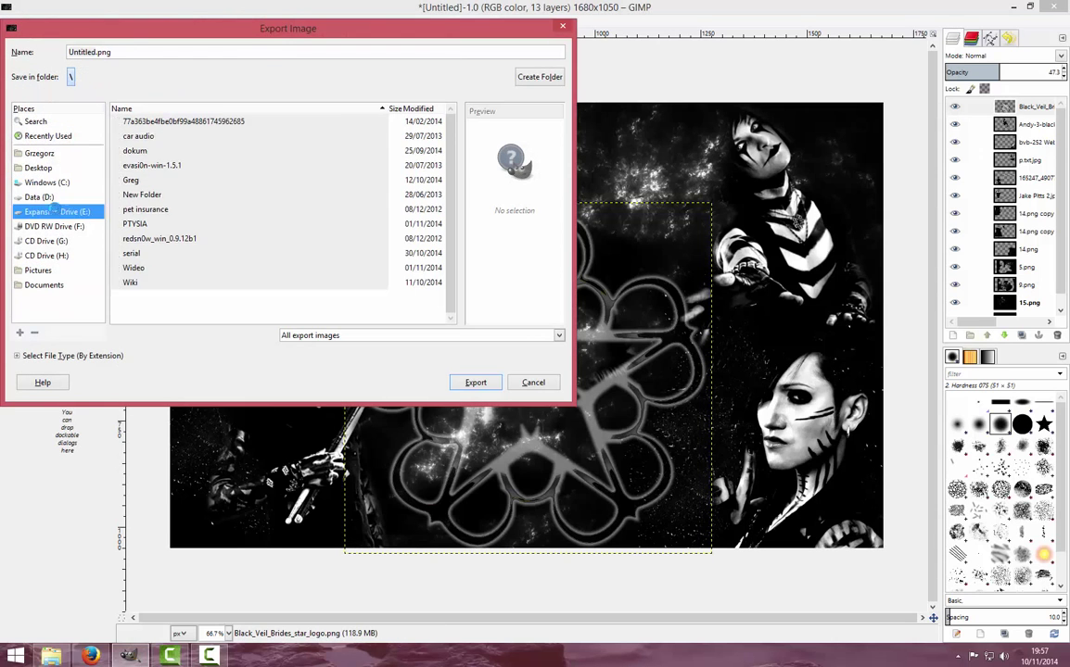
{"action": "double_click", "coordinate": [130, 281]}
{"action": "double_click", "coordinate": [134, 122]}
{"action": "type", "text": "BVB"}
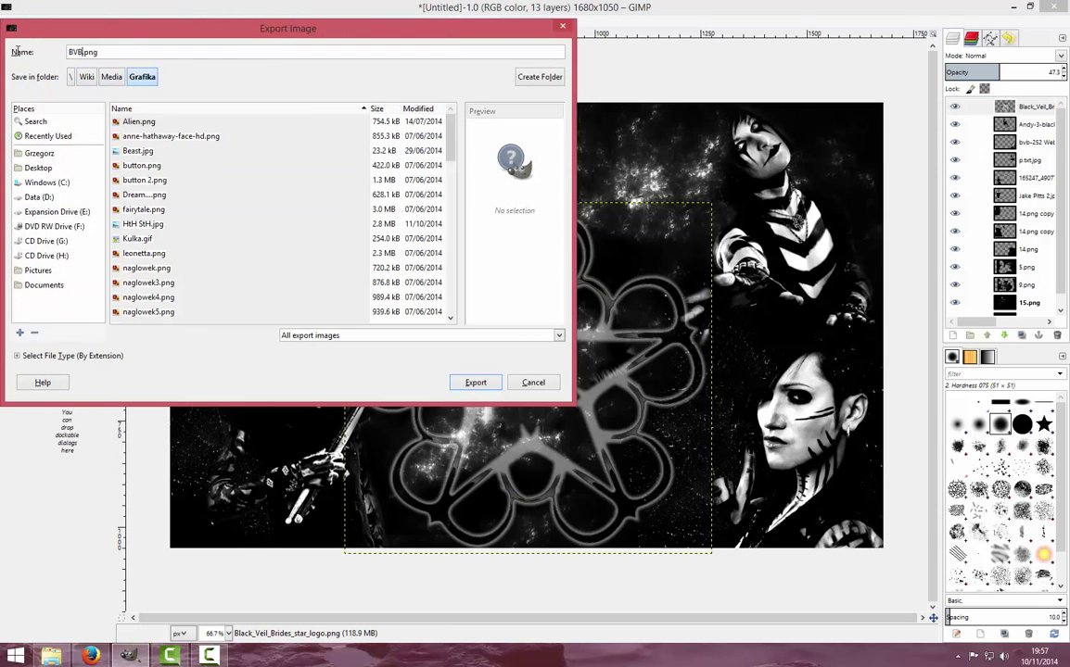
{"action": "left_click", "coordinate": [475, 382]}
{"action": "left_click", "coordinate": [542, 446]}
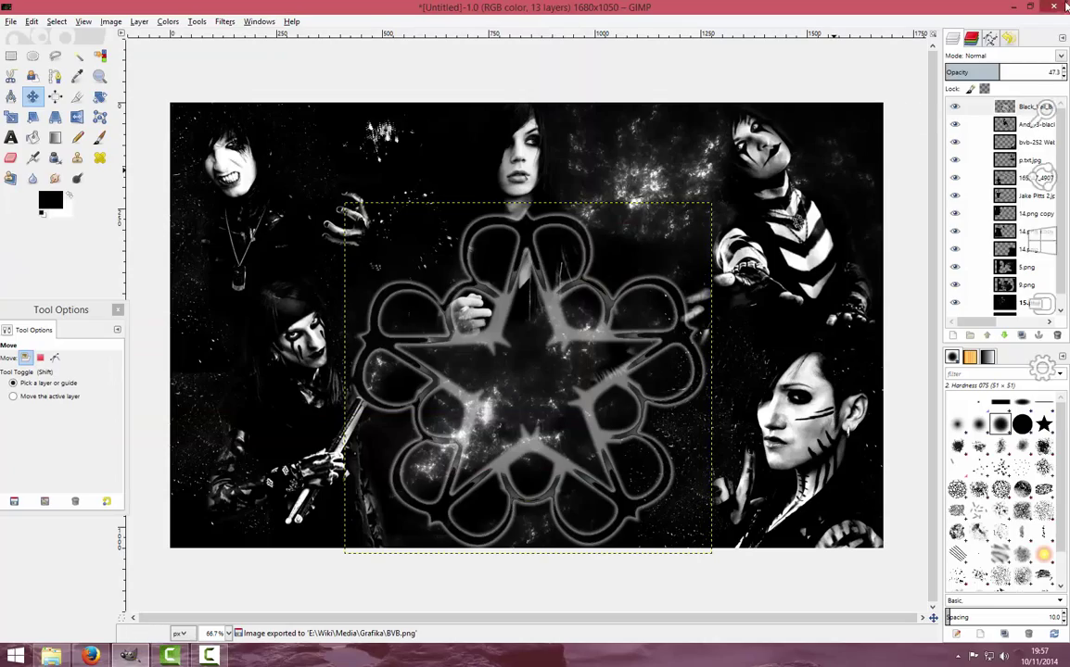